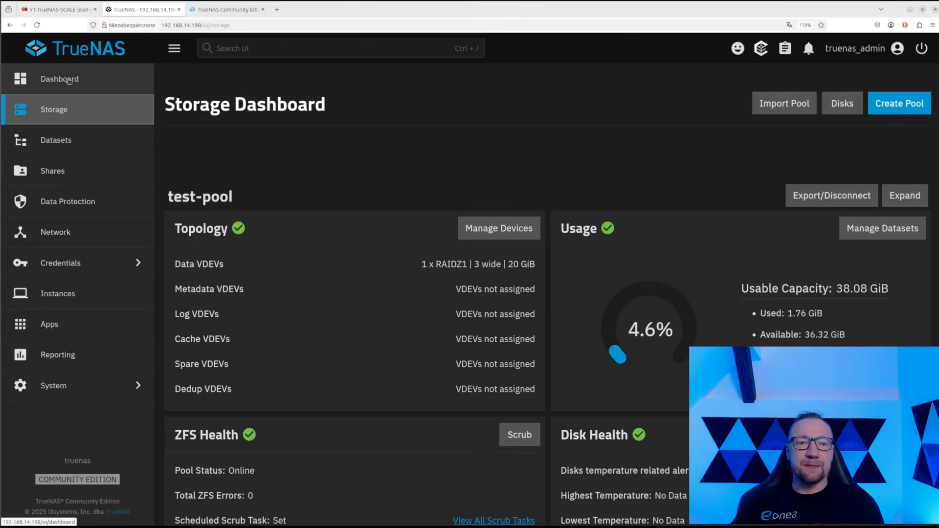
Return from the test-pool storage overview to the main TrueNAS Dashboard
left_click(69, 80)
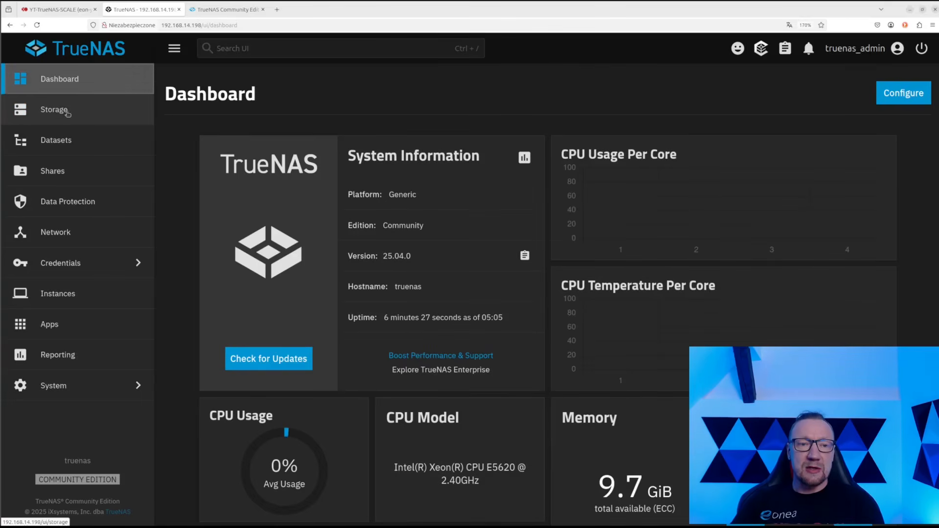
Search Discover Apps for 'next' and open the Nextcloud app details
left_click(67, 323)
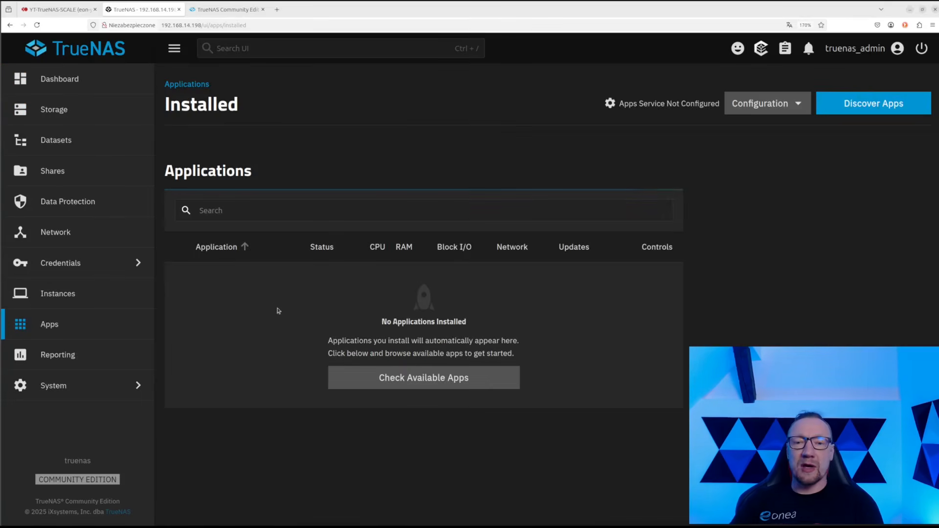
left_click(863, 103)
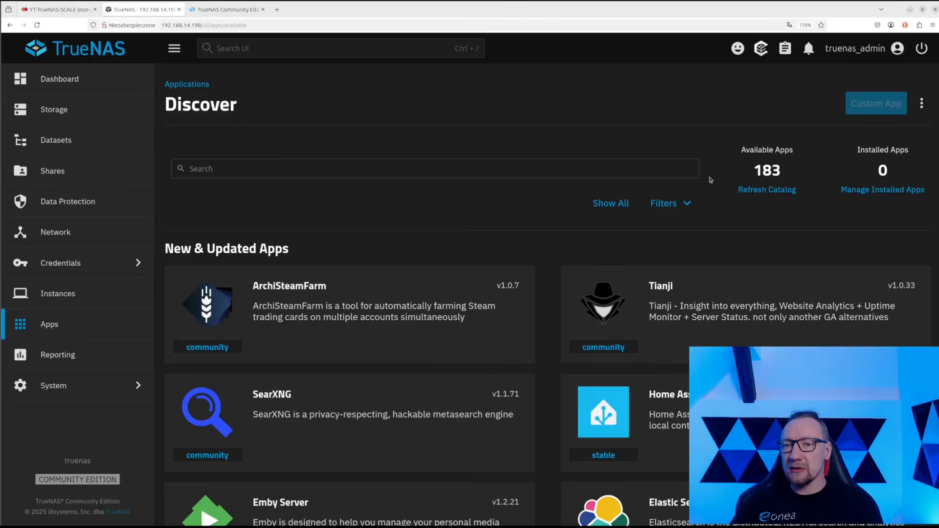
left_click(287, 168)
type("n")
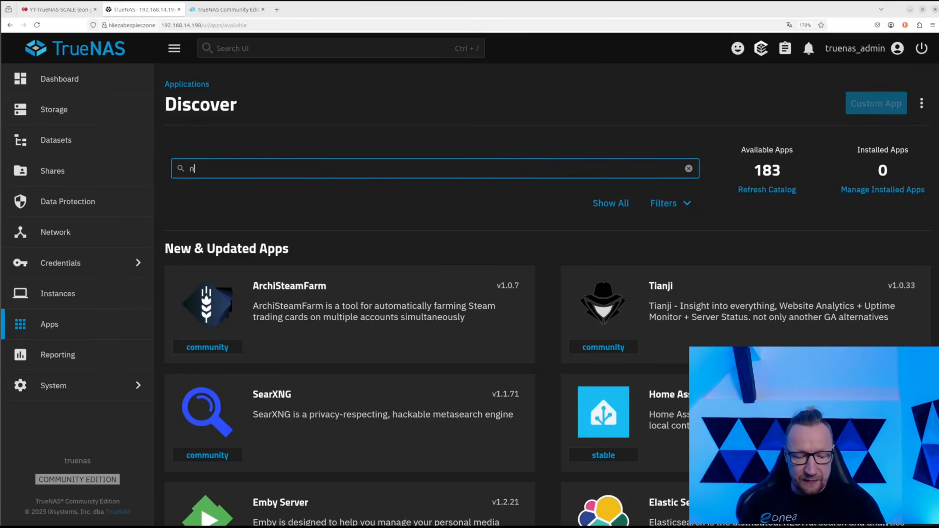
type("ext")
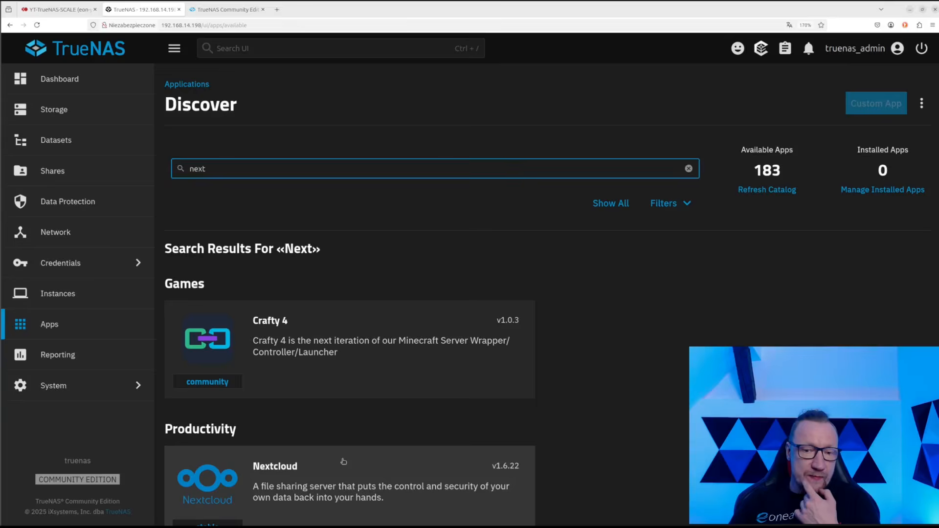
left_click(357, 453)
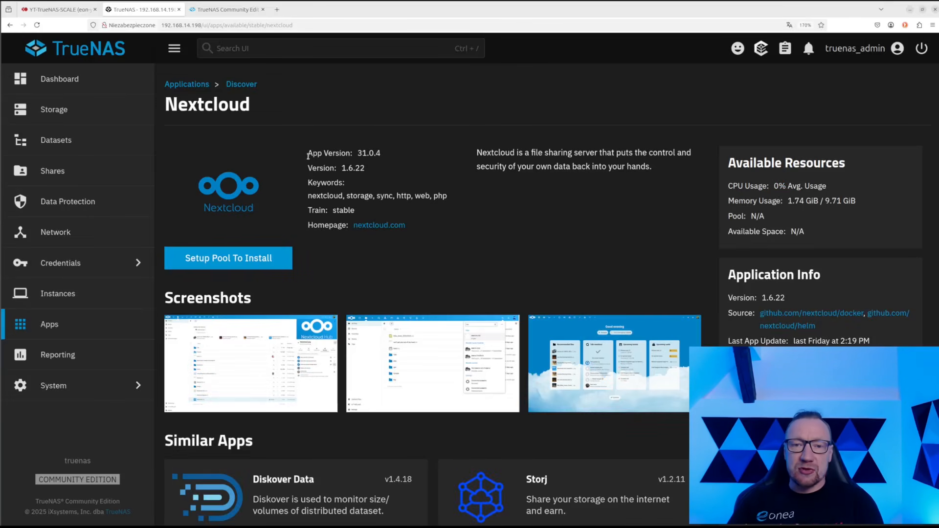
Highlight App Version 31.0.4 and Version 1.6.22, then start Setup Pool To Install
left_click_drag(308, 155, 390, 162)
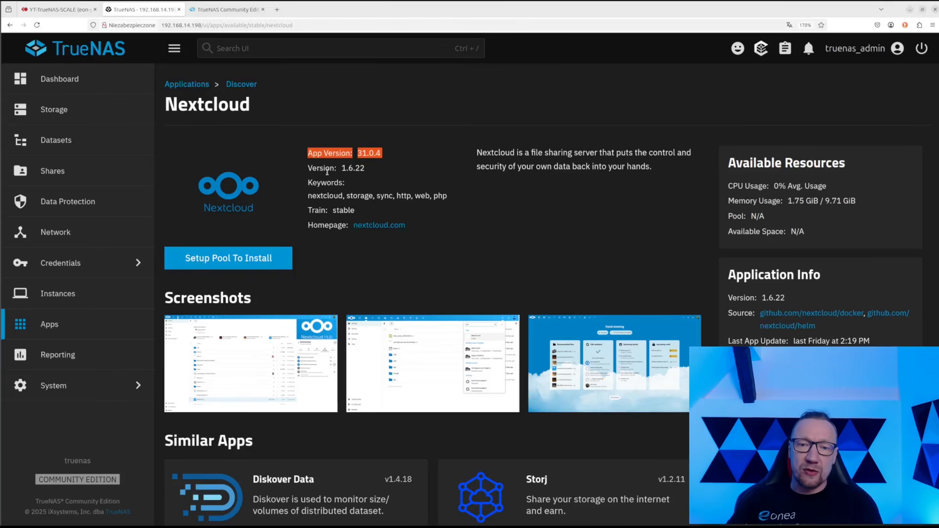
left_click_drag(308, 168, 378, 172)
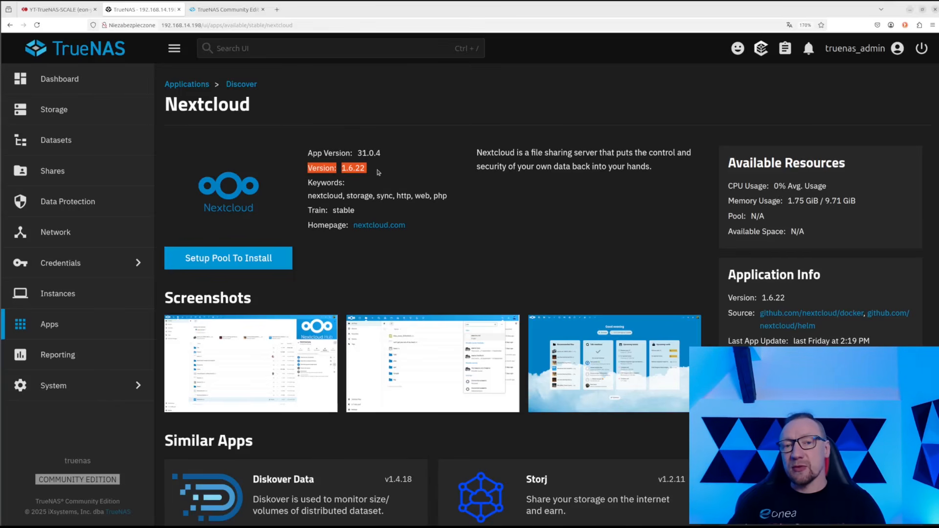
left_click(374, 172)
left_click_drag(374, 171, 306, 171)
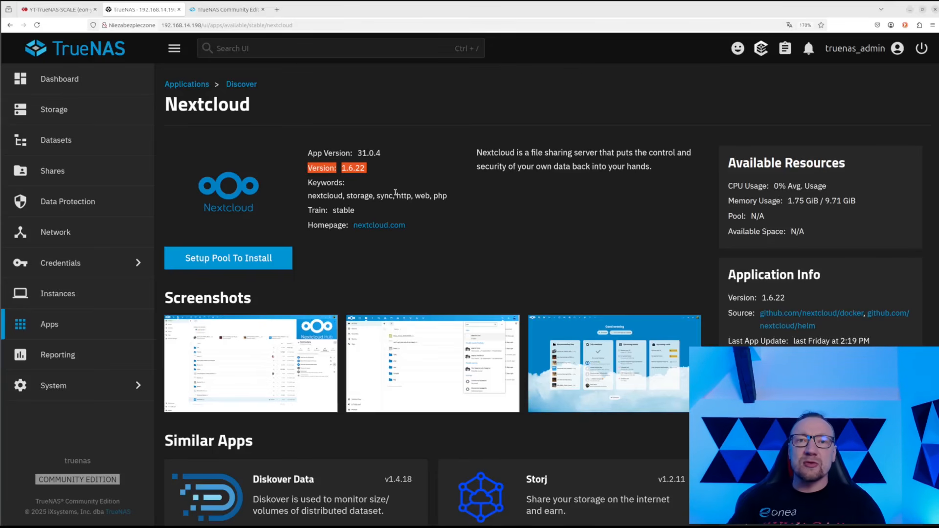
left_click(323, 152)
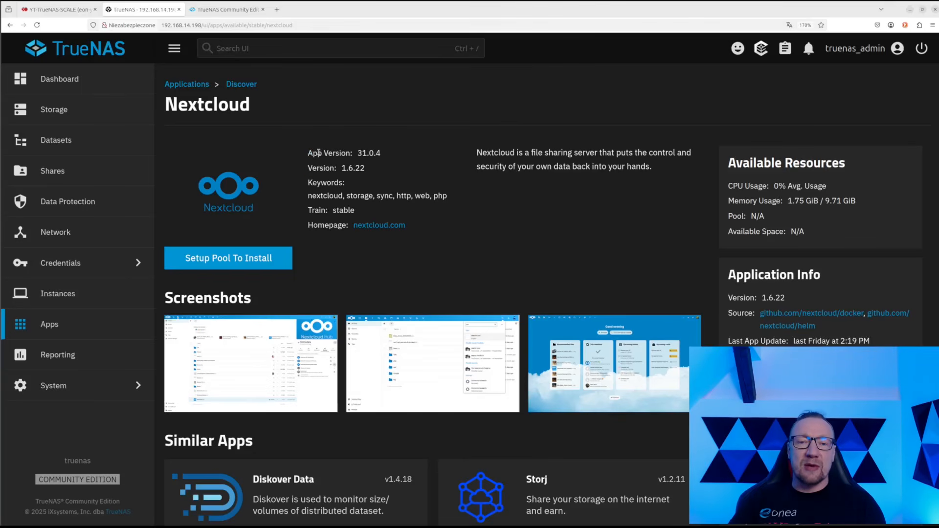
triple_click(319, 152)
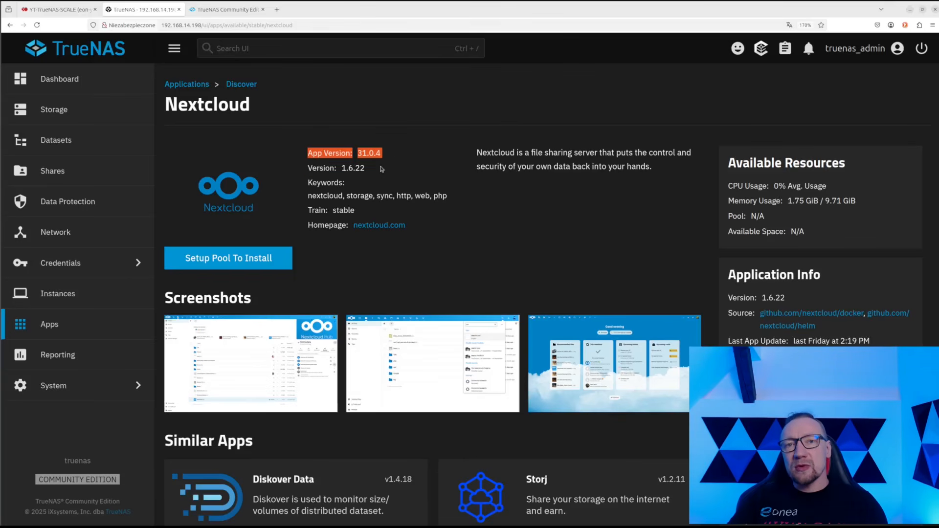
triple_click(374, 167)
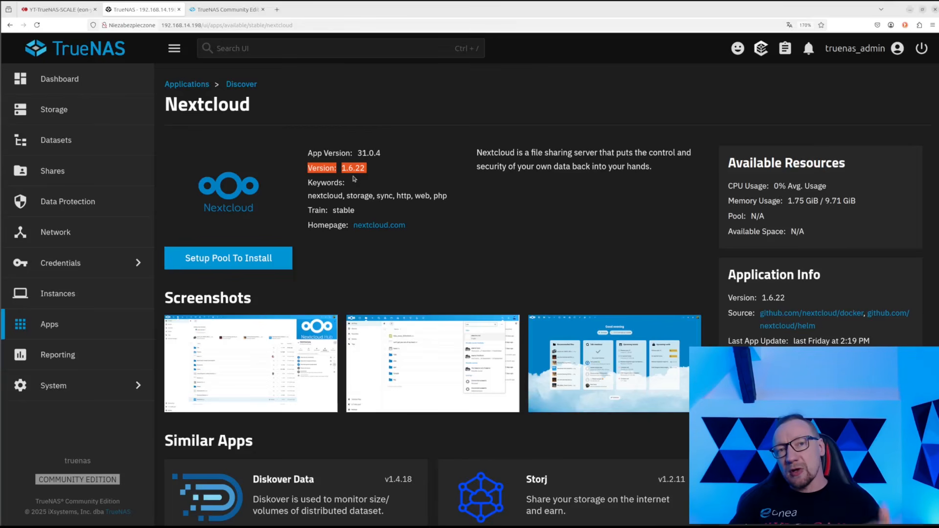
left_click(254, 258)
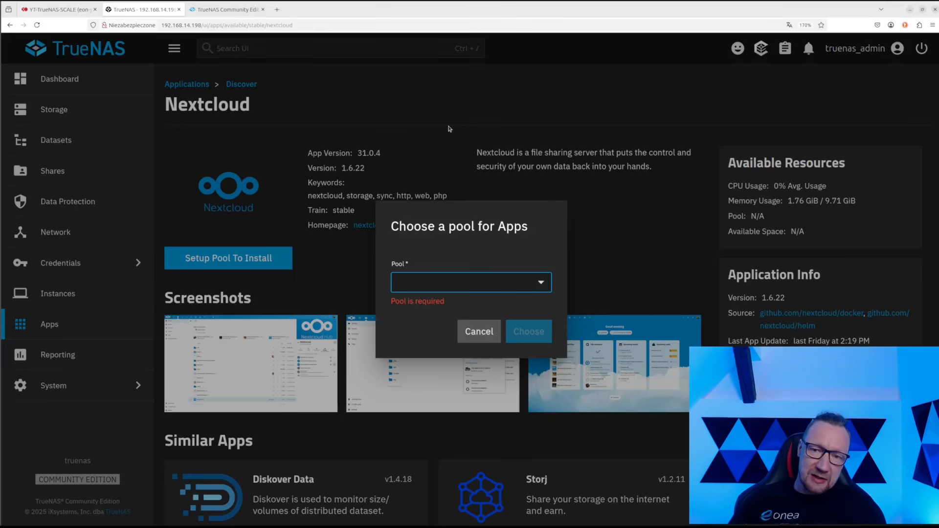
Choose test-pool as the pool for apps and confirm it
left_click(462, 283)
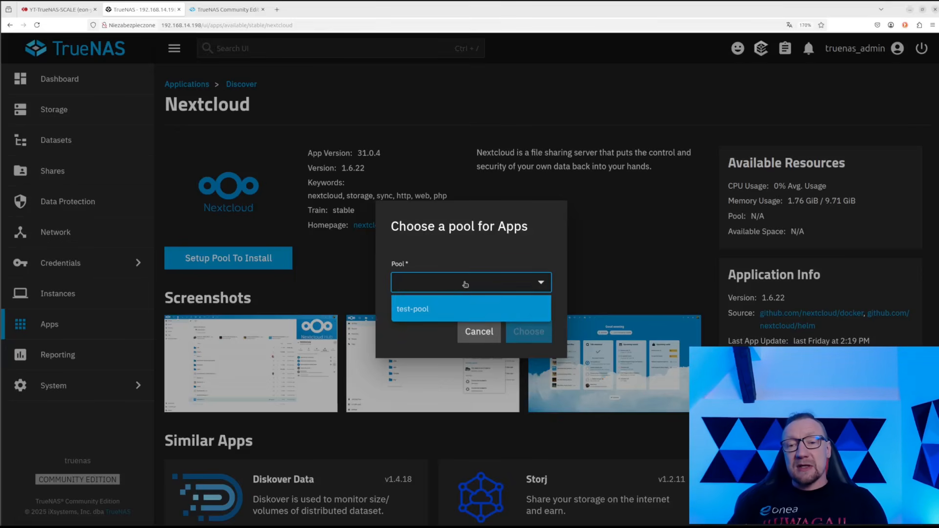
left_click(430, 308)
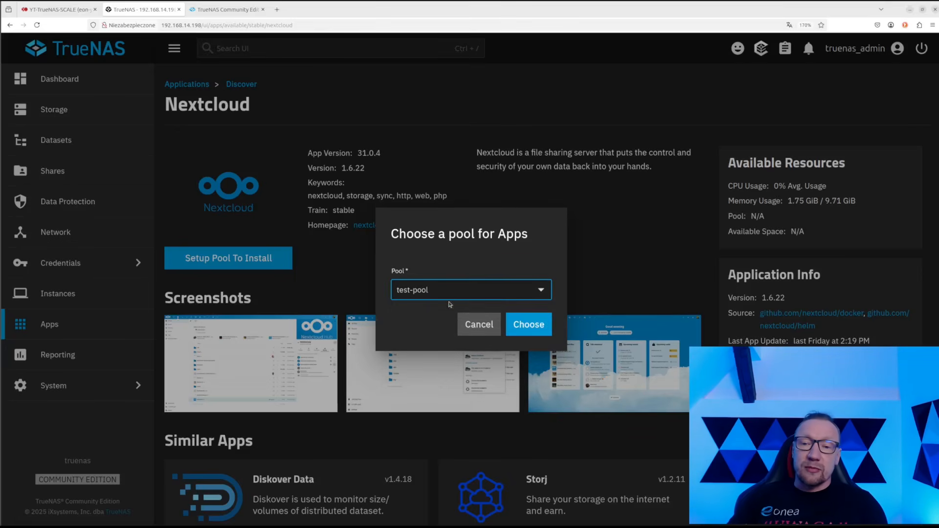
left_click(540, 327)
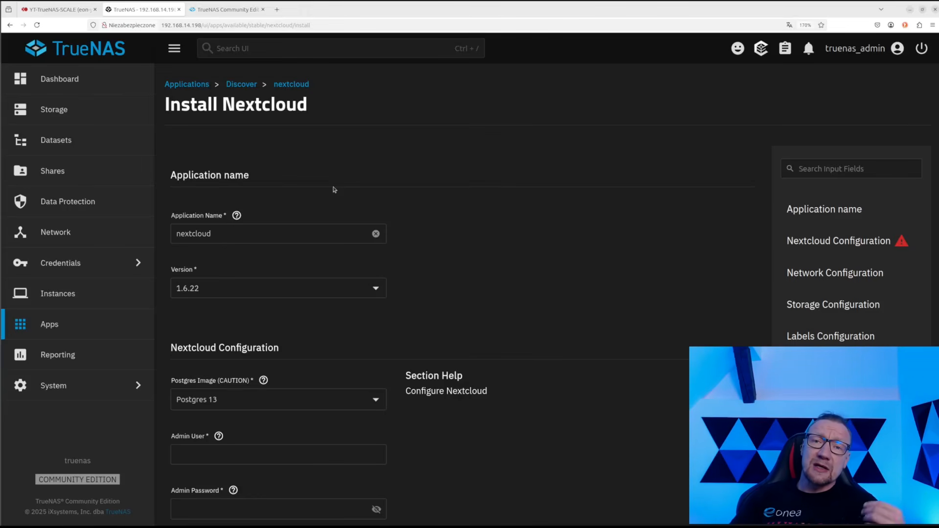
Keep the application name nextcloud and Nextcloud version 1.6.22
left_click_drag(236, 235, 153, 234)
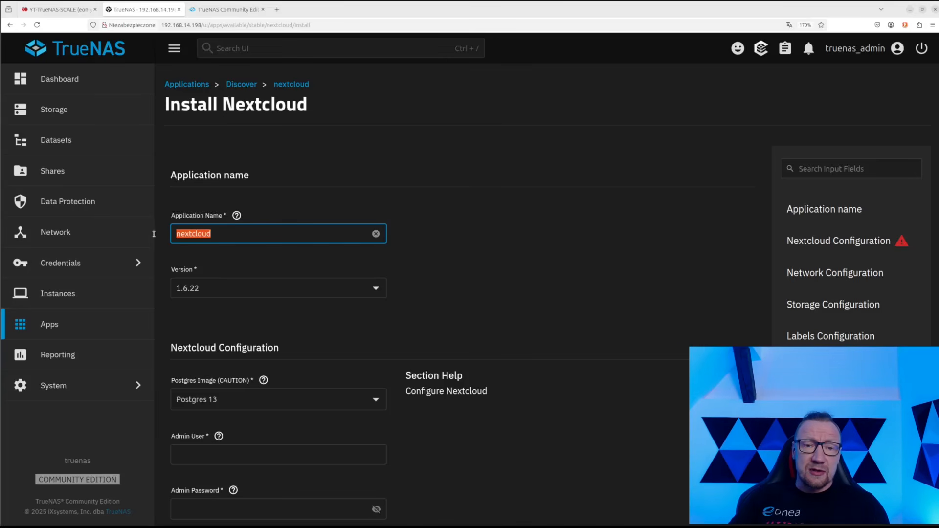
left_click(219, 234)
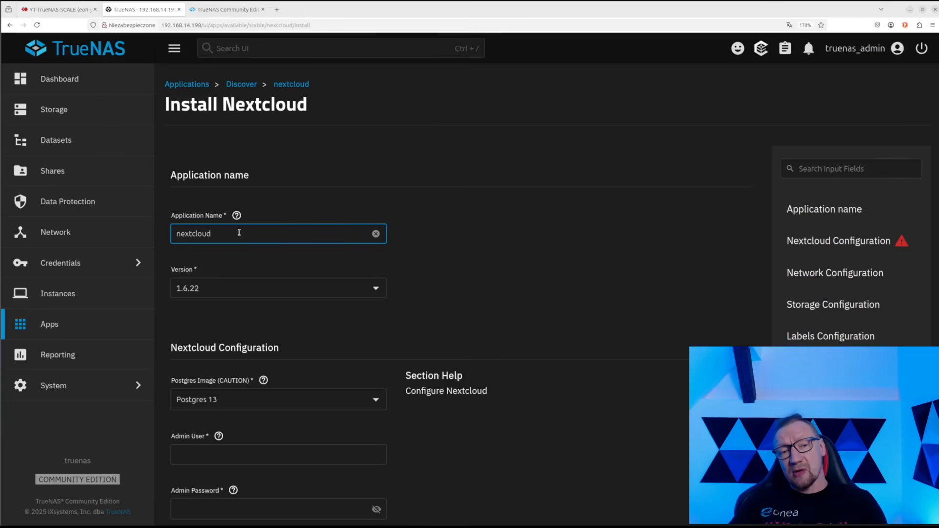
left_click(212, 291)
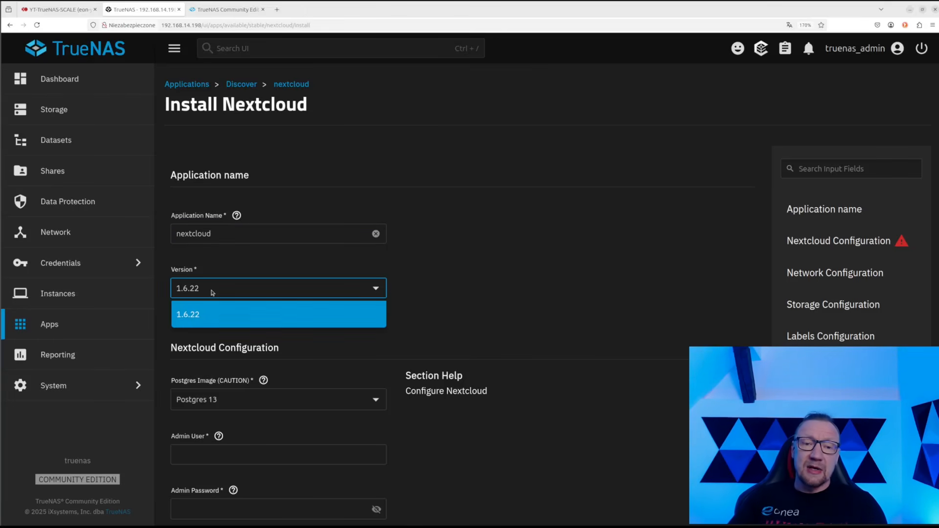
left_click(212, 292)
left_click(213, 292)
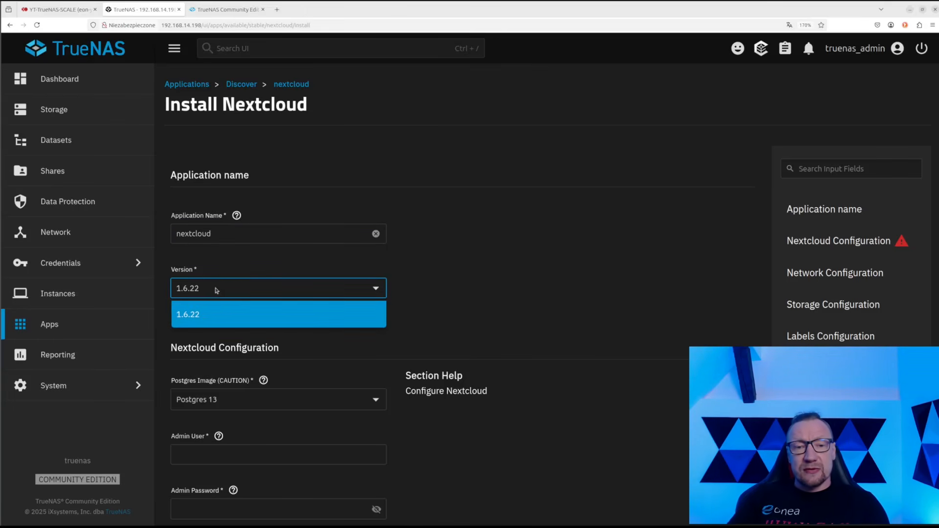
left_click(244, 286)
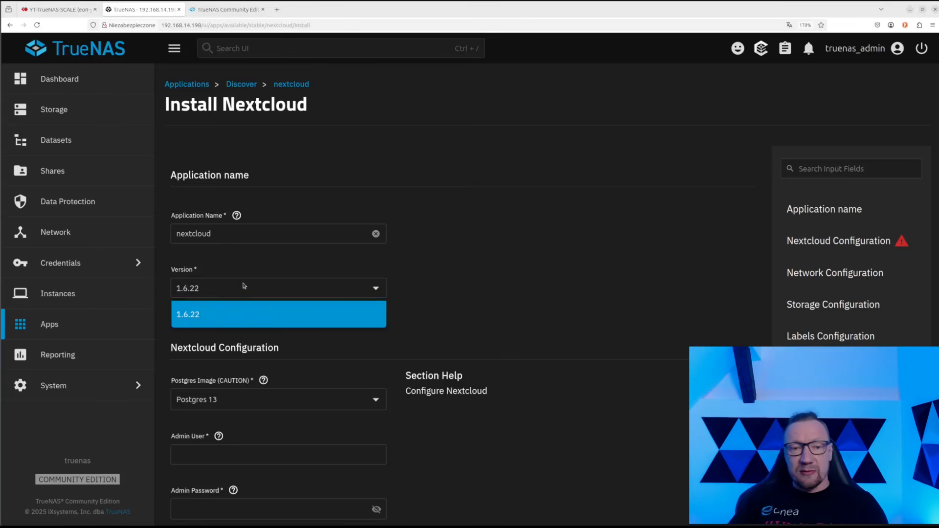
left_click(316, 291)
left_click(315, 290)
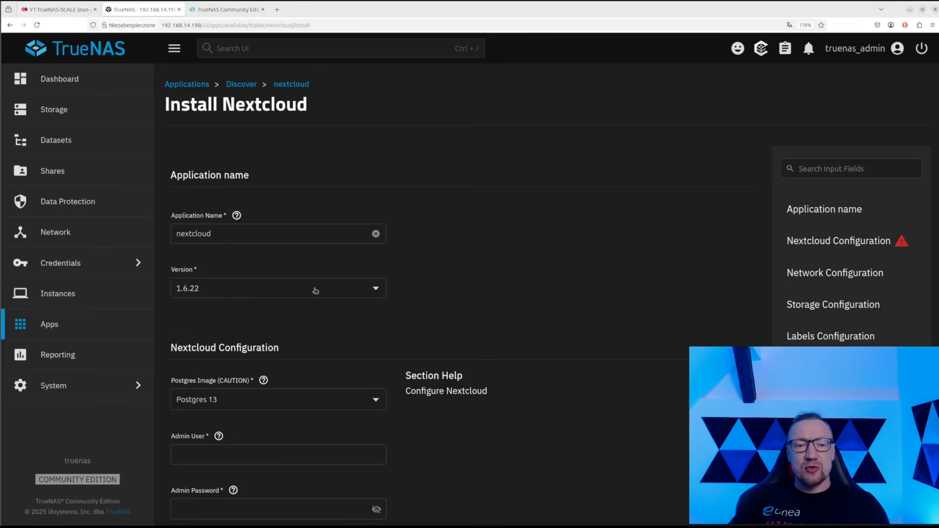
left_click(315, 291)
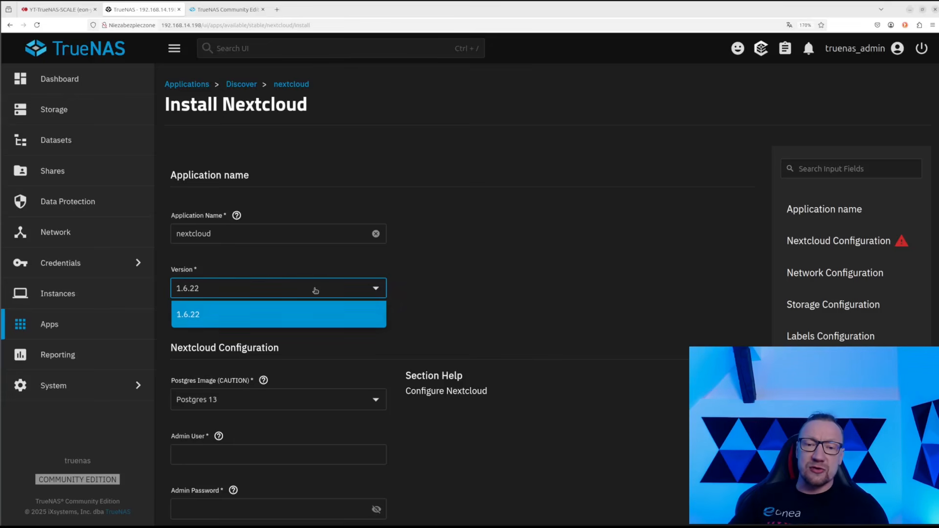
left_click(316, 291)
Switch the Postgres image from Postgres 13 to Postgres 17
scroll(323, 327, "down", 2)
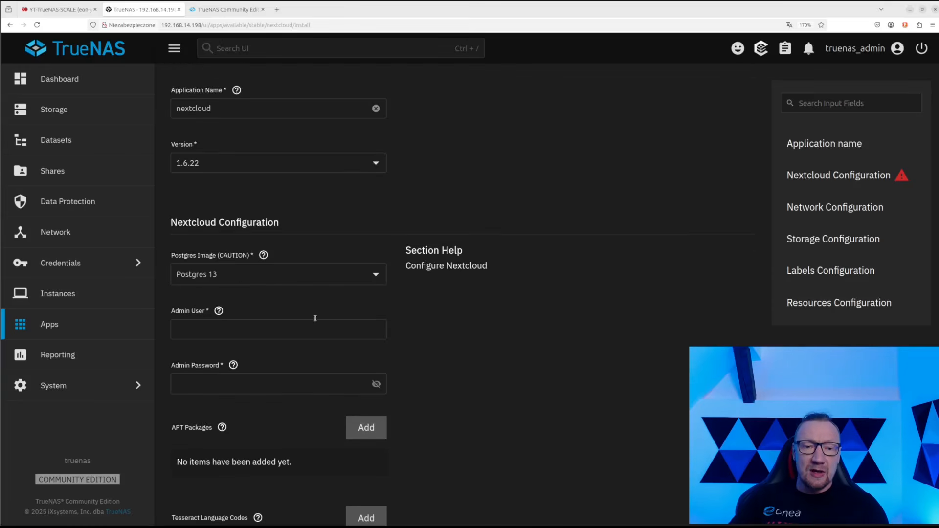
left_click(245, 276)
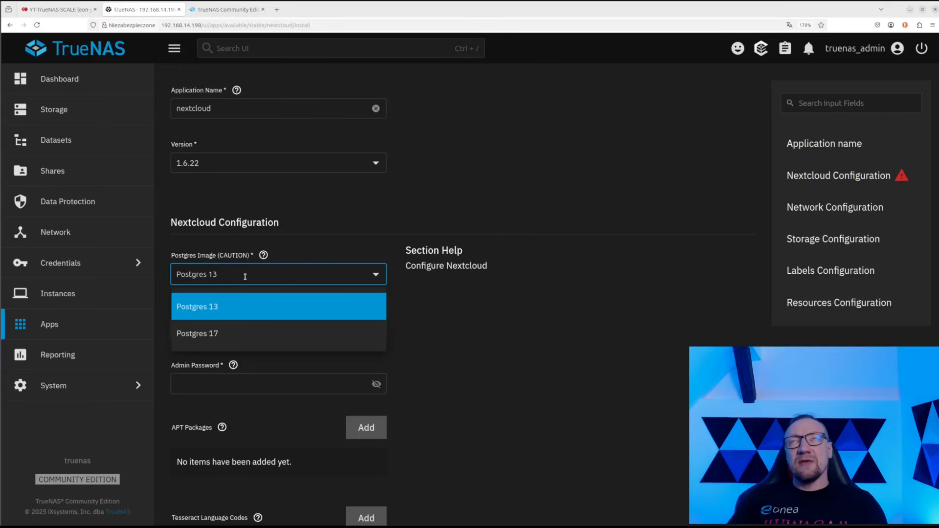
left_click(216, 327)
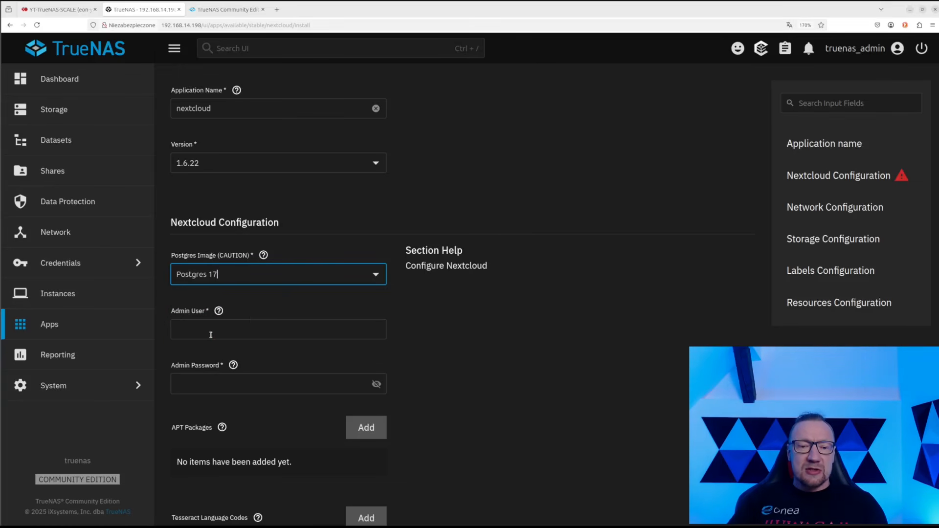
scroll(400, 300, "down", 3)
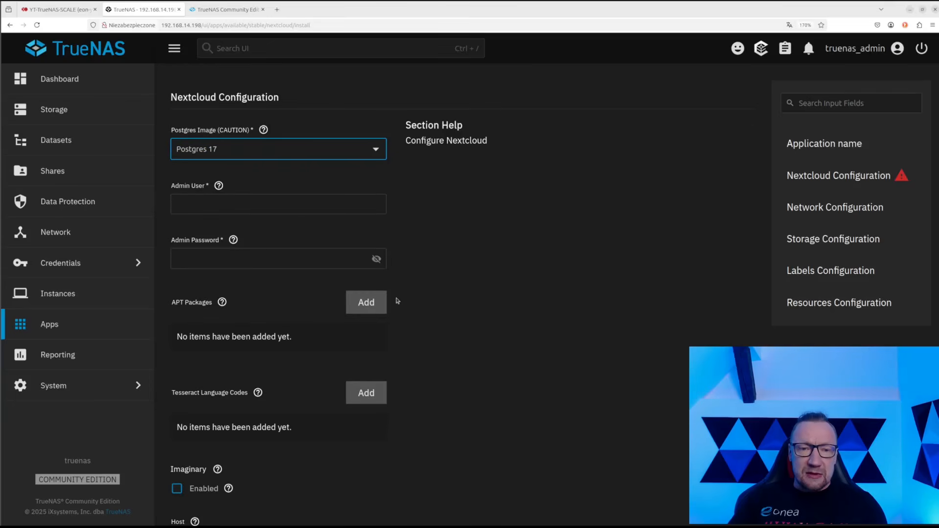
Enter admin as both the admin username and admin password
left_click(269, 203)
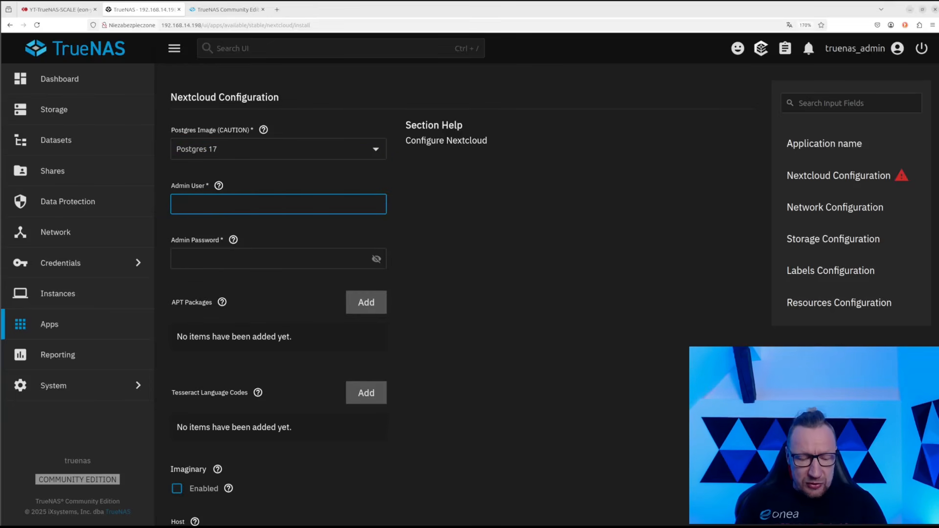
type("admin")
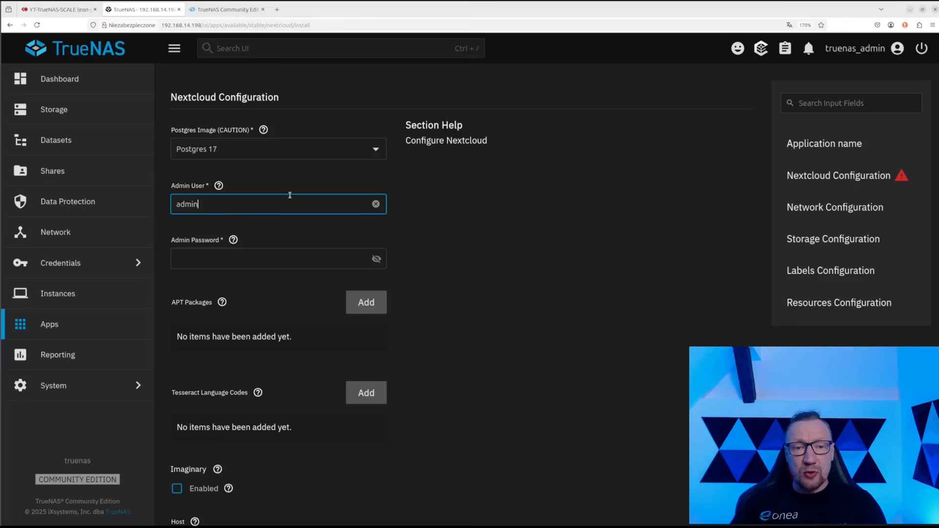
left_click(377, 259)
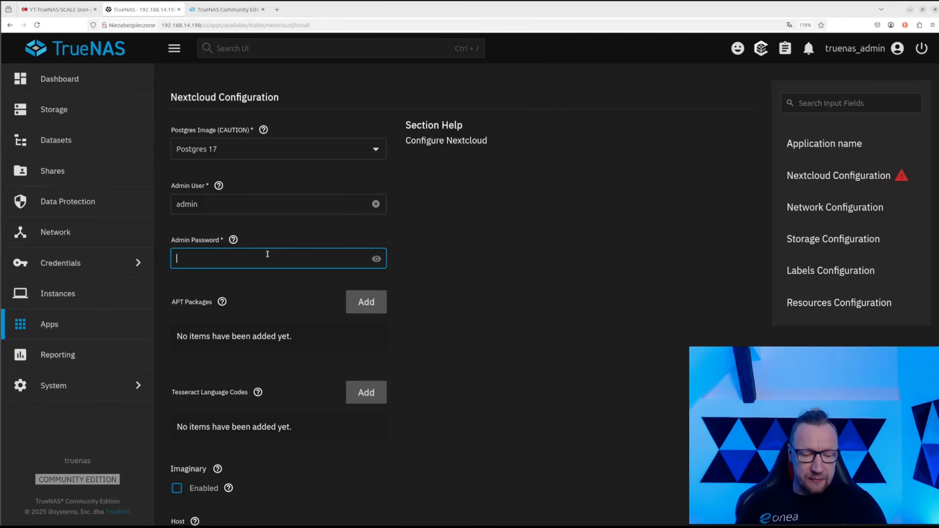
type("admin")
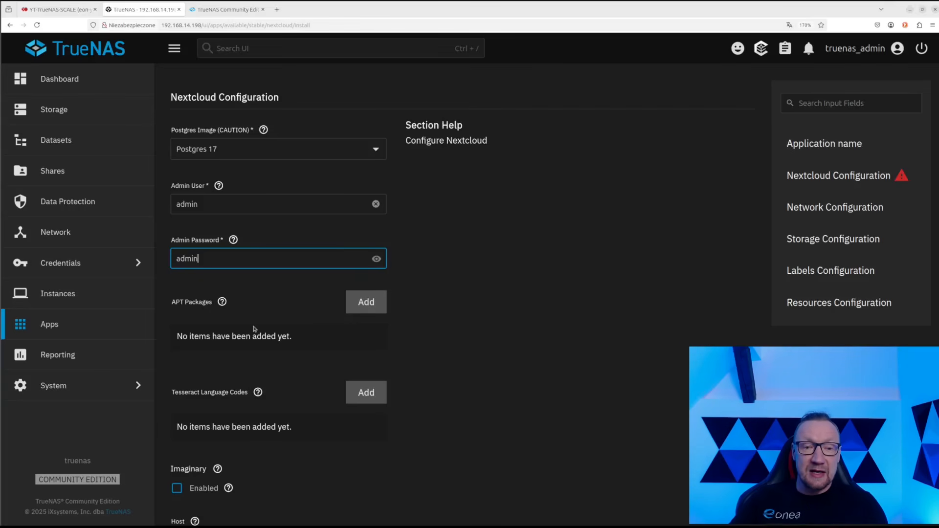
Enable Imaginary for Nextcloud
scroll(264, 327, "down", 3)
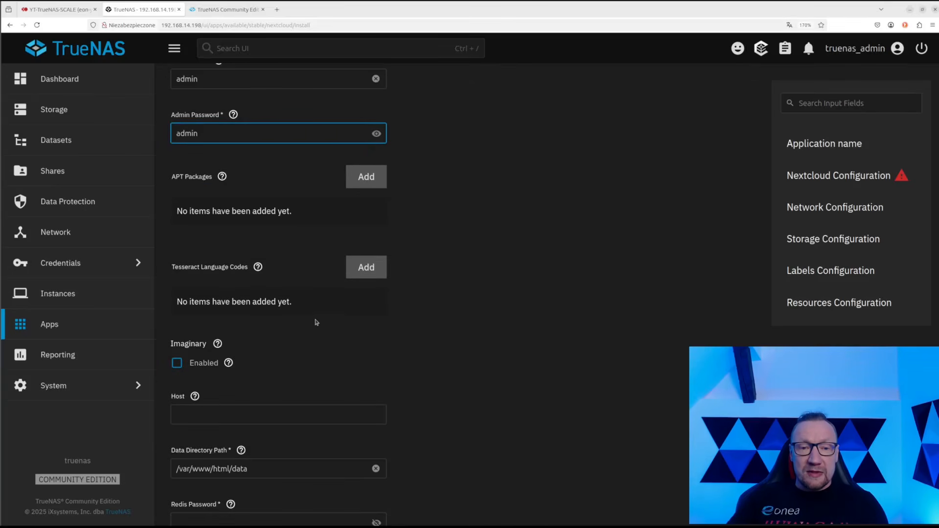
left_click(176, 364)
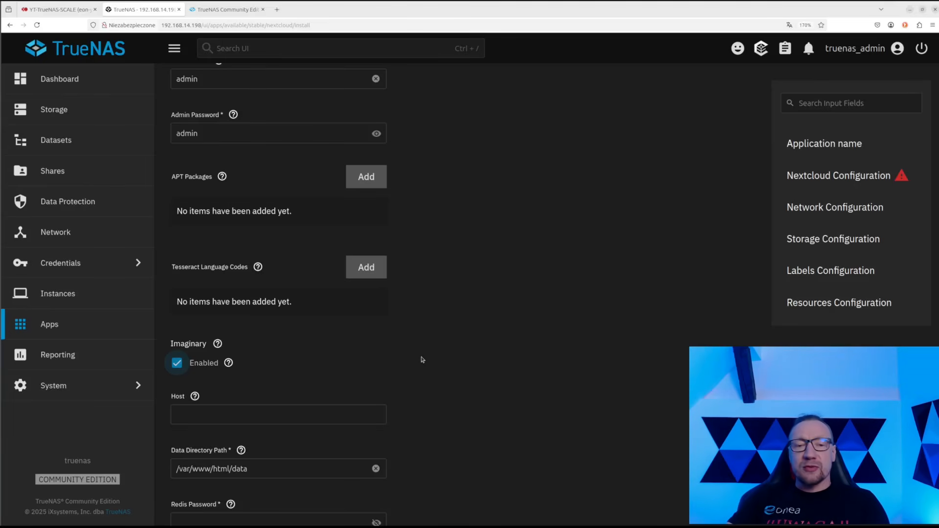
scroll(427, 361, "down", 1)
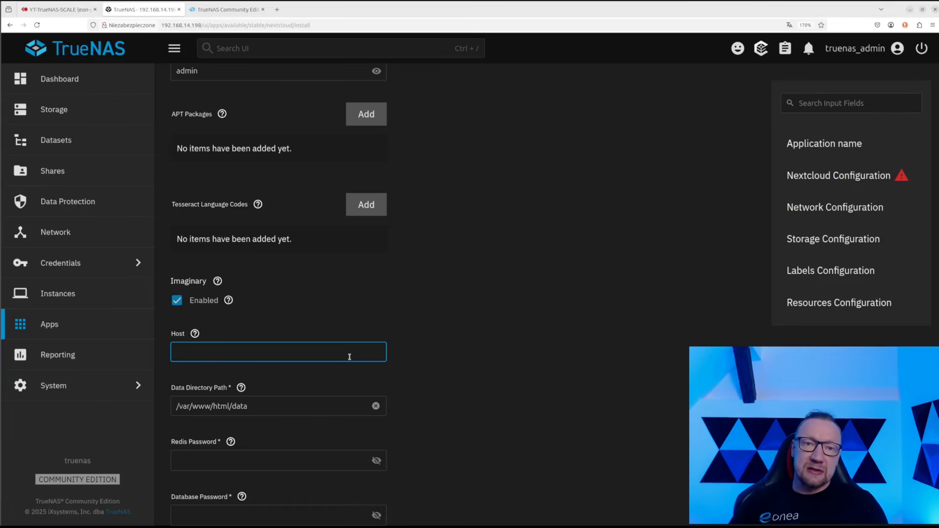
Set Host to 192.168.14.198:30000 using the server IP copied from the address bar
left_click_drag(162, 25, 201, 24)
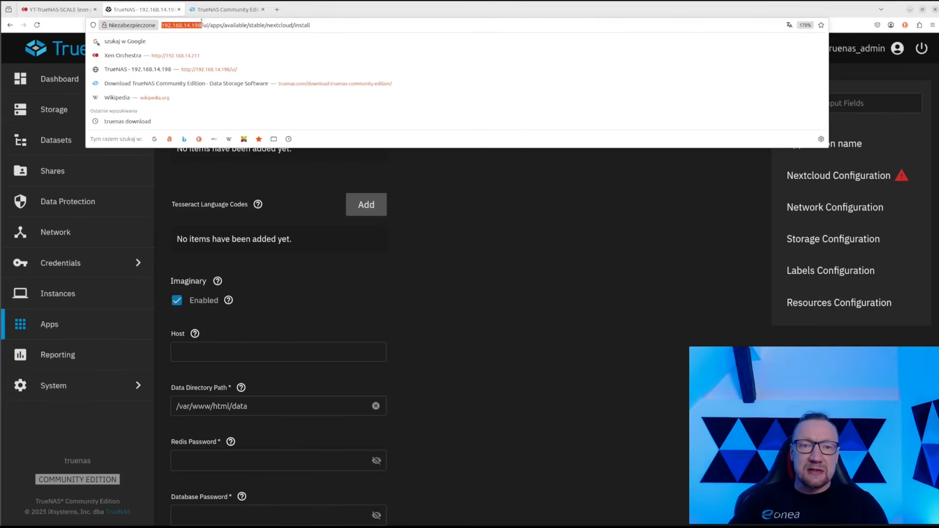
key("ctrl+c")
left_click(449, 270)
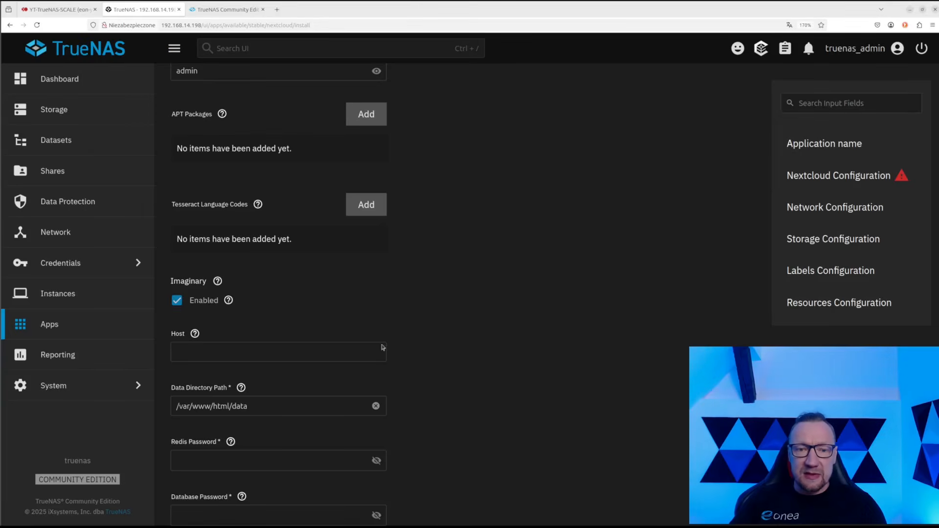
left_click(267, 350)
key("ctrl+v")
key("BackSpace")
key("BackSpace")
key("BackSpace")
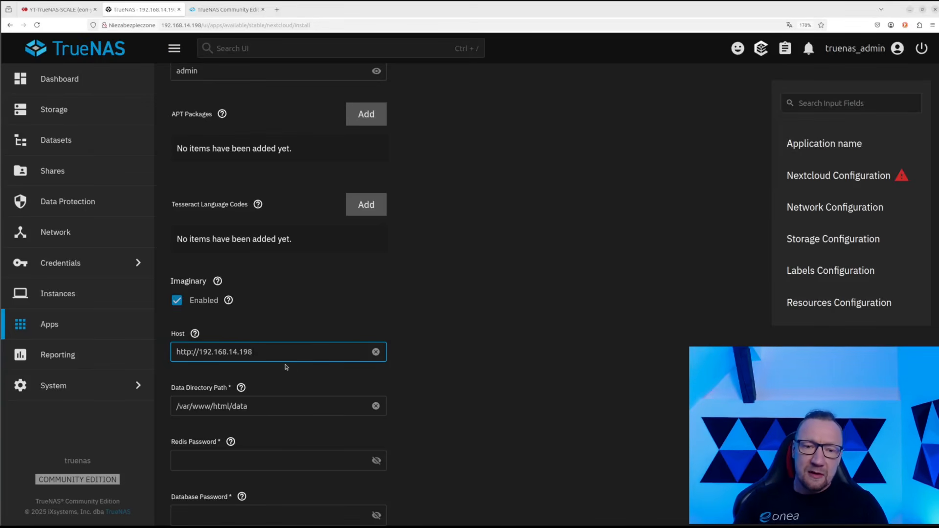
type("198")
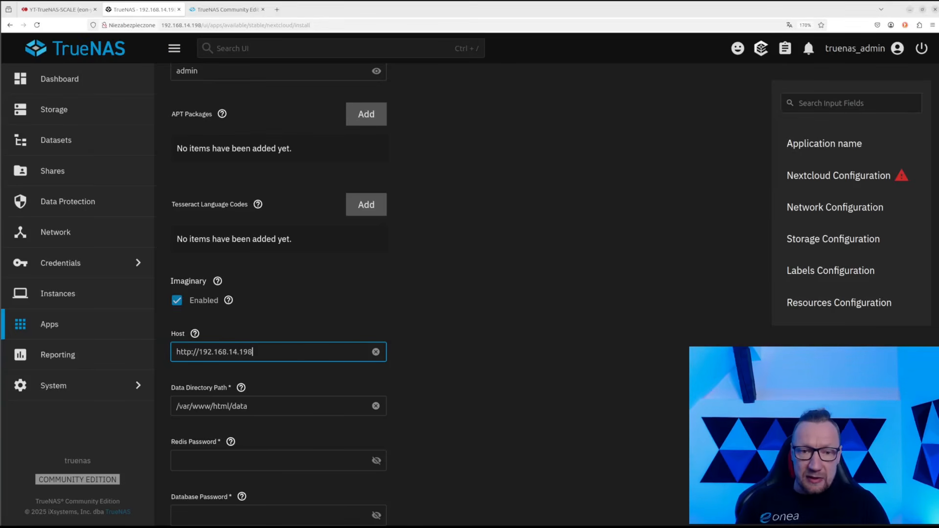
type(":30000")
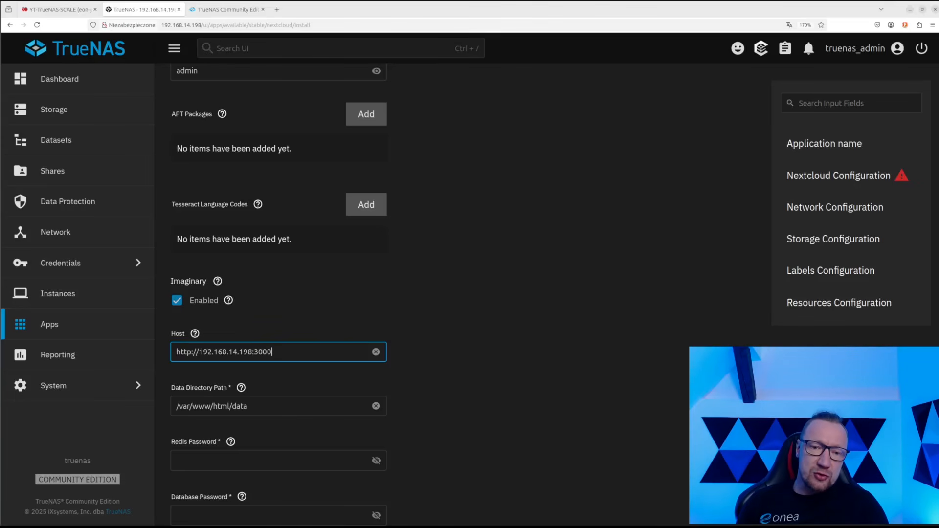
key("Left")
key("Left")
key("Left")
key("Left")
key("Left")
key("Left")
key("Left")
key("Left")
key("Left")
key("Left")
key("Left")
key("Left")
key("Left")
key("Left")
key("Left")
key("Left")
key("Left")
key("Left")
key("Left")
key("Left")
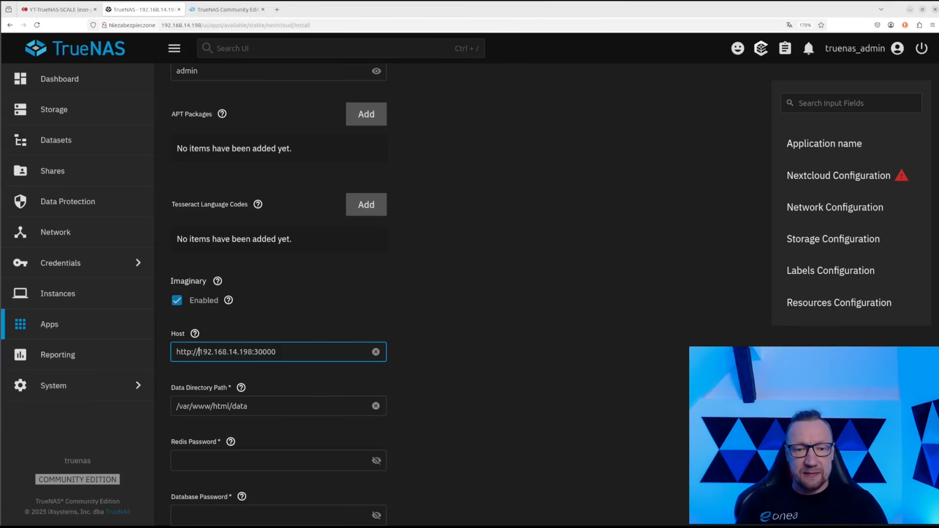
key("BackSpace")
key("BackSpace")
key("BackSpace")
key("BackSpace")
key("BackSpace")
key("BackSpace")
key("BackSpace")
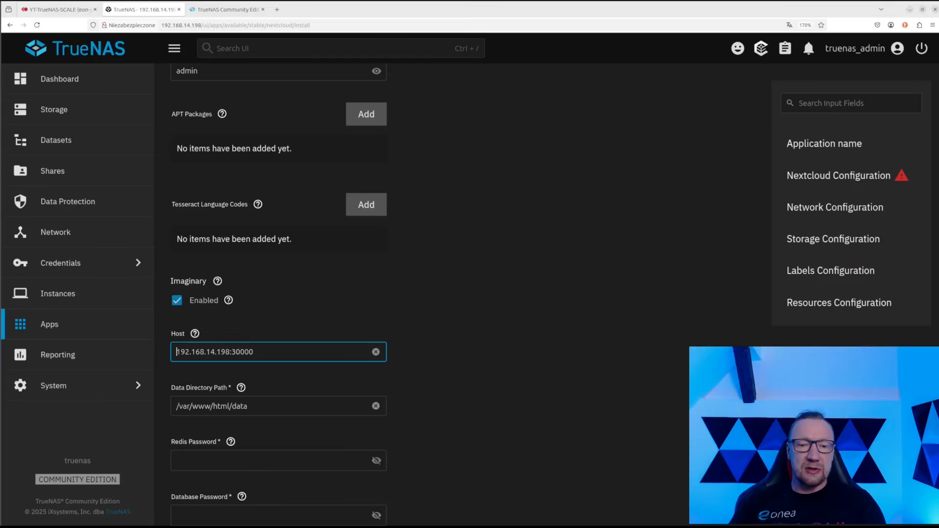
Check the Data Directory Path /var/www/html/data, then focus the Redis Password field
left_click_drag(297, 405, 172, 405)
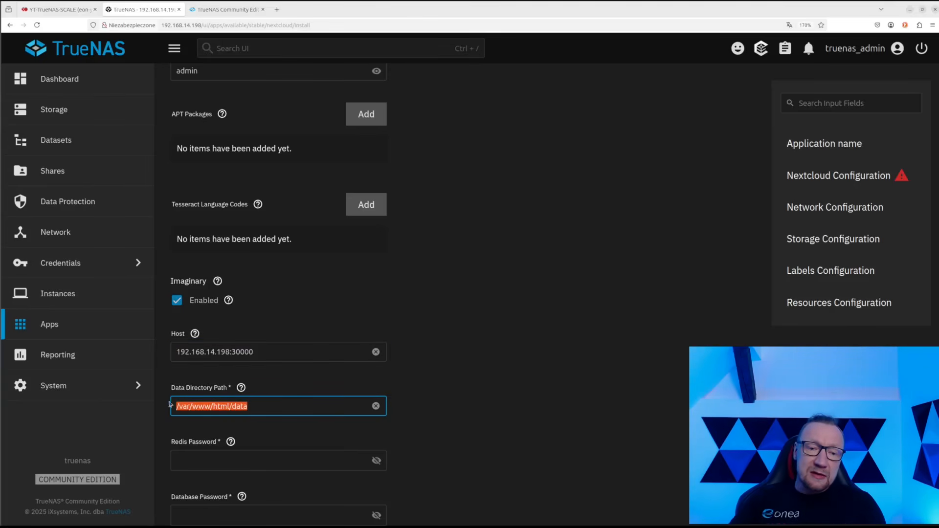
scroll(471, 360, "down", 3)
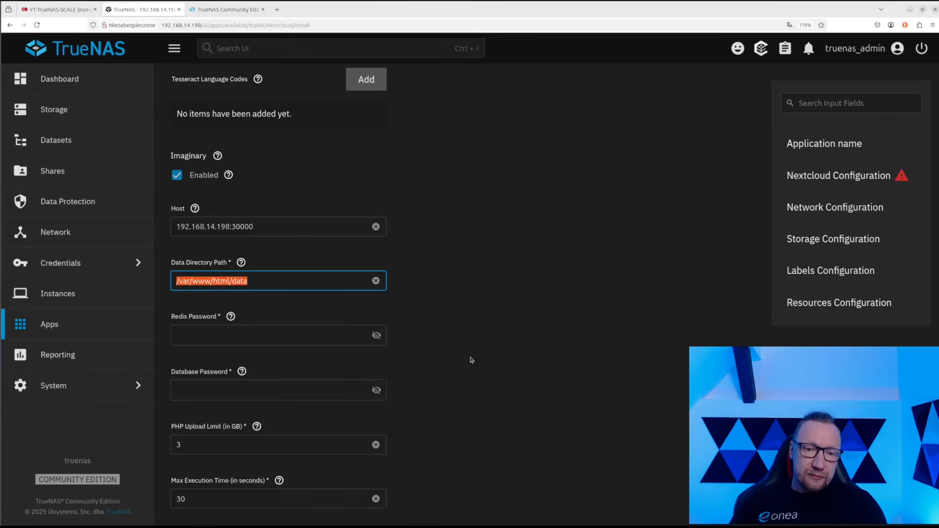
left_click(187, 329)
Enter a Redis password and a database password, revealing each as plain text
type("••")
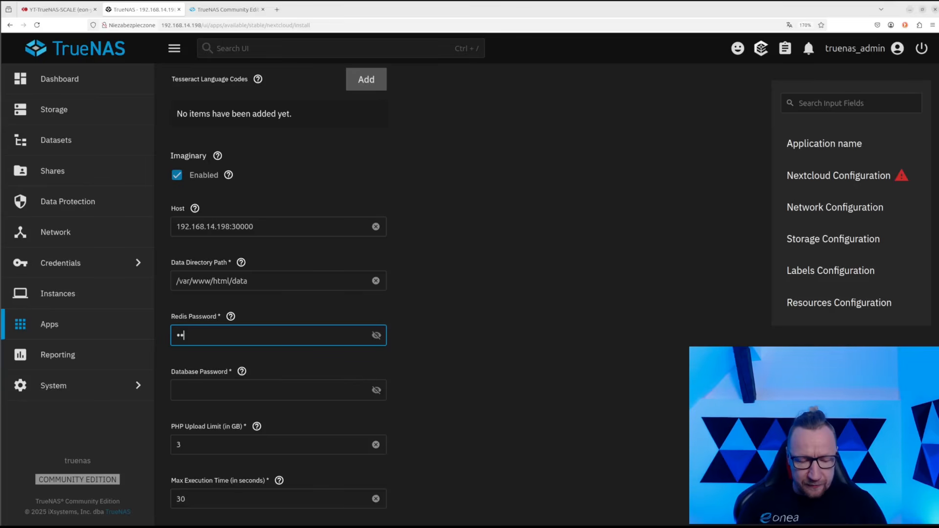
type("••••••")
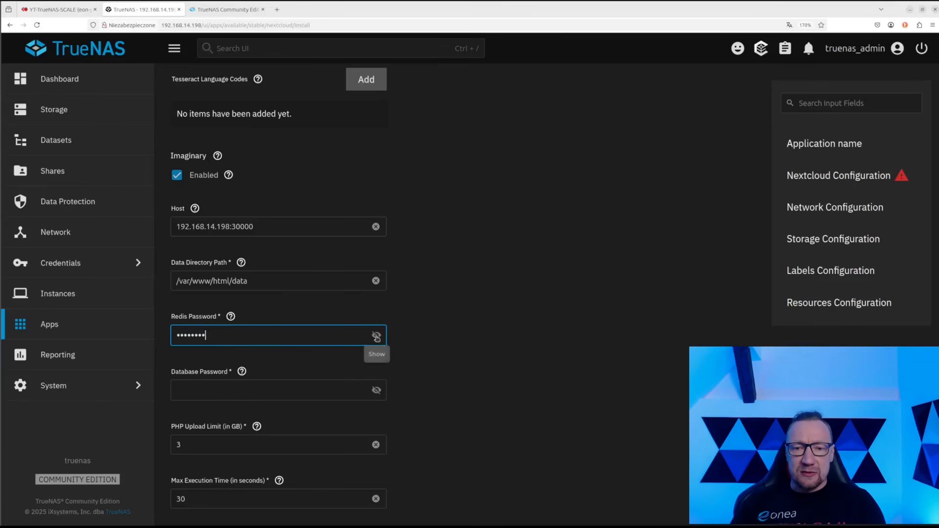
left_click(377, 336)
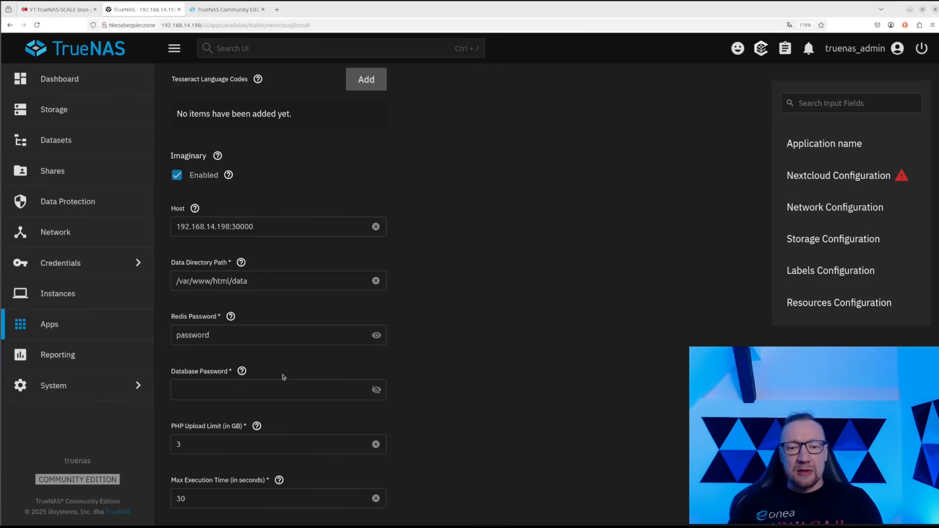
left_click(213, 388)
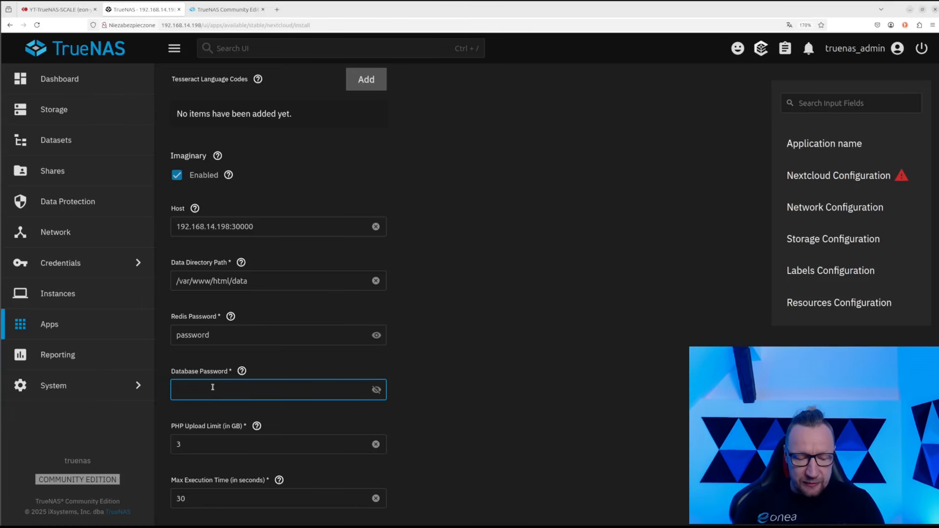
type("password")
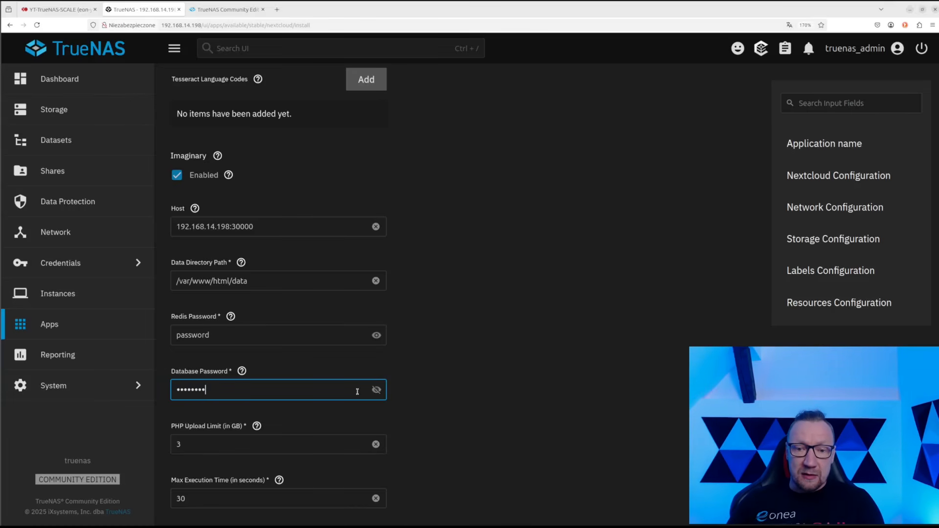
left_click(376, 389)
Review the Max Execution Time and PHP Memory Limit values
scroll(411, 389, "down", 1)
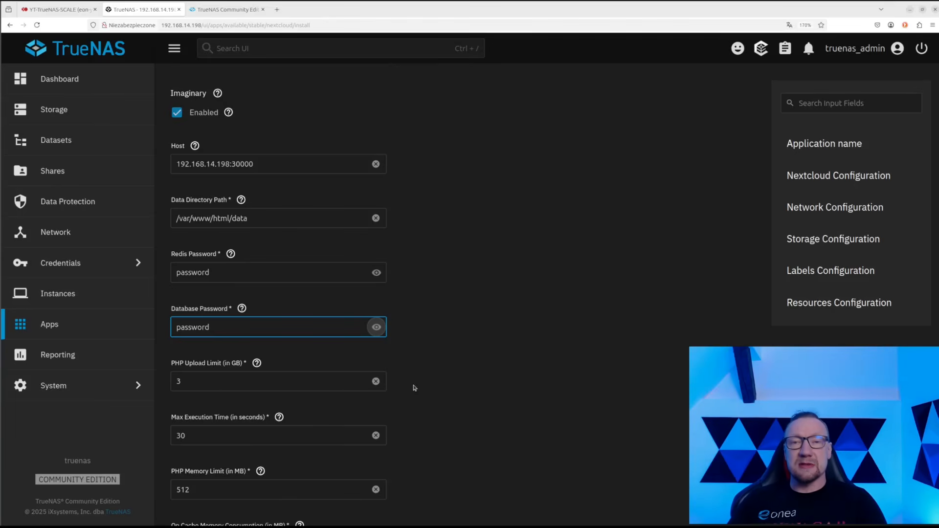
scroll(402, 404, "down", 1)
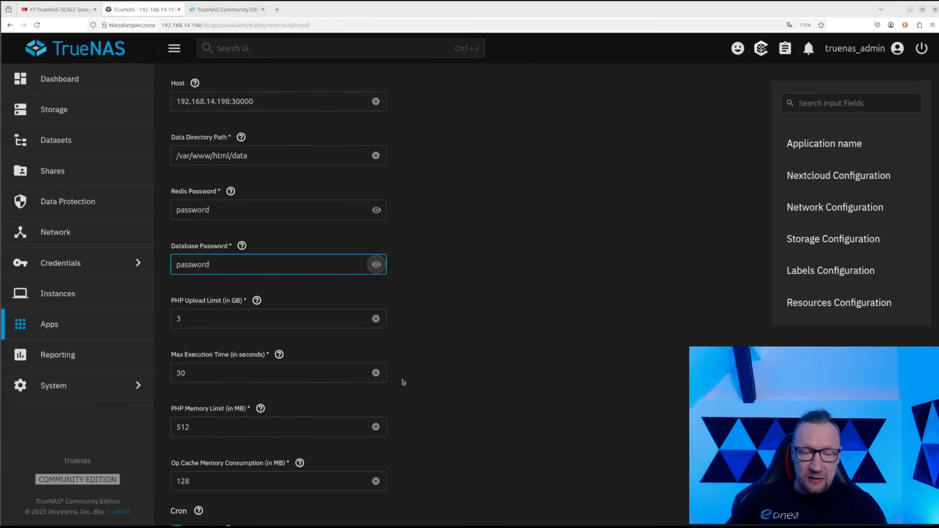
scroll(411, 342, "down", 1)
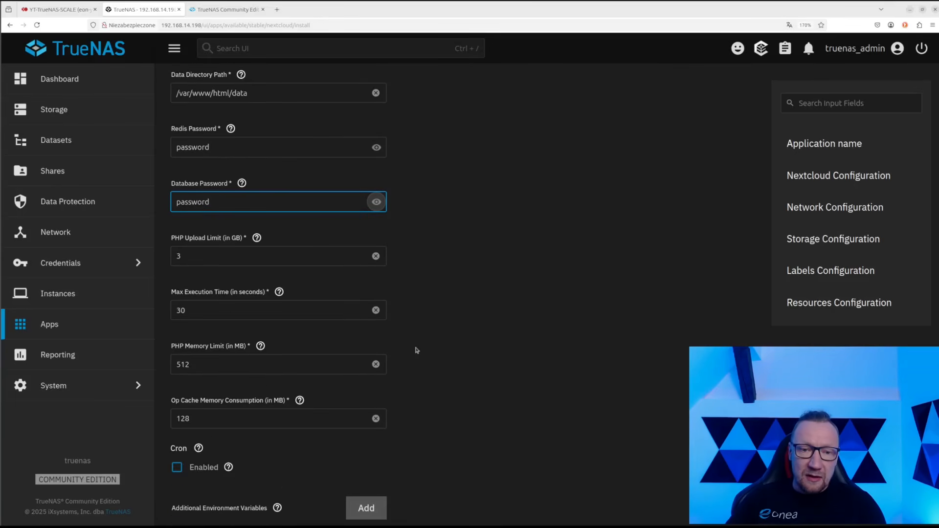
scroll(416, 350, "down", 1)
double_click(188, 247)
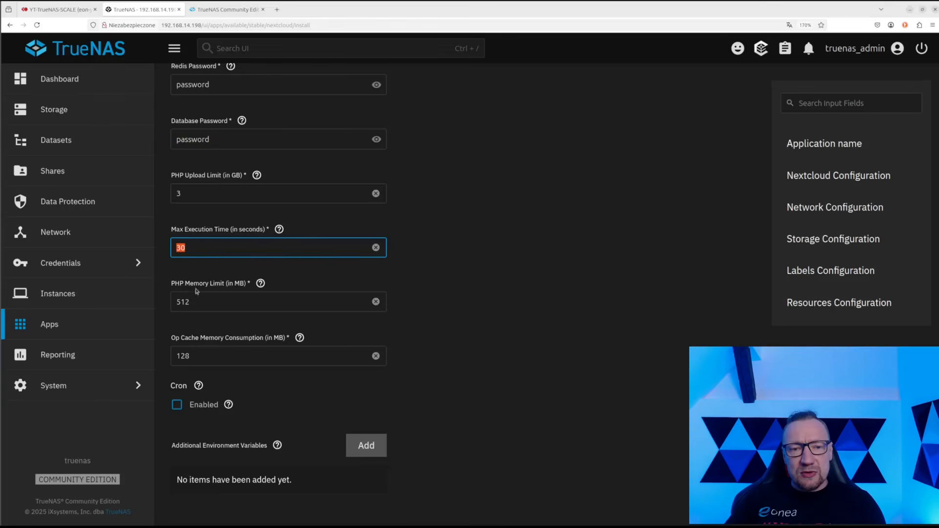
double_click(200, 302)
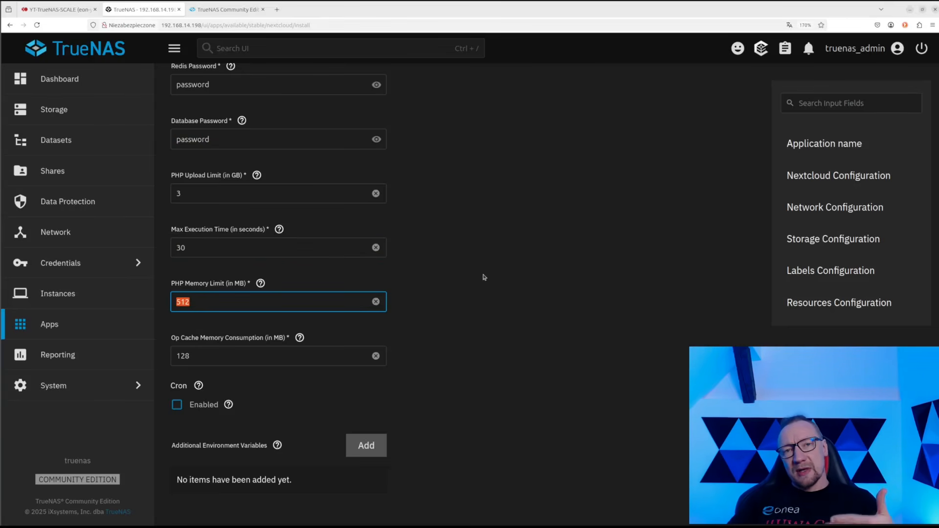
Enable Cron, leaving its schedule at */5 * * * *
scroll(484, 277, "down", 1)
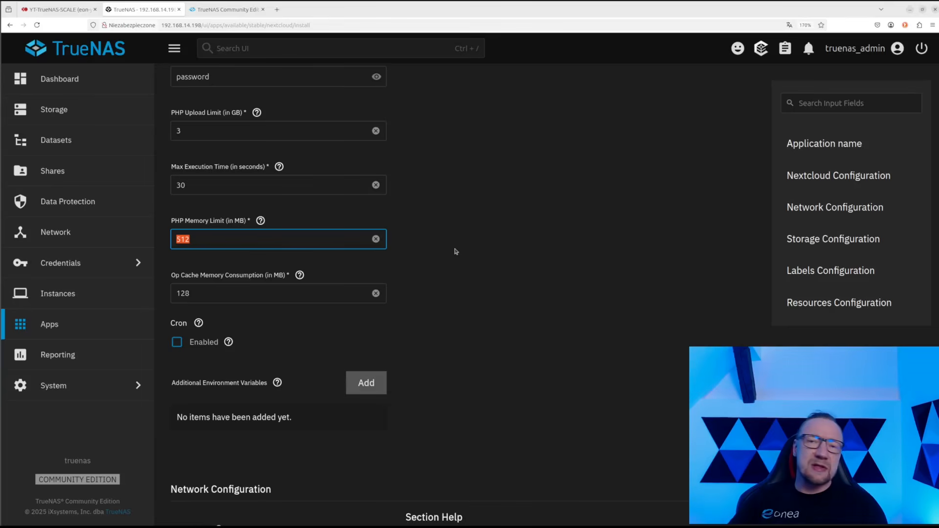
scroll(453, 270, "down", 1)
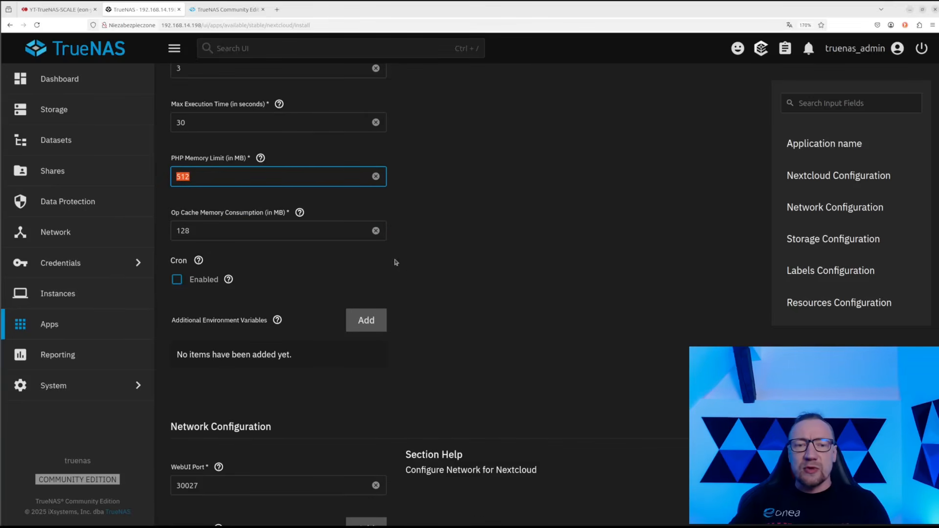
left_click(178, 280)
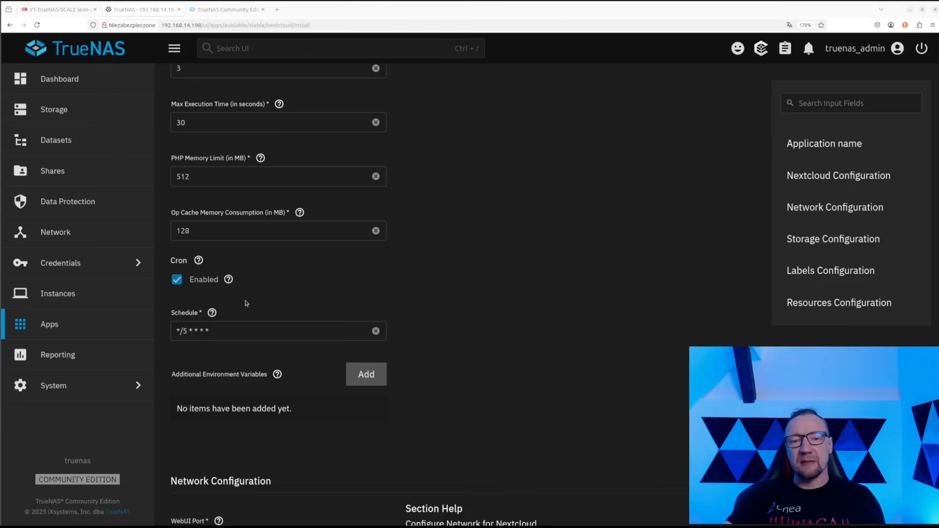
triple_click(216, 331)
left_click(282, 285)
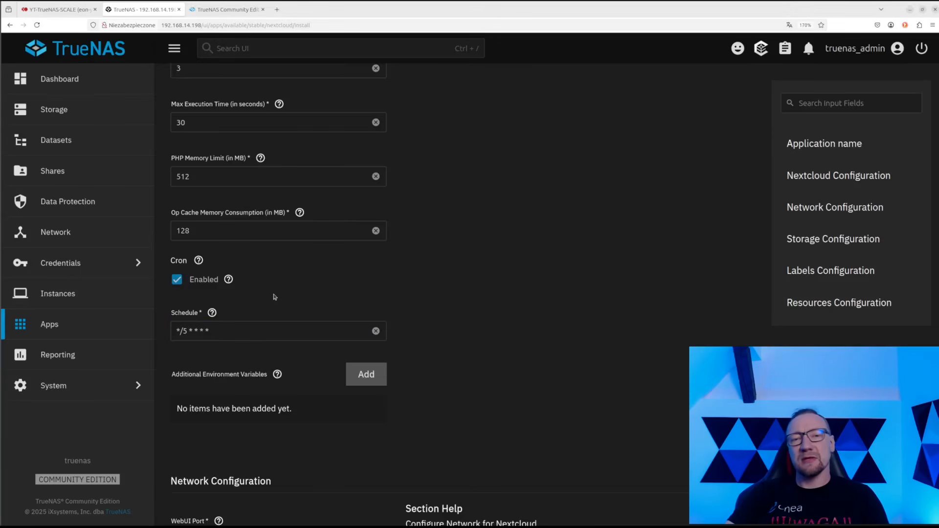
scroll(274, 293, "down", 2)
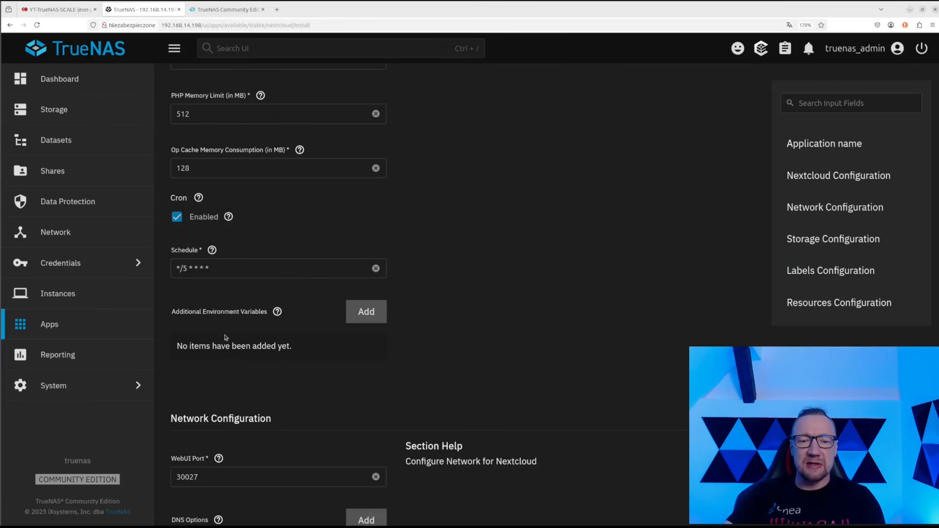
scroll(225, 337, "down", 4)
scroll(237, 338, "down", 2)
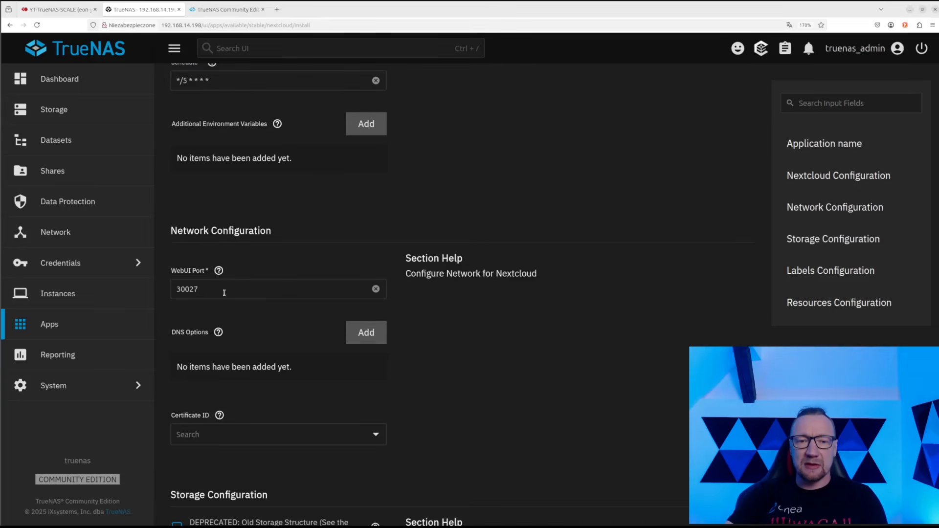
Change the WebUI port from 30027 to 30000
double_click(215, 289)
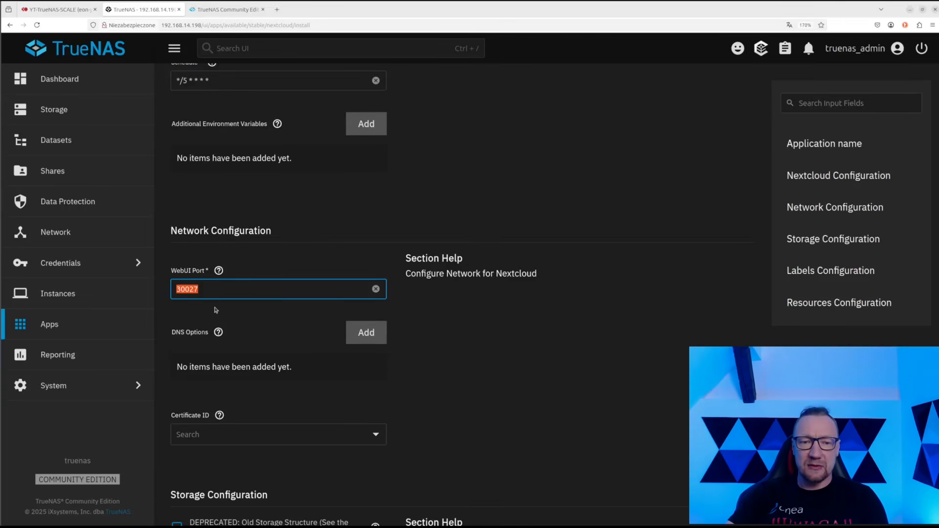
left_click(208, 291)
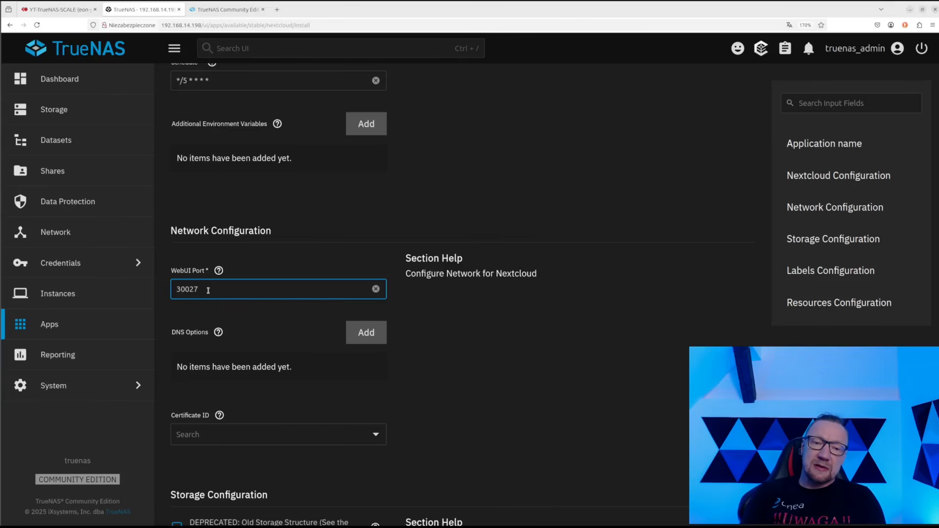
key("BackSpace")
key("BackSpace")
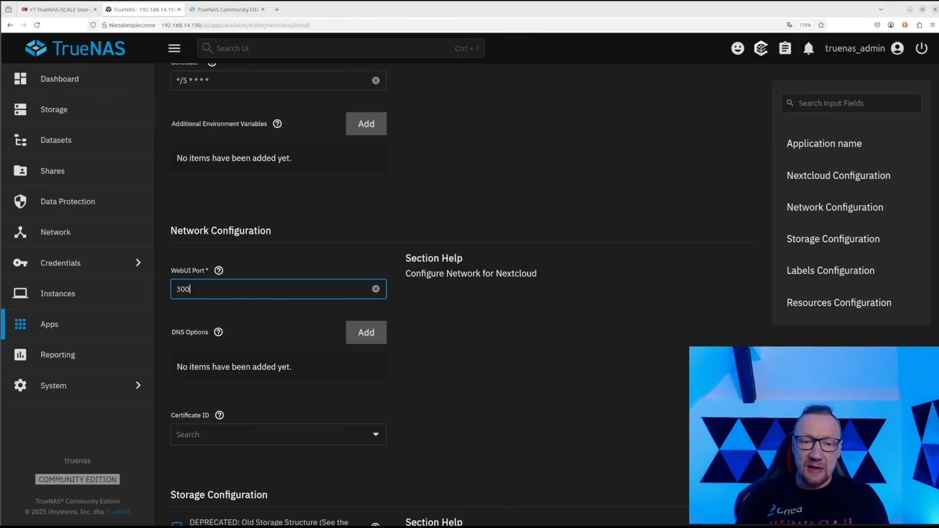
type("00")
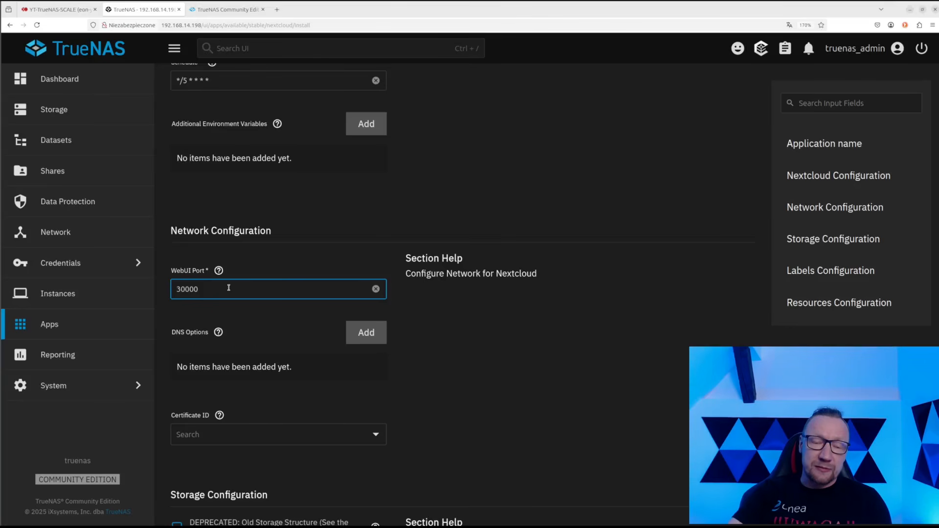
left_click_drag(198, 289, 160, 291)
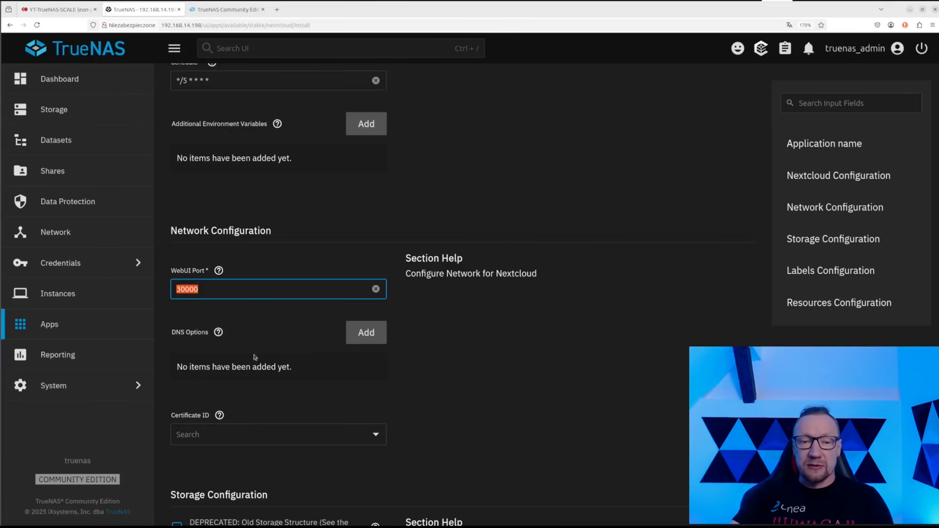
Set Certificate ID to No Certificate
scroll(252, 362, "down", 3)
scroll(252, 364, "down", 1)
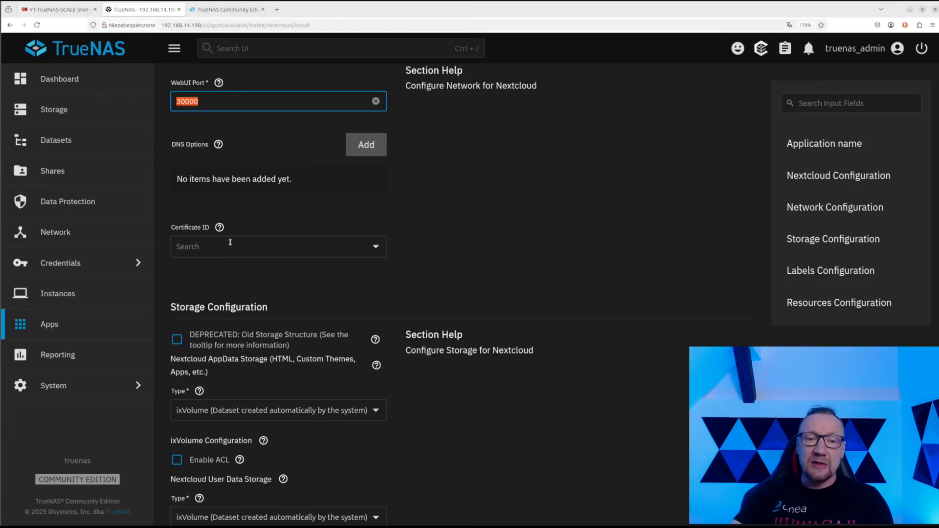
left_click(229, 247)
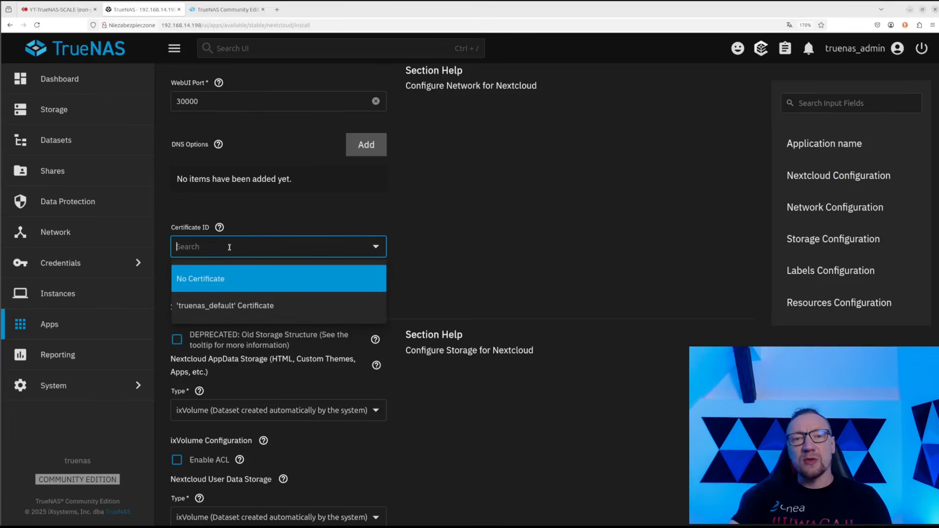
left_click(254, 280)
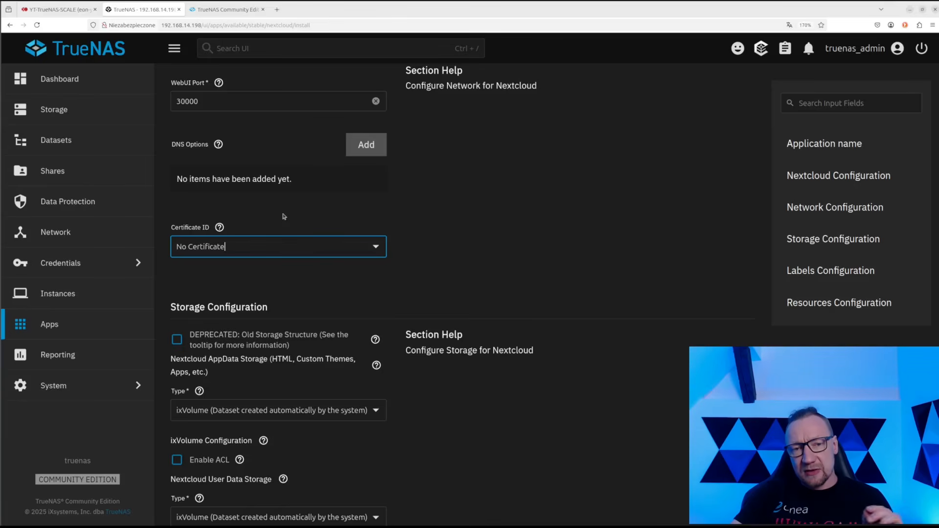
scroll(287, 293, "down", 2)
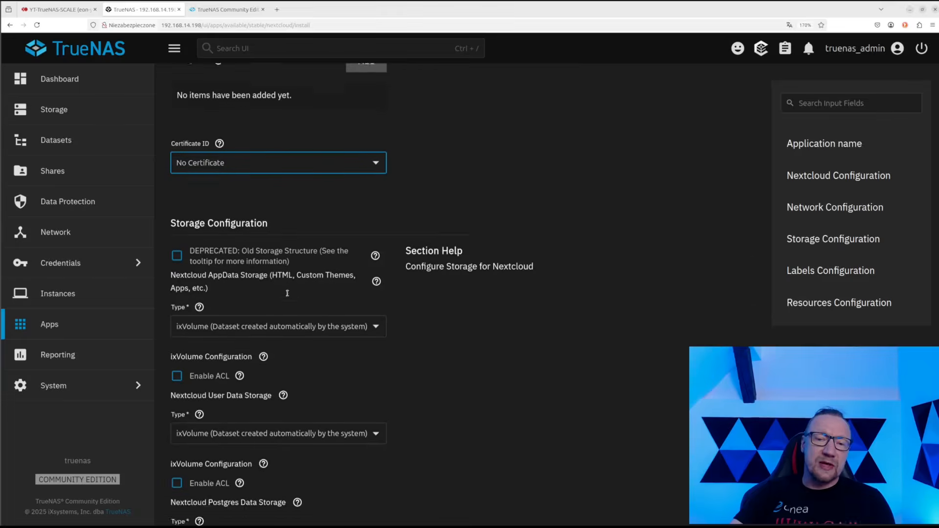
Open the Nextcloud AppData Storage type choices, currently ixVolume, in Storage Configuration
scroll(314, 279, "down", 2)
scroll(305, 277, "down", 2)
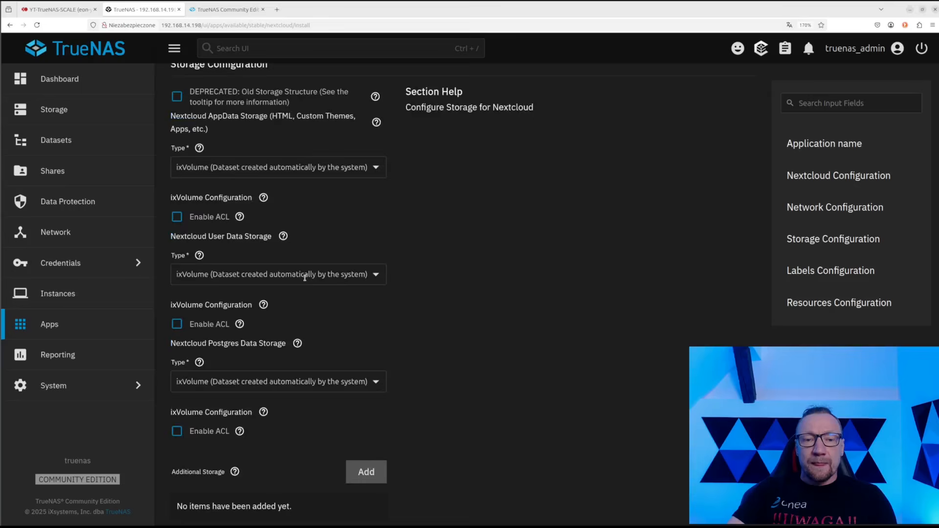
scroll(307, 270, "up", 2)
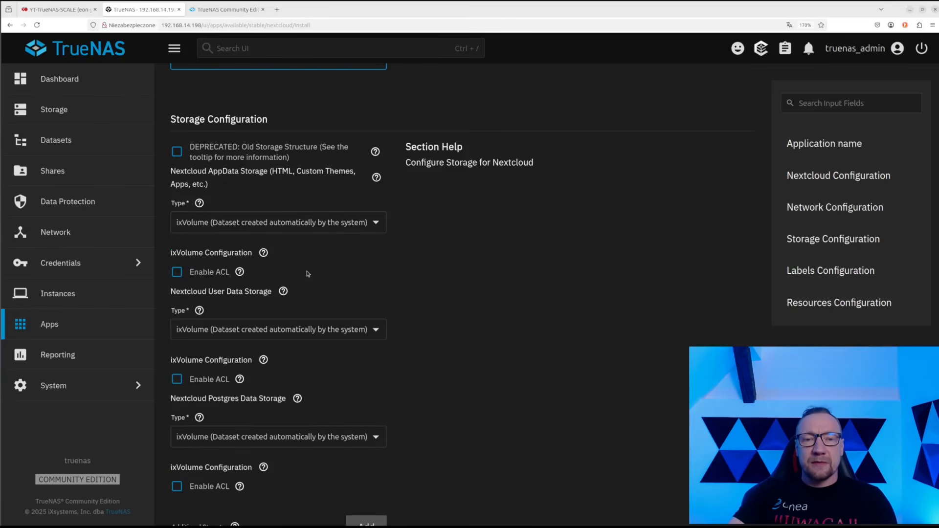
scroll(307, 273, "down", 2)
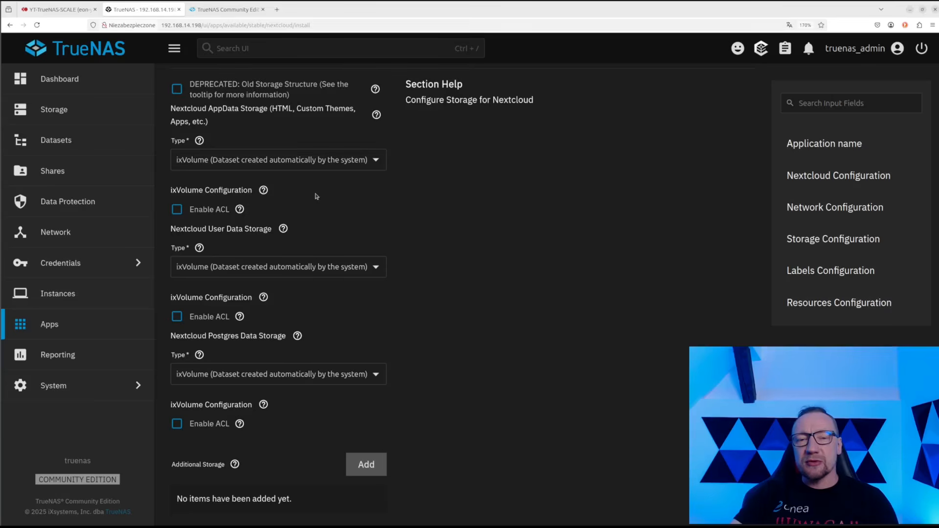
left_click(237, 161)
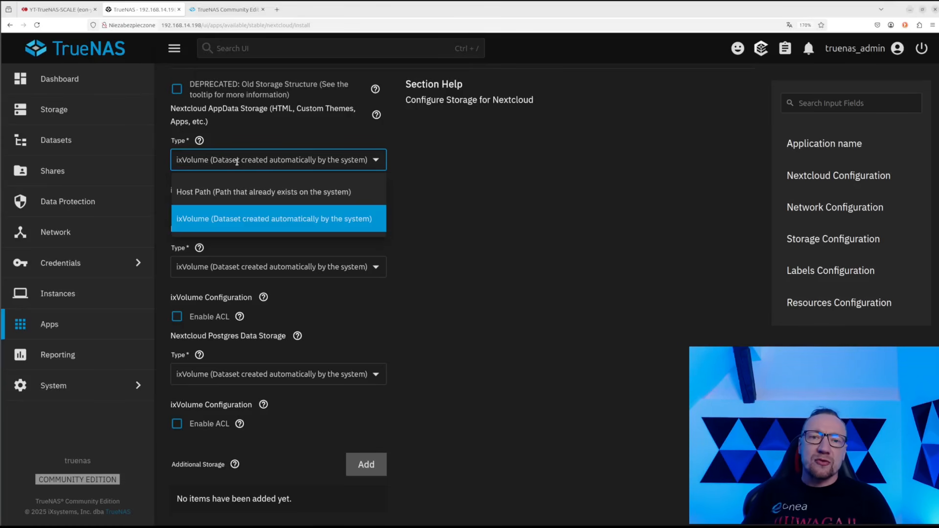
Switch Nextcloud AppData storage to Host Path and select /mnt/test-pool in the tree
left_click(266, 191)
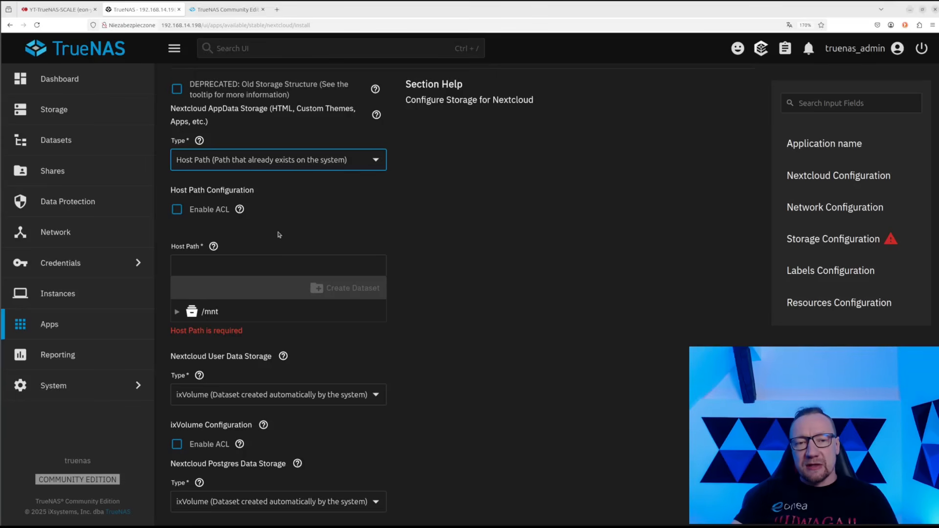
left_click(177, 311)
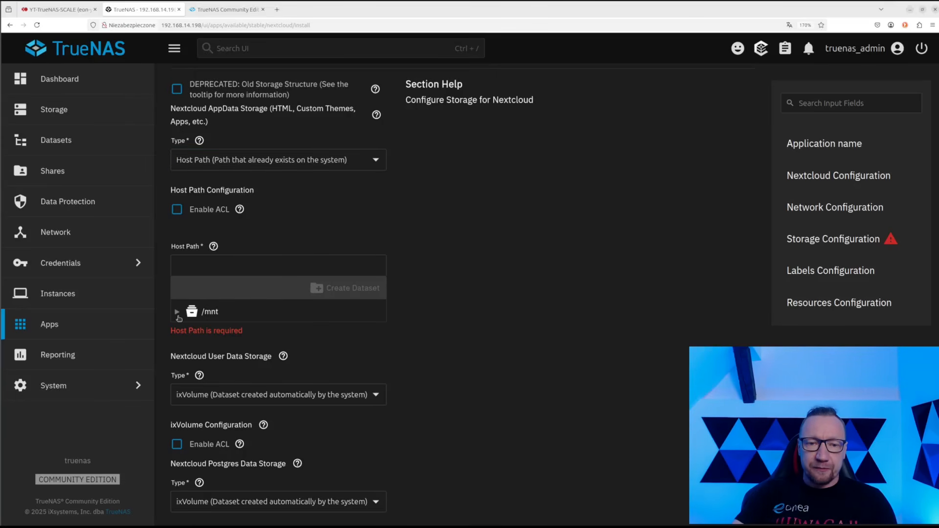
left_click(190, 332)
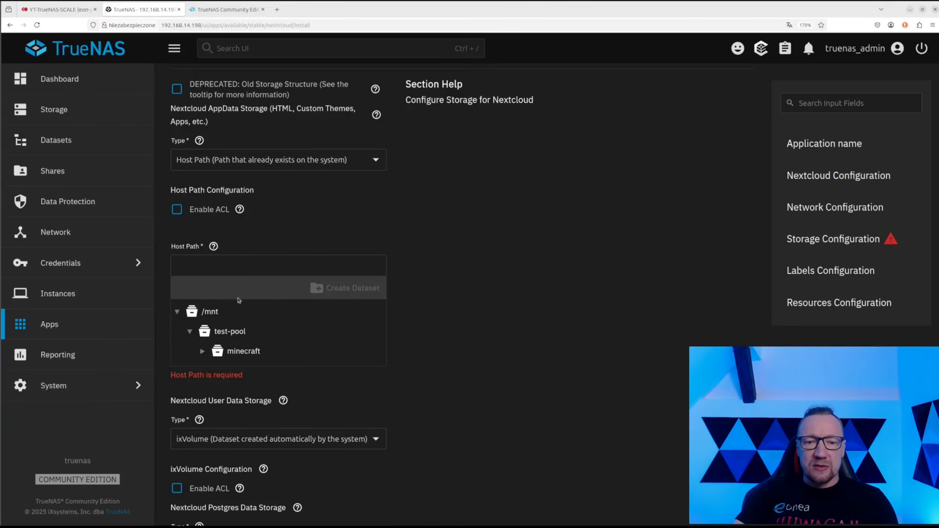
left_click(237, 333)
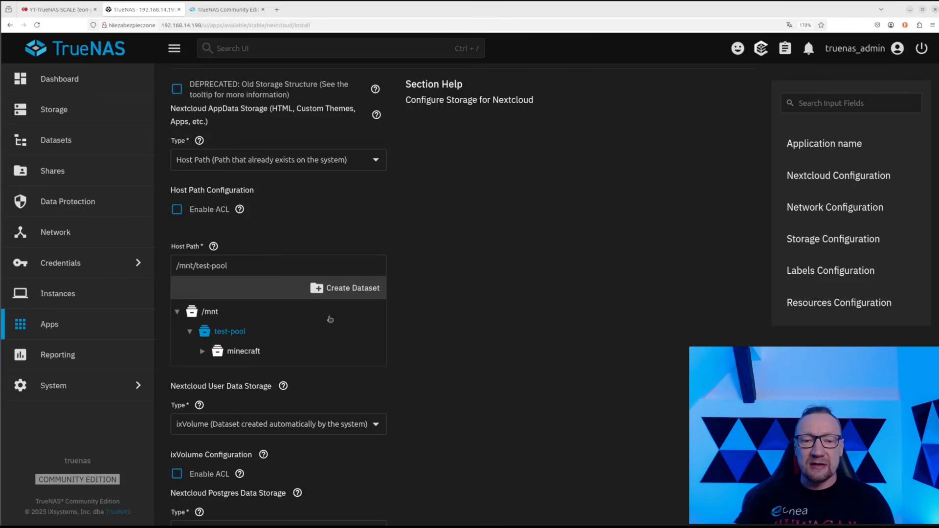
Create a dataset named nextcloud under test-pool
left_click(347, 292)
type("n")
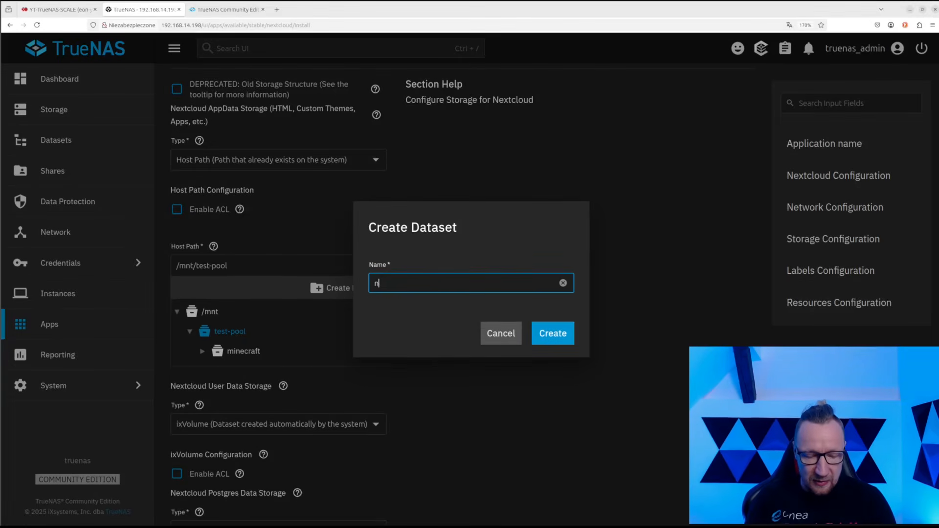
type("extcloud")
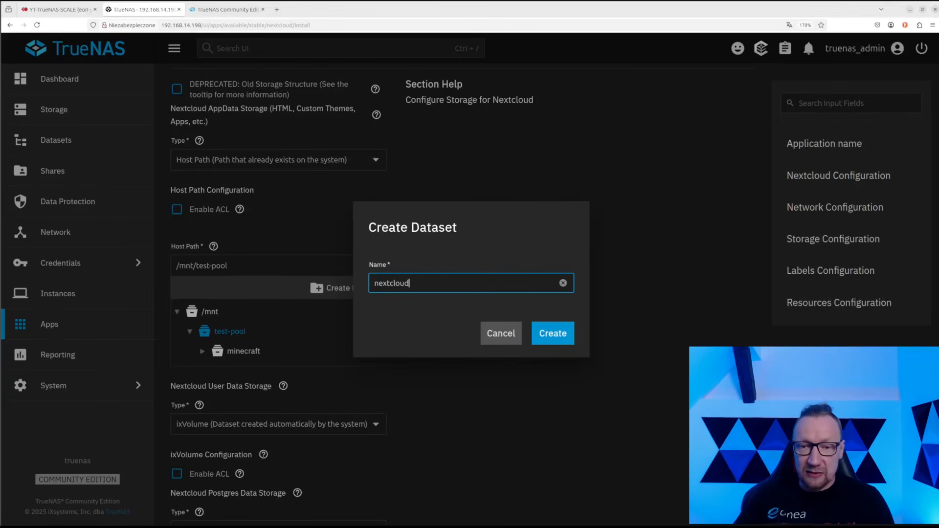
left_click(556, 338)
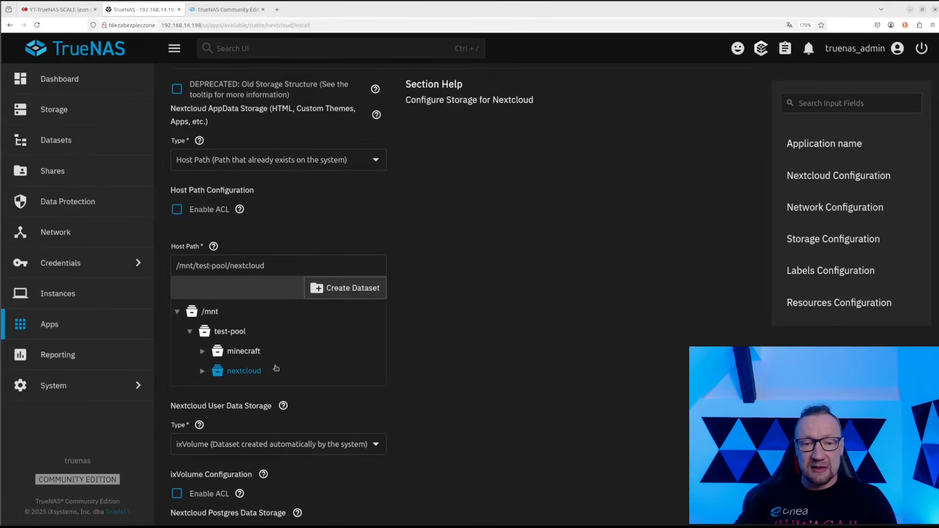
Create a web-data dataset inside nextcloud as the AppData host path
left_click(250, 370)
left_click(252, 371)
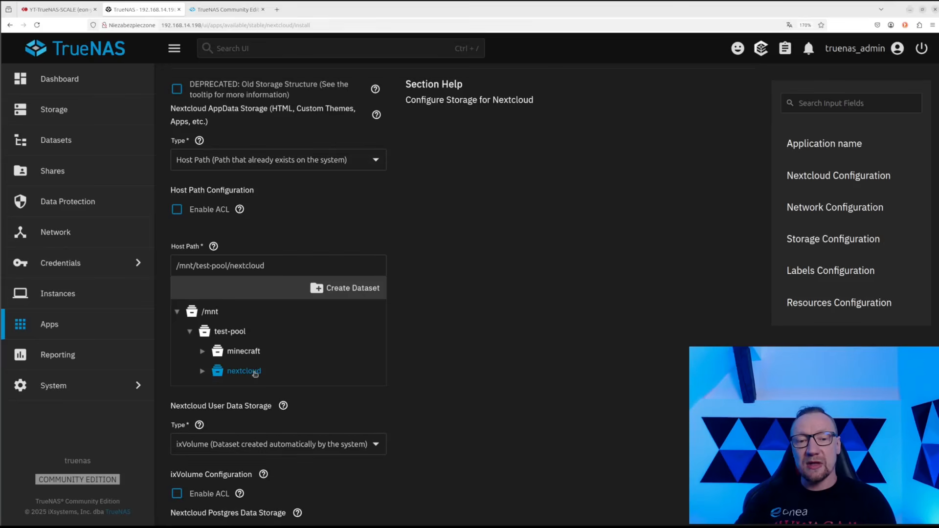
left_click(359, 289)
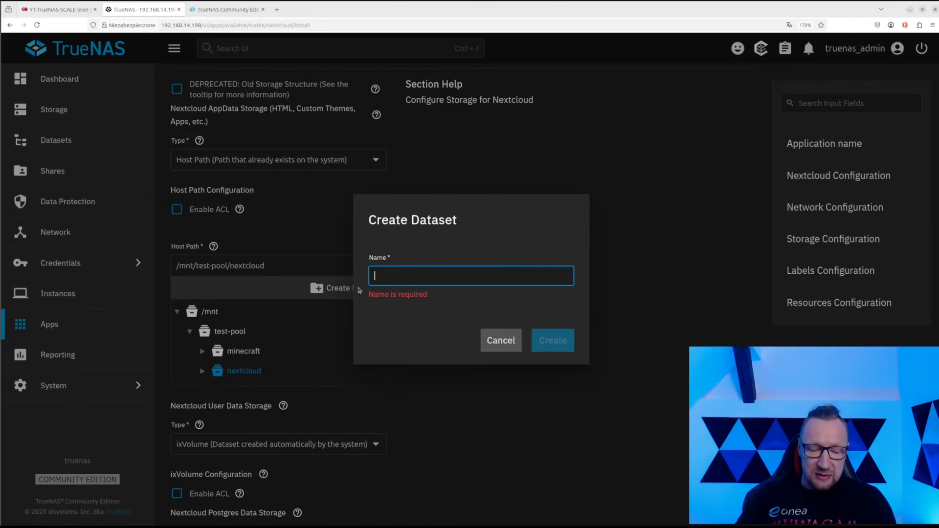
type("we")
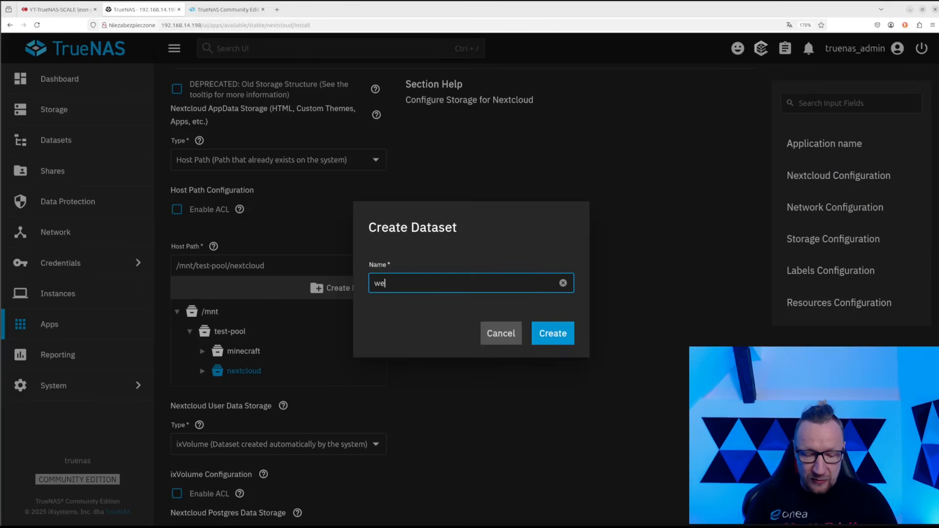
type("b-data")
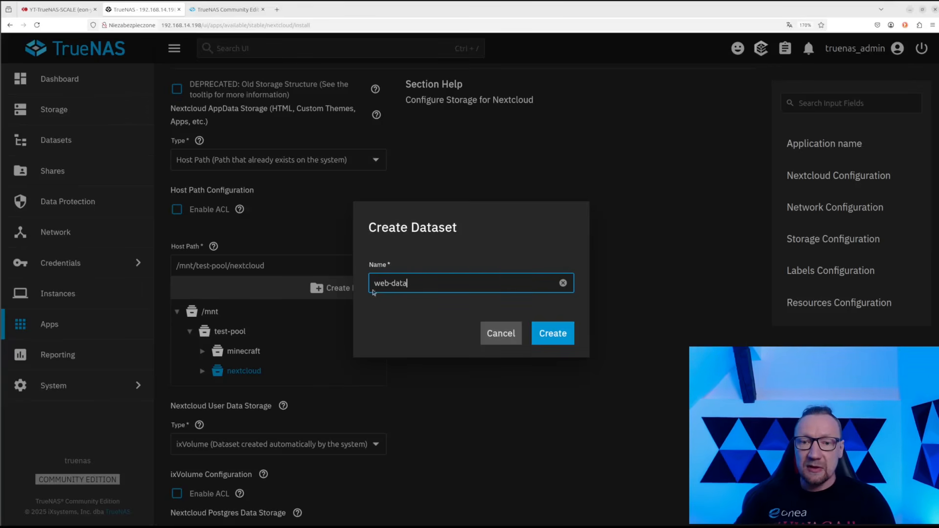
left_click(549, 332)
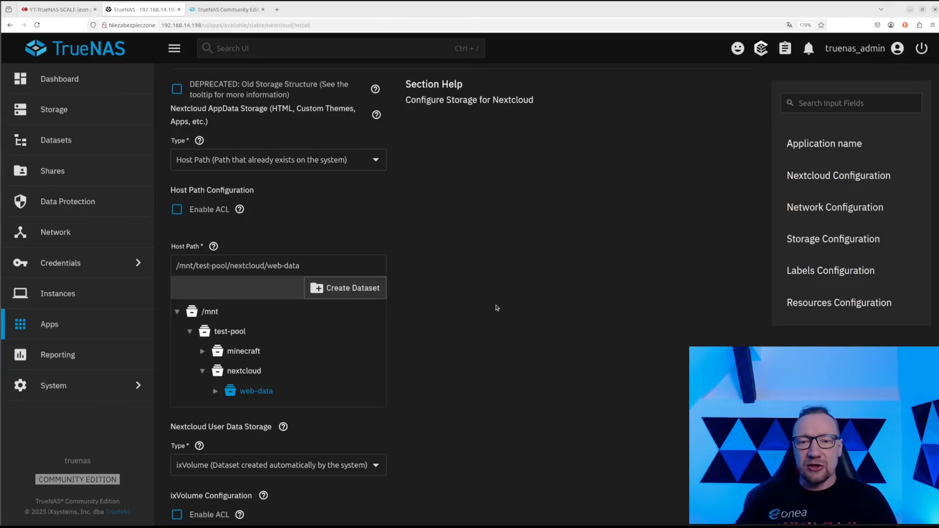
scroll(497, 307, "down", 3)
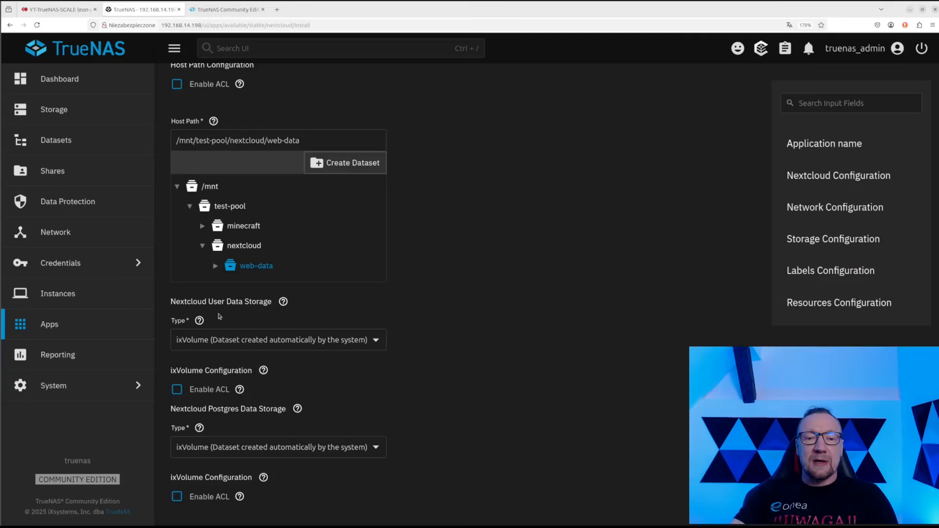
Switch User Data storage to Host Path and browse /mnt/test-pool to the nextcloud dataset
left_click(230, 340)
left_click(268, 374)
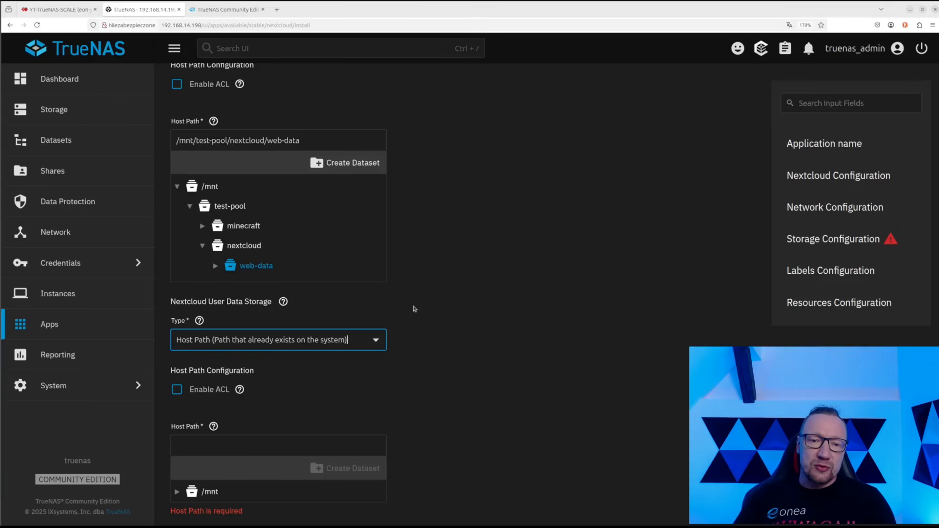
left_click(248, 340)
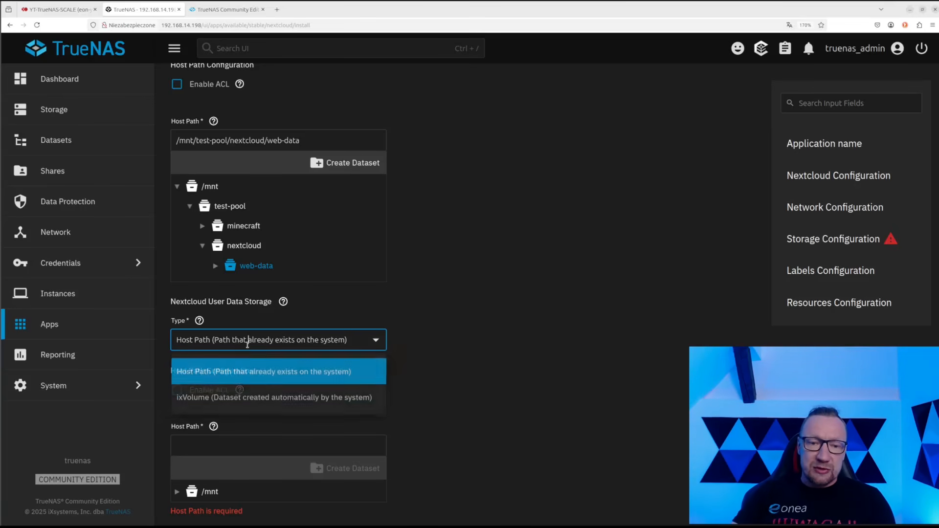
left_click(227, 372)
scroll(183, 378, "down", 3)
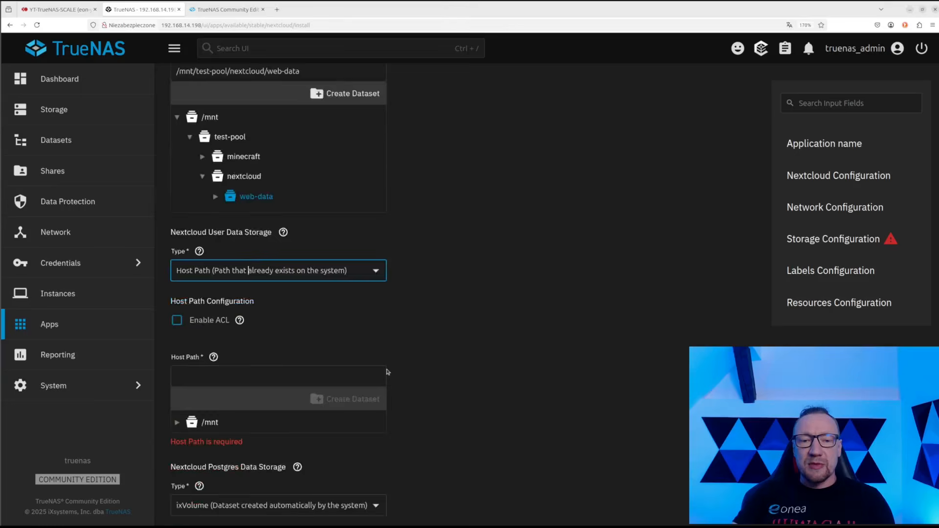
left_click(177, 366)
left_click(190, 386)
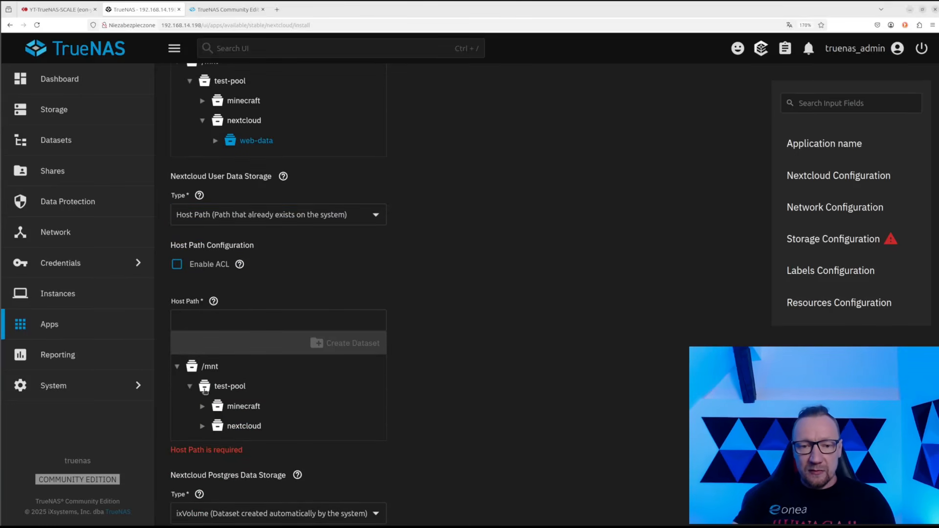
left_click(215, 425)
Create a user-data dataset inside nextcloud as the User Data host path
scroll(218, 361, "down", 3)
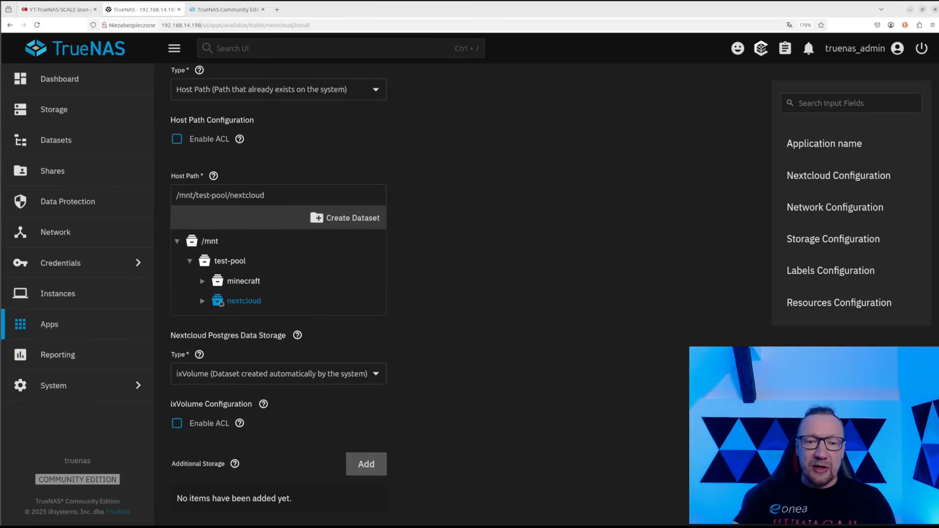
left_click(224, 303)
left_click(247, 304)
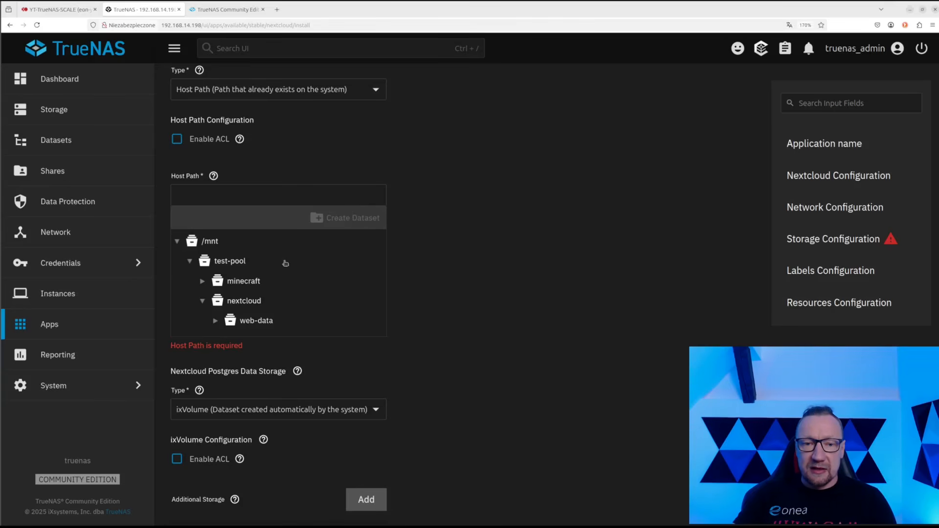
left_click(247, 300)
left_click(341, 215)
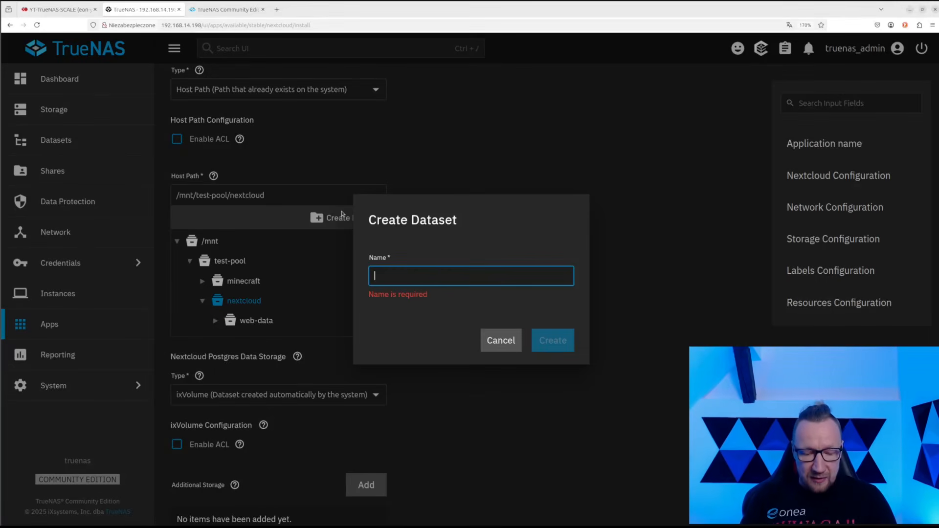
type("us")
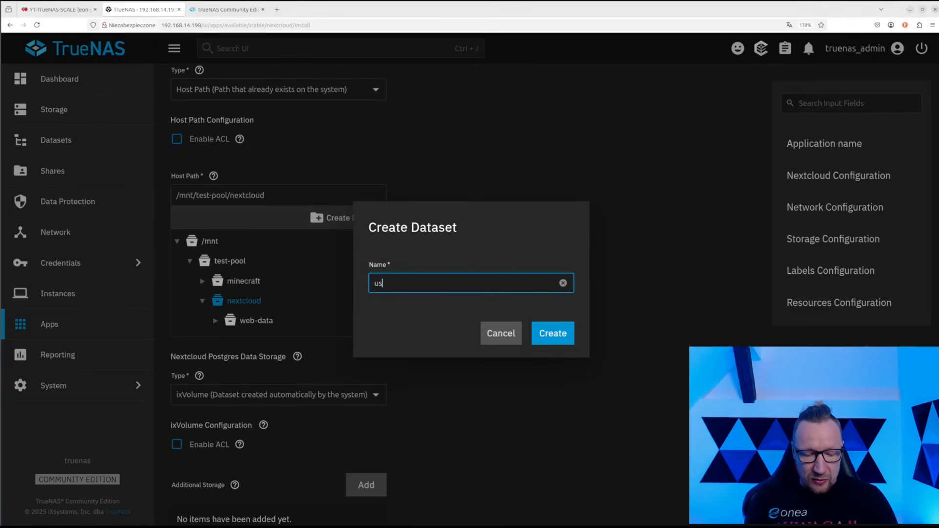
type("er-data")
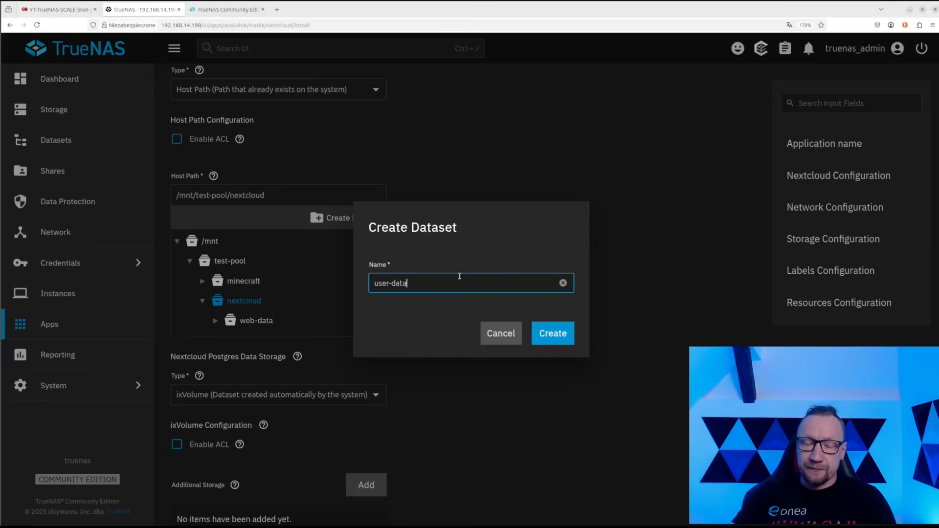
left_click(561, 330)
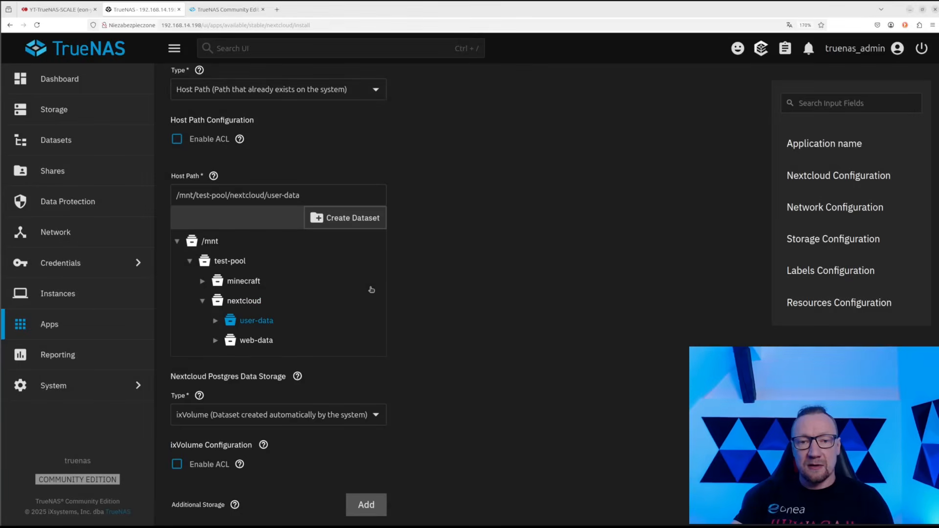
scroll(391, 305, "down", 2)
scroll(355, 332, "down", 2)
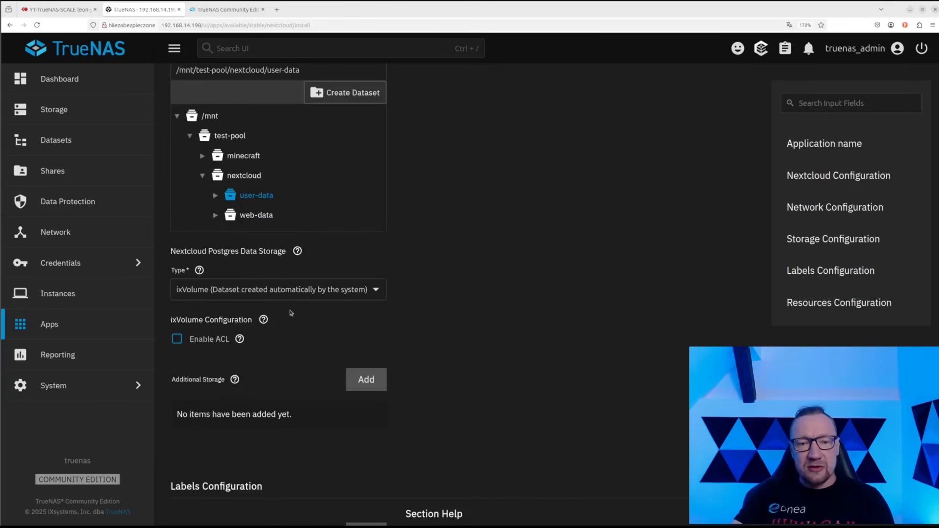
left_click(274, 289)
Set Postgres Data storage to Host Path and select /mnt/test-pool/nextcloud
left_click(279, 324)
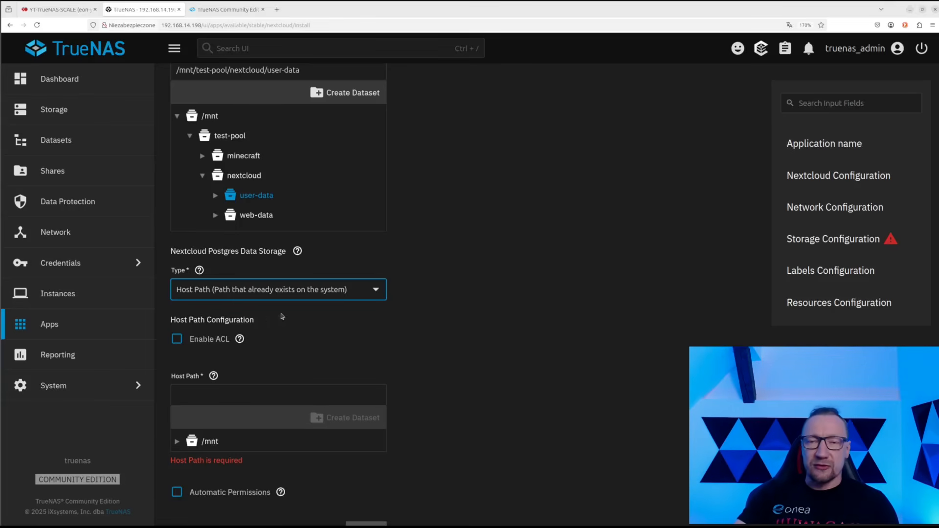
scroll(295, 349, "down", 1)
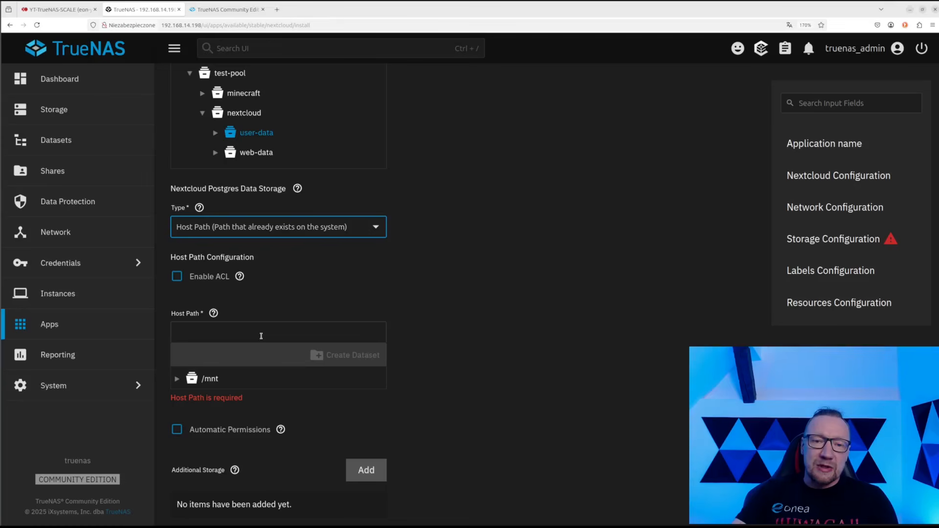
scroll(264, 290, "down", 1)
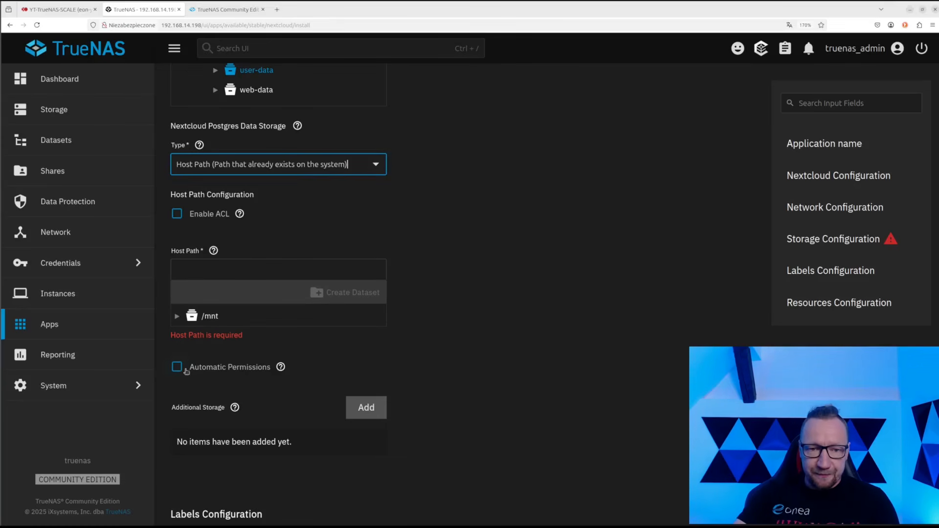
left_click(176, 320)
left_click(189, 336)
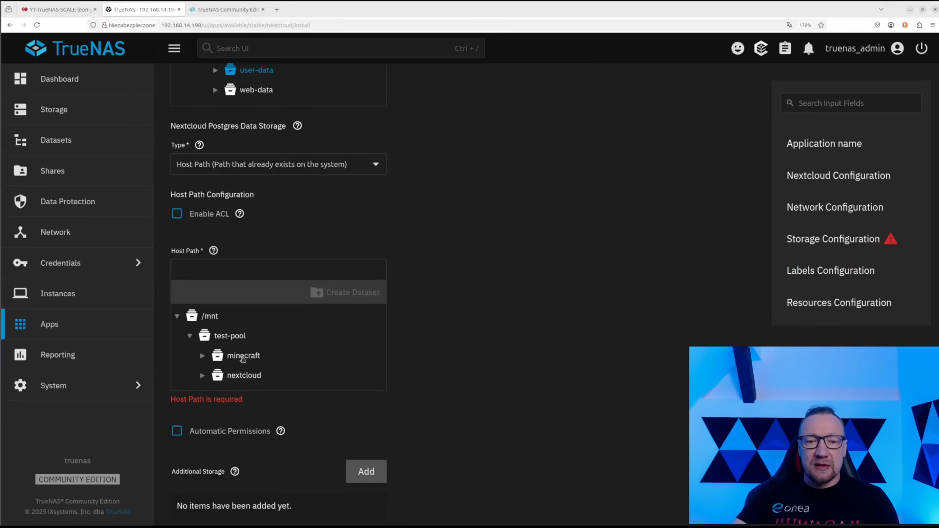
left_click(202, 377)
left_click(245, 376)
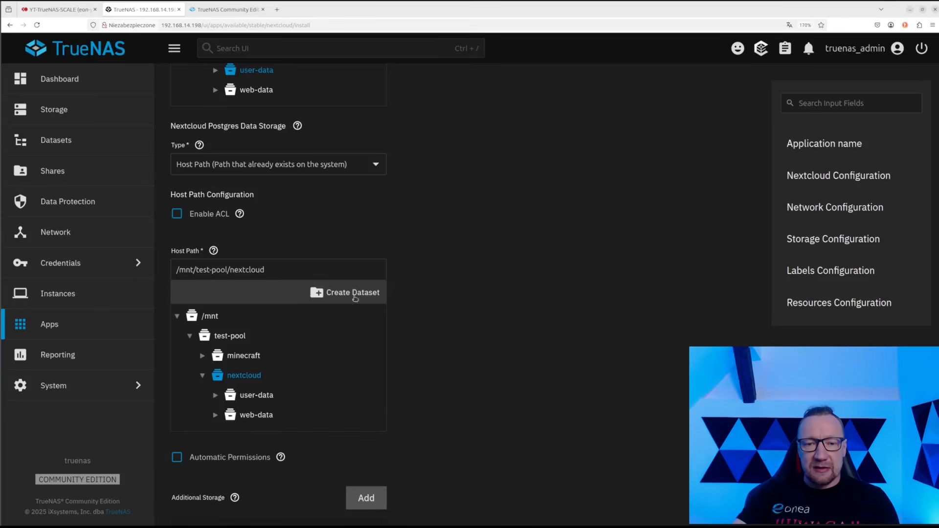
Create a db dataset under nextcloud for Postgres and enable Automatic Permissions
left_click(345, 293)
type("db")
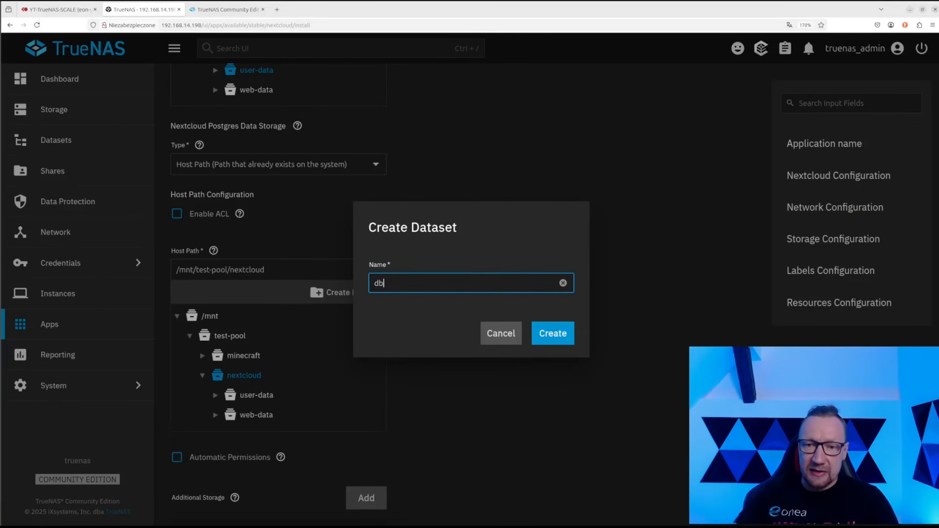
left_click(554, 336)
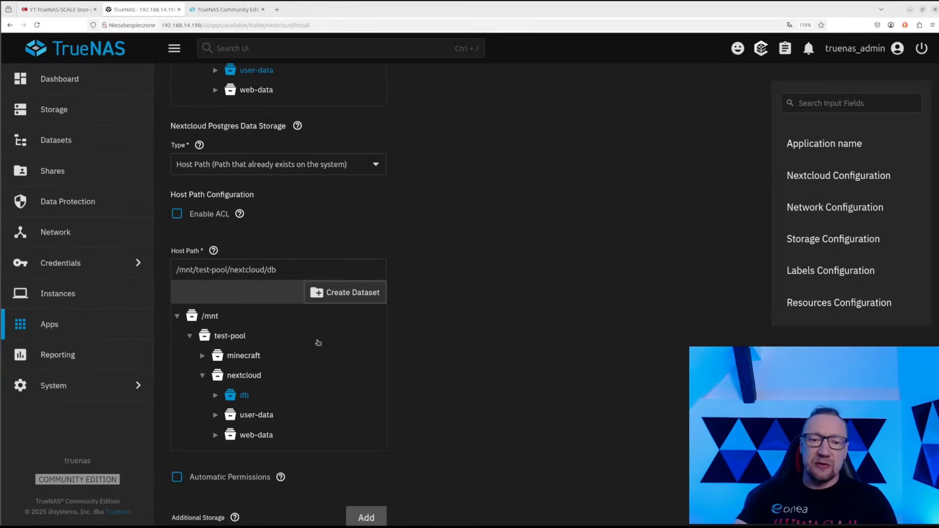
left_click(176, 477)
scroll(460, 378, "down", 4)
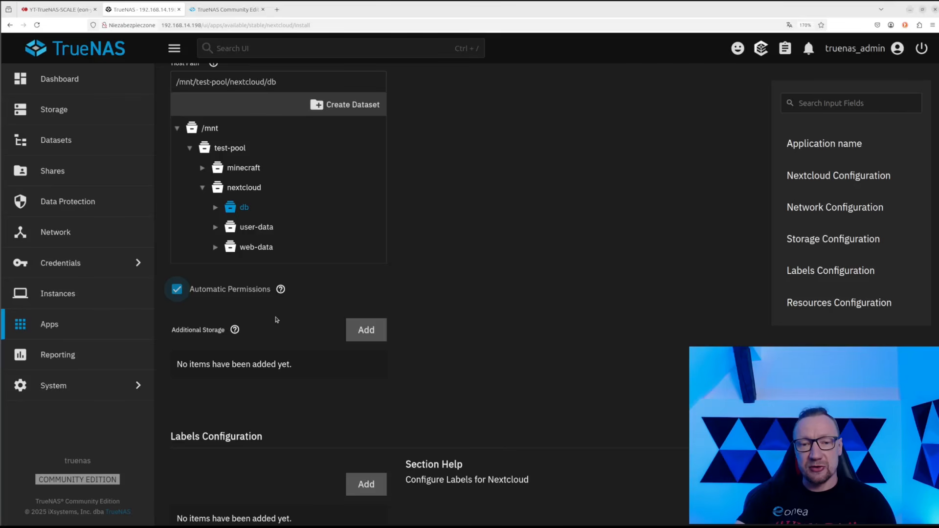
scroll(276, 378, "down", 1)
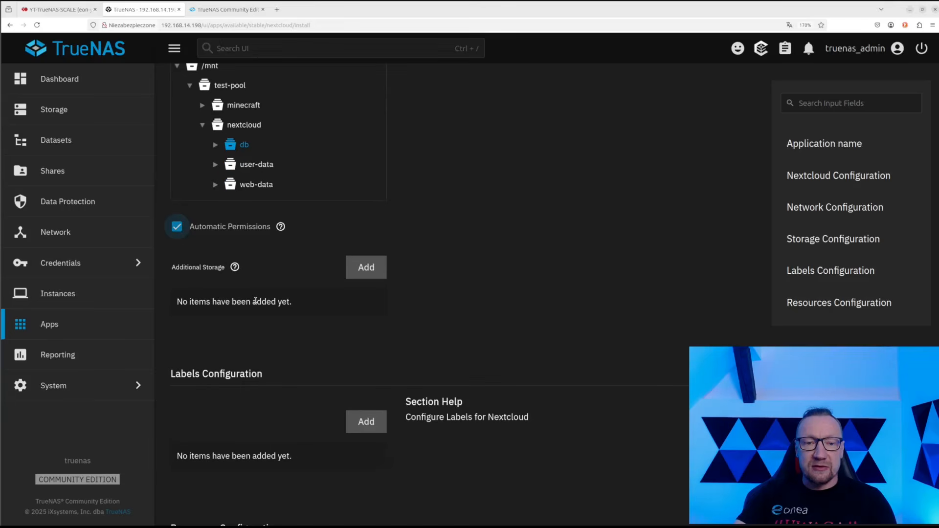
scroll(259, 308, "down", 5)
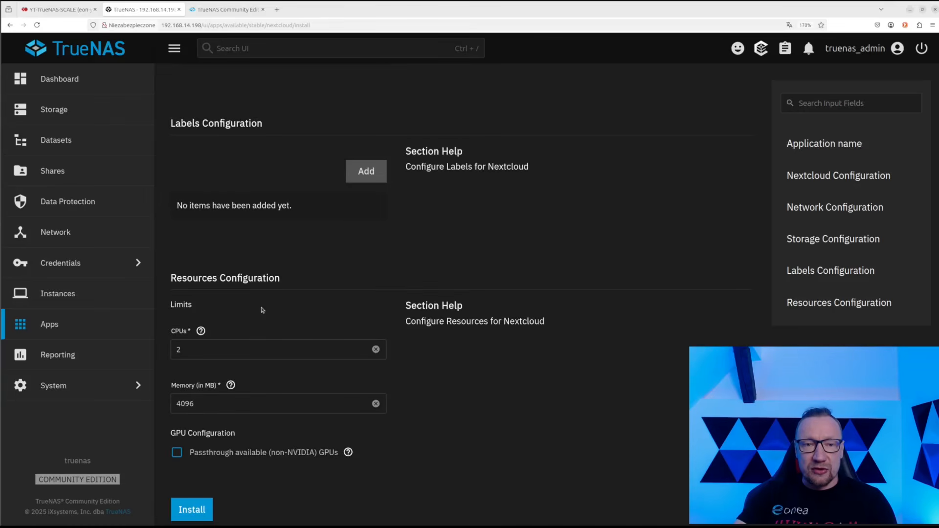
scroll(262, 310, "up", 1)
scroll(263, 310, "up", 1)
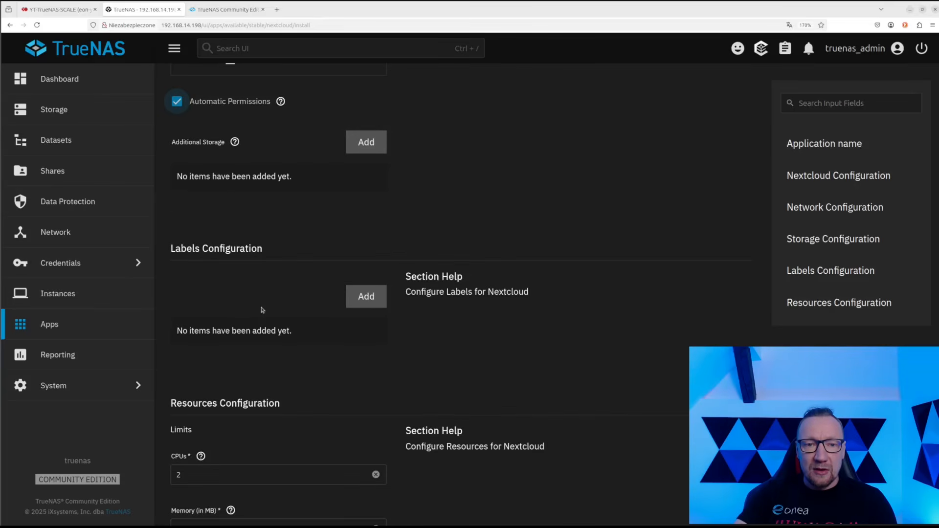
scroll(262, 309, "up", 15)
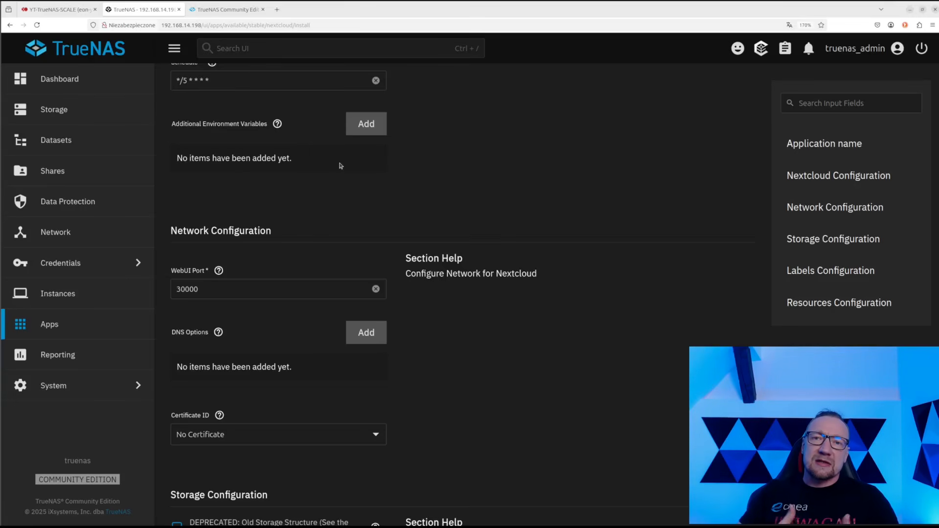
left_click(367, 122)
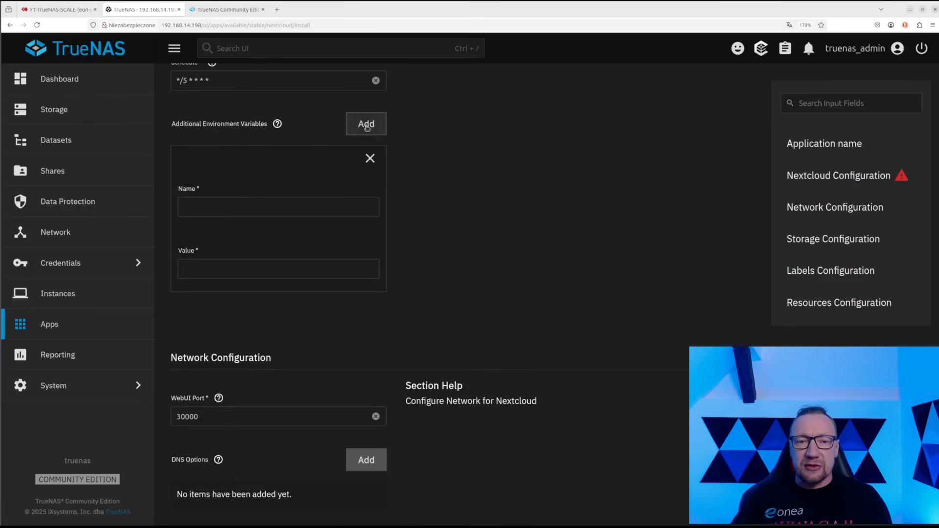
left_click(218, 208)
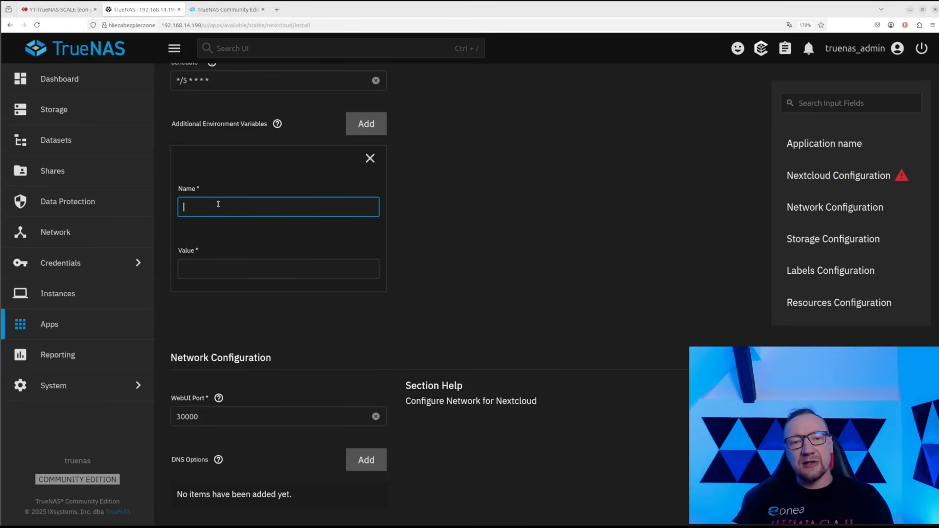
left_click(226, 267)
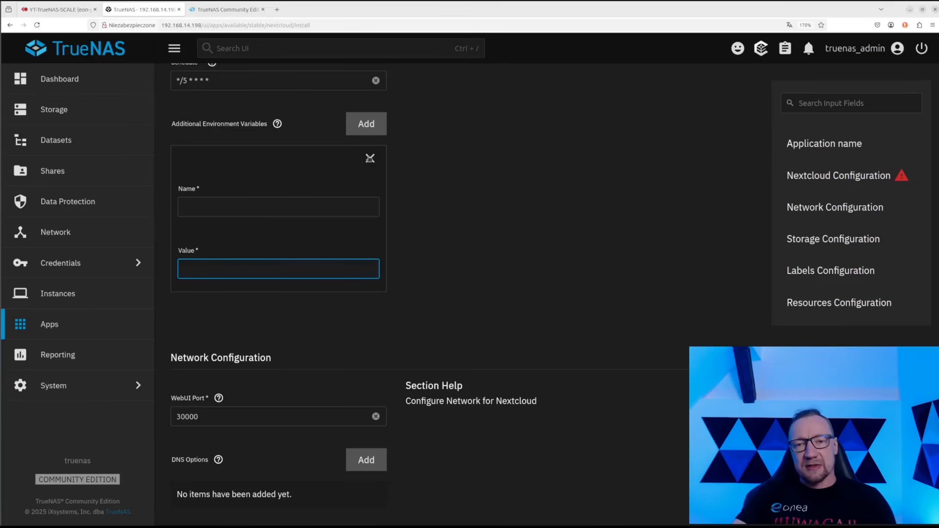
left_click(369, 158)
scroll(289, 293, "down", 5)
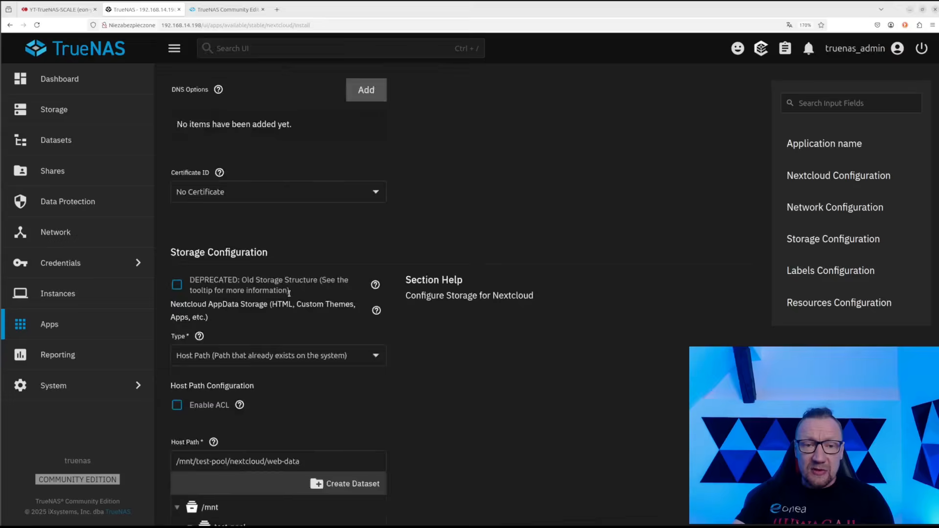
scroll(289, 293, "down", 12)
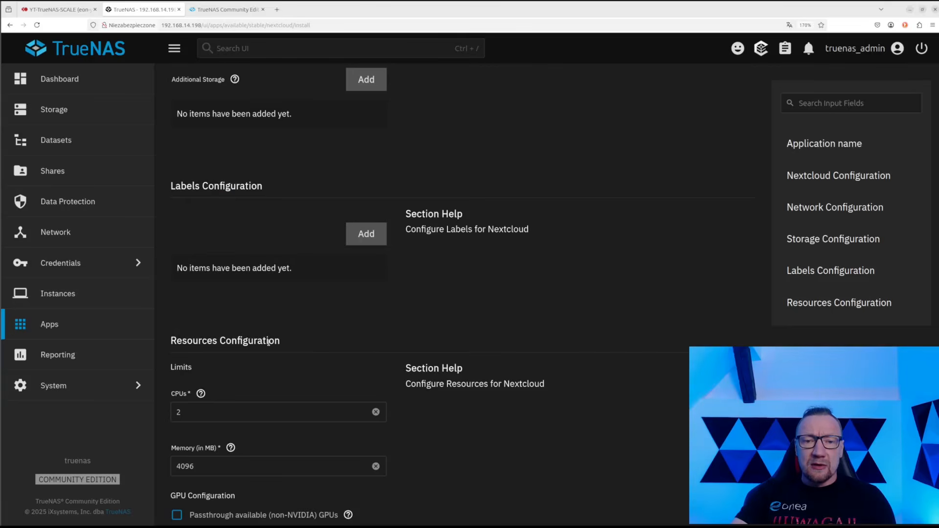
scroll(268, 340, "down", 3)
scroll(268, 342, "up", 5)
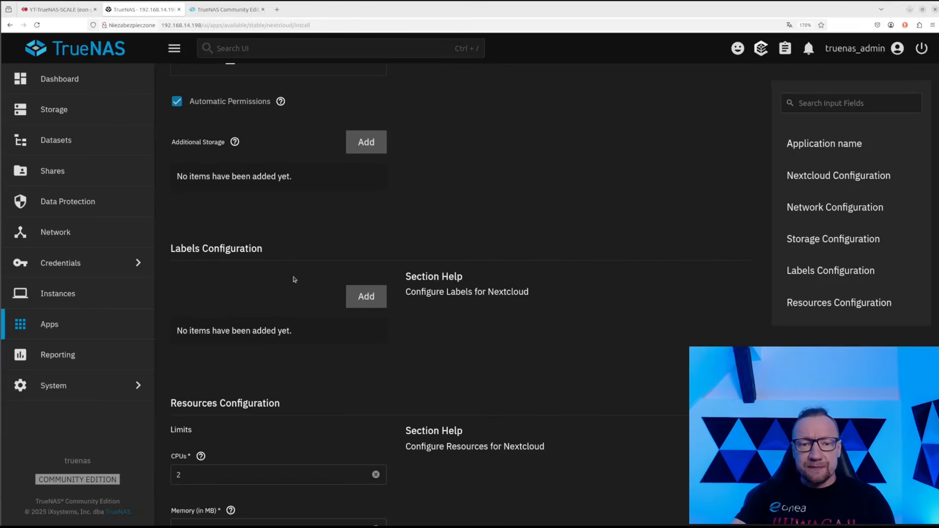
scroll(294, 279, "down", 3)
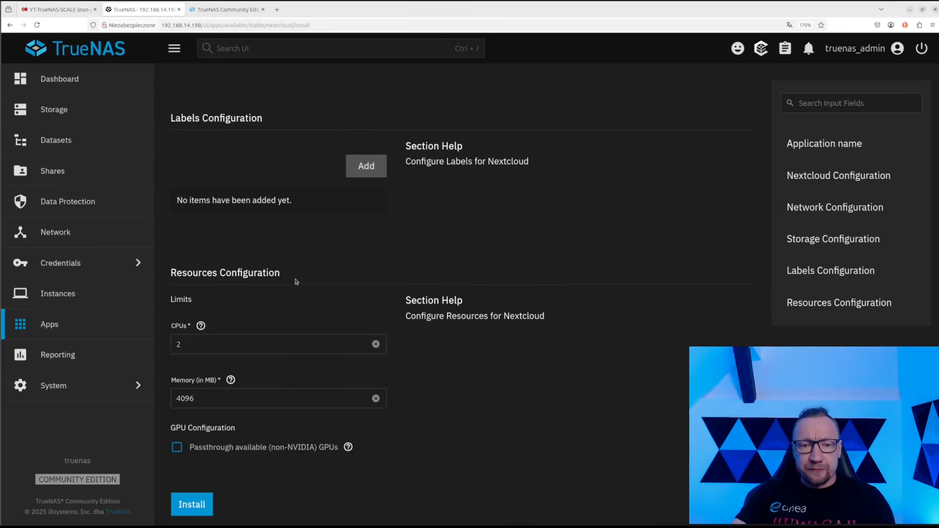
double_click(188, 351)
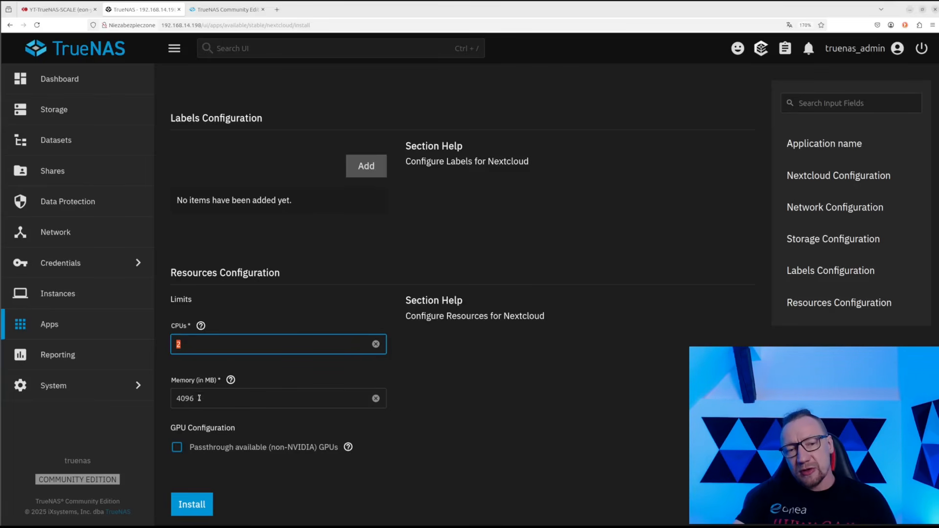
left_click(258, 369)
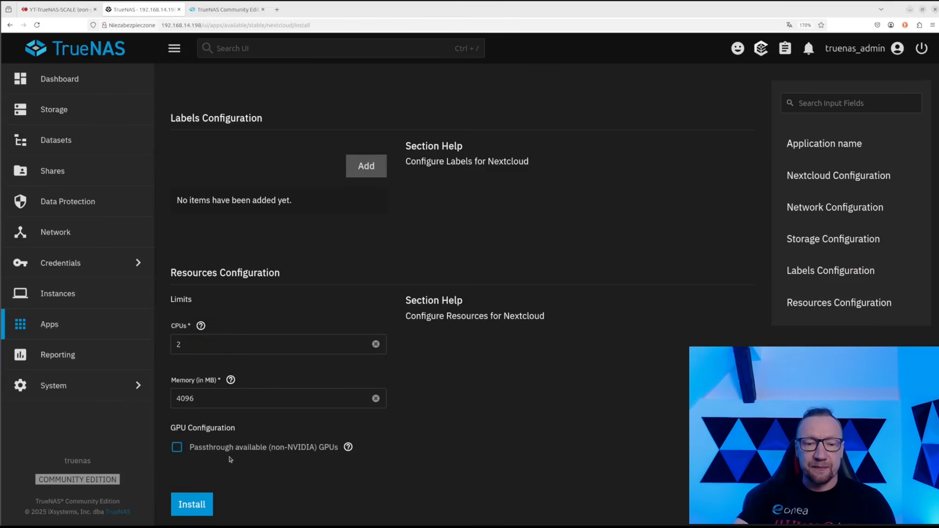
left_click(193, 508)
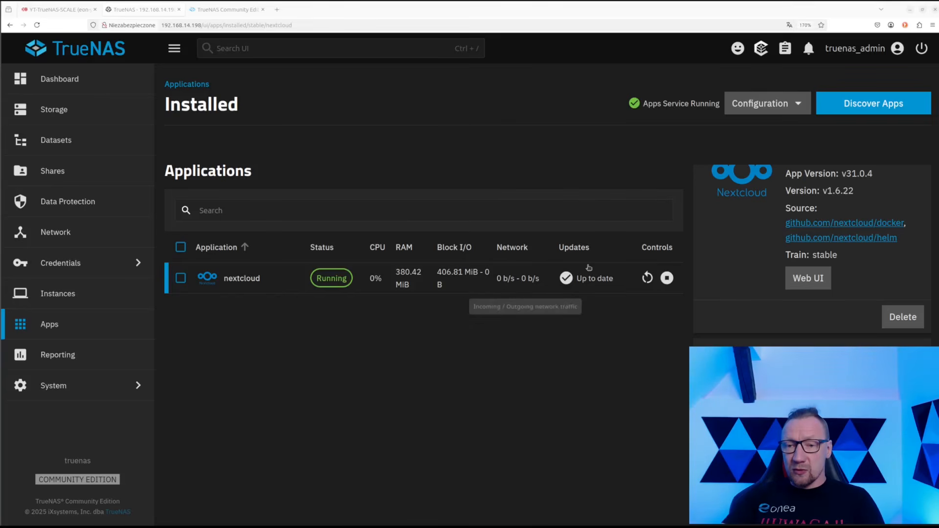
Select the installed nextcloud app row and view Bulk Actions without applying any
left_click(181, 279)
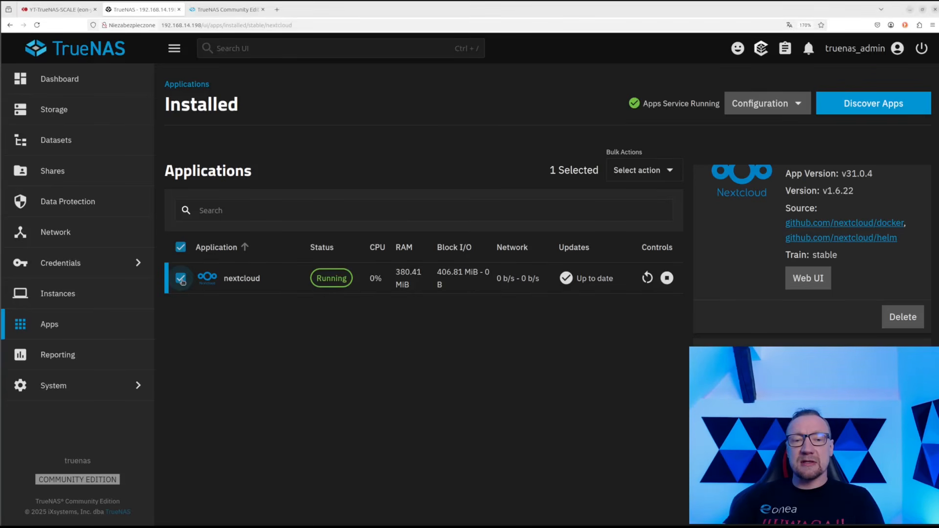
left_click(644, 177)
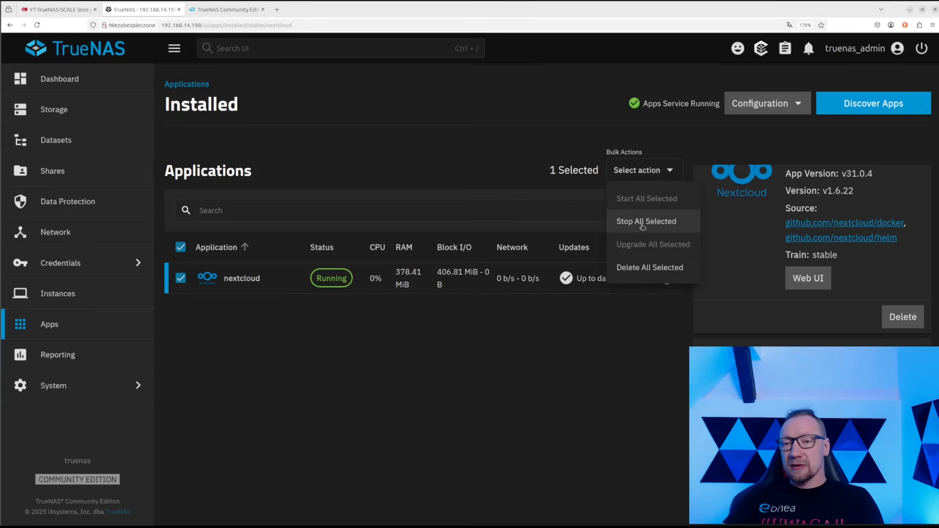
left_click(558, 319)
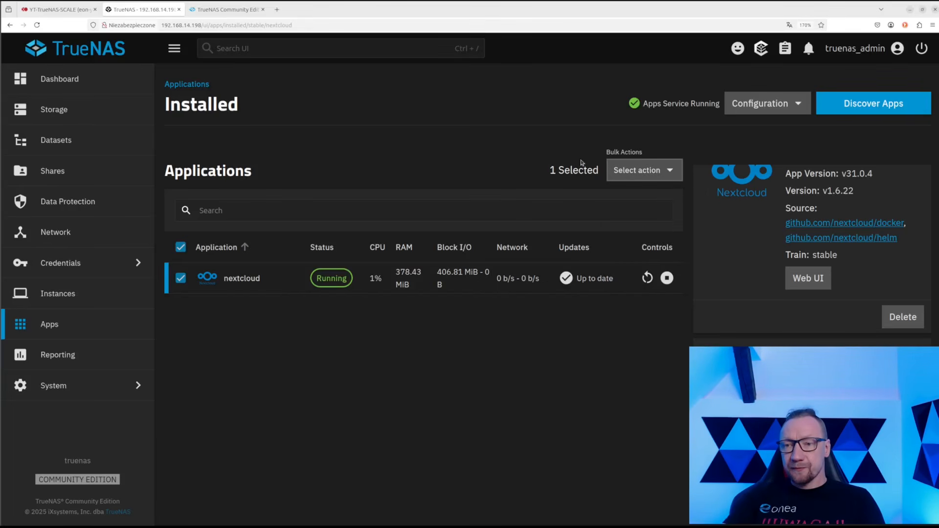
scroll(741, 227, "up", 2)
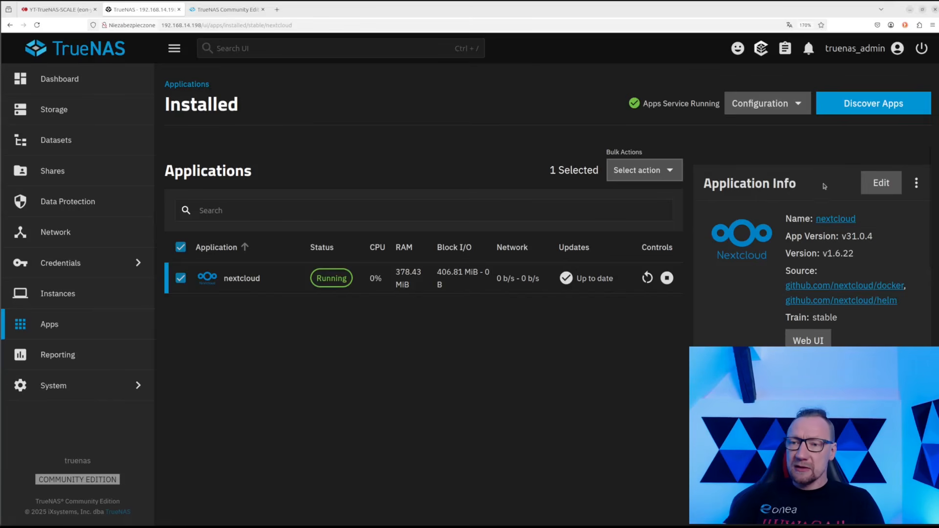
Apply Nextcloud's Edit form with Update, then open its Web UI on port 30000
left_click(880, 182)
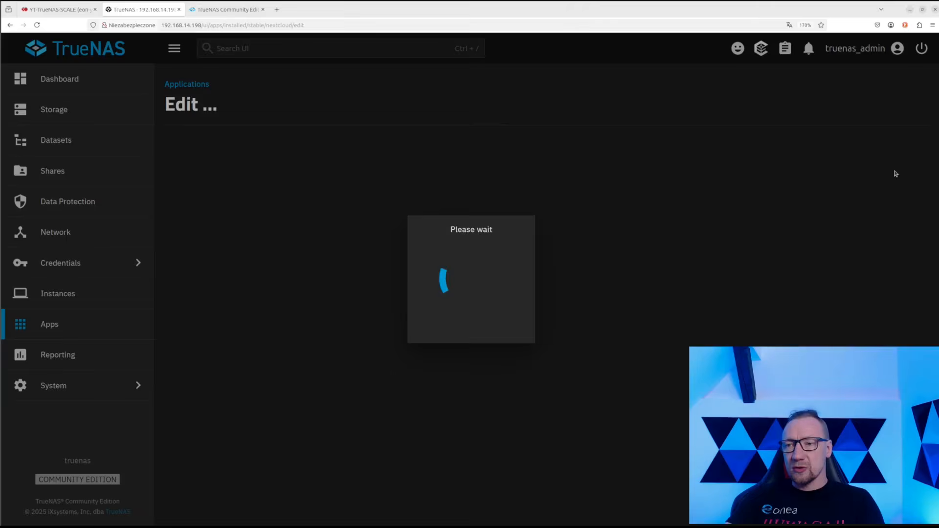
scroll(251, 239, "down", 10)
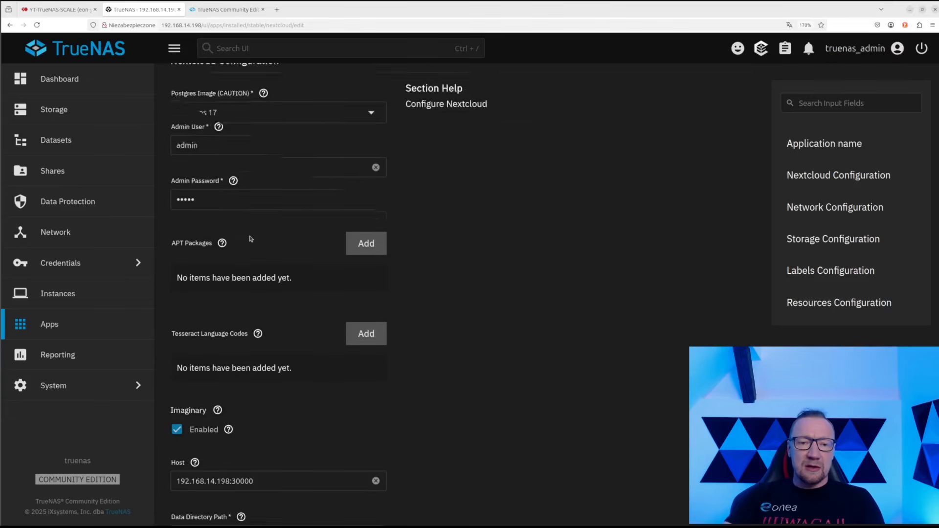
scroll(250, 238, "down", 15)
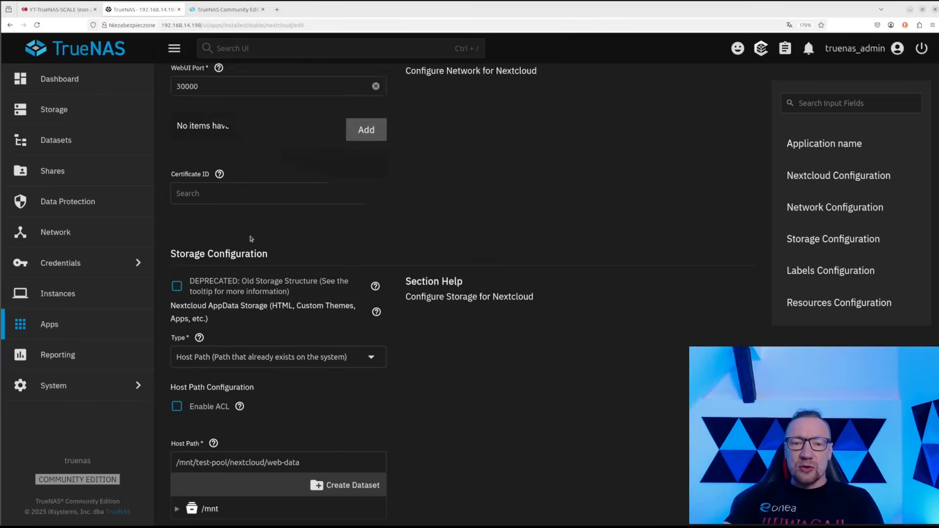
scroll(286, 286, "down", 5)
scroll(287, 290, "up", 10)
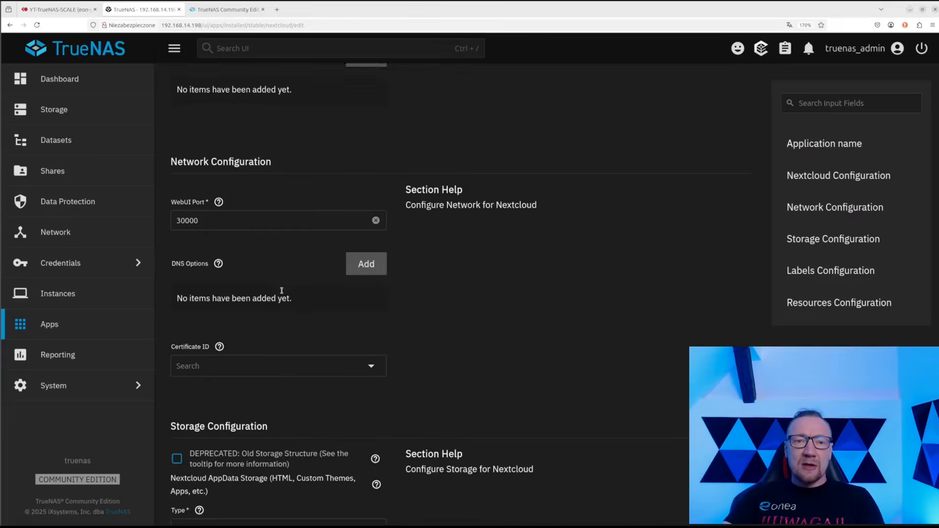
scroll(281, 292, "down", 10)
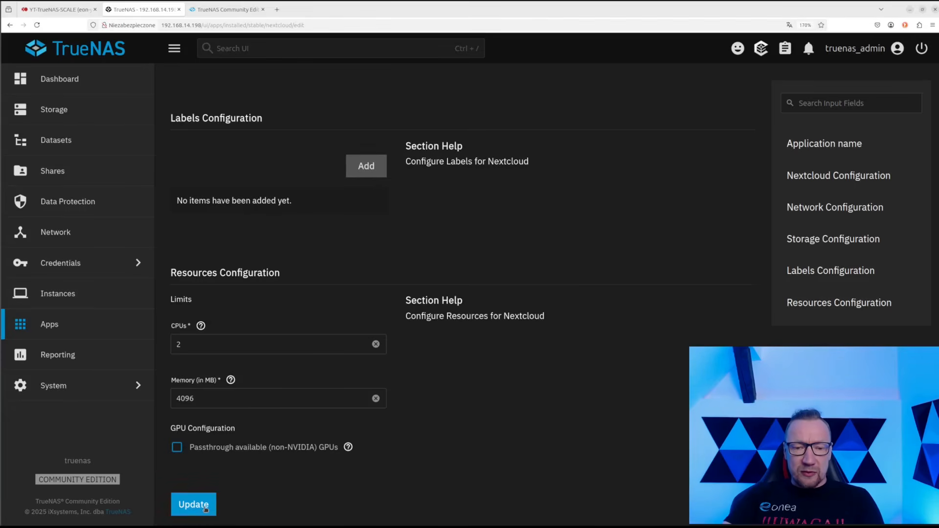
left_click(204, 509)
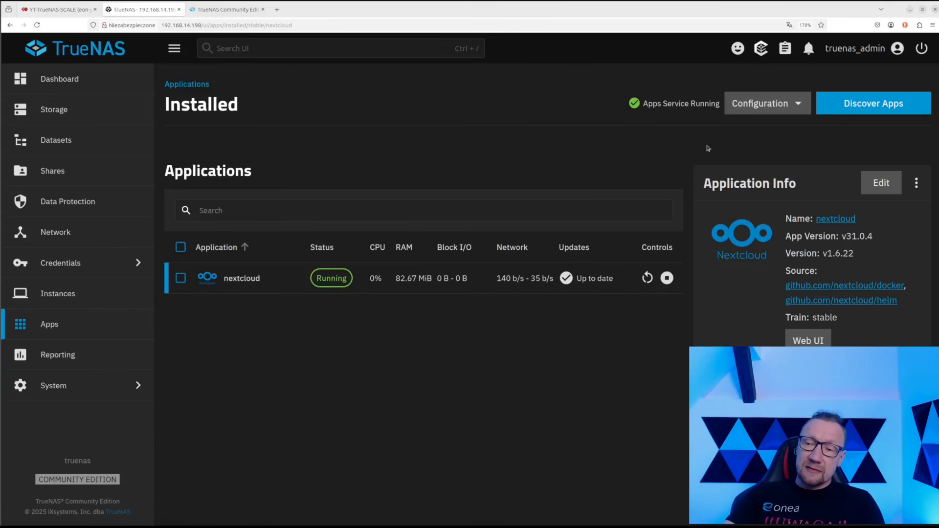
scroll(795, 272, "down", 3)
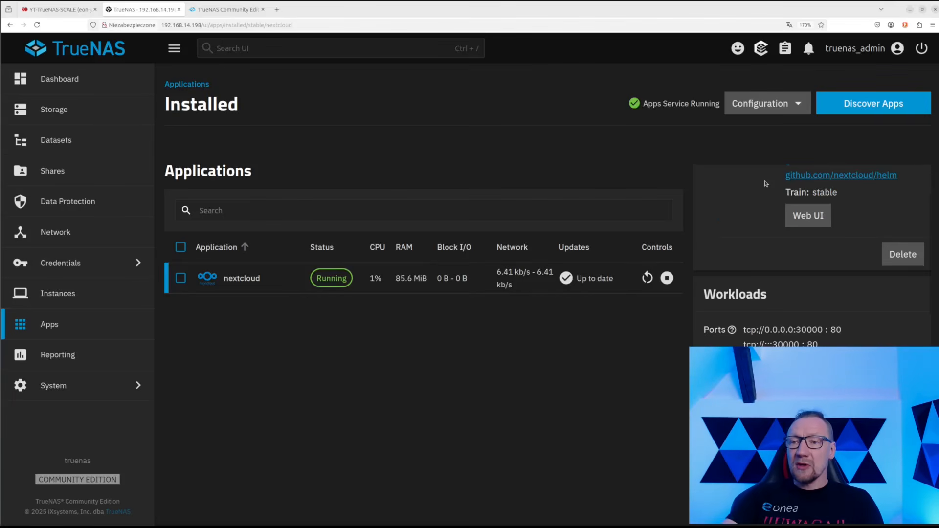
left_click(807, 217)
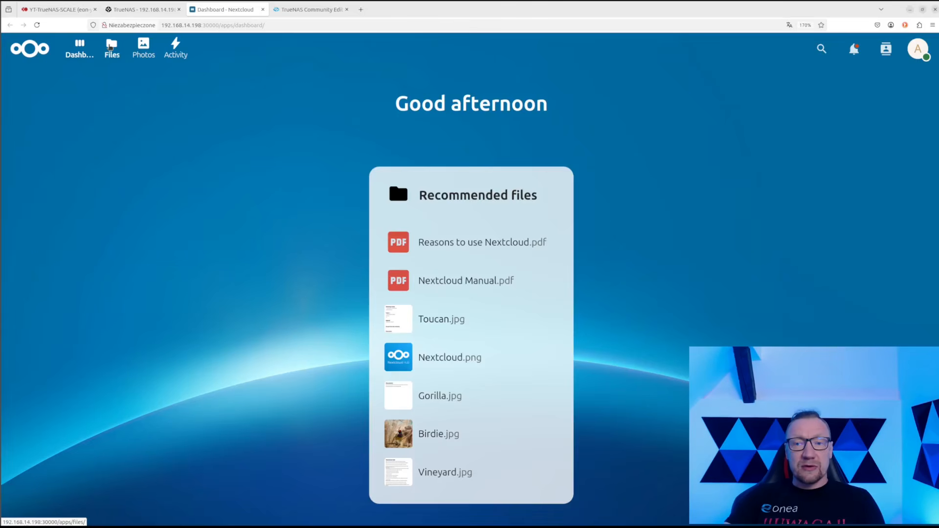
Browse the default files in Nextcloud's Files list
left_click(110, 47)
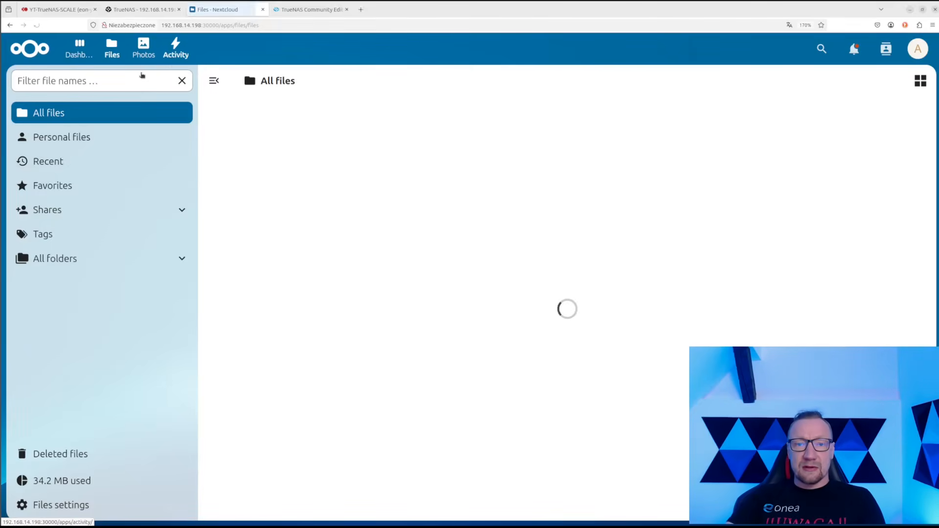
scroll(416, 323, "down", 3)
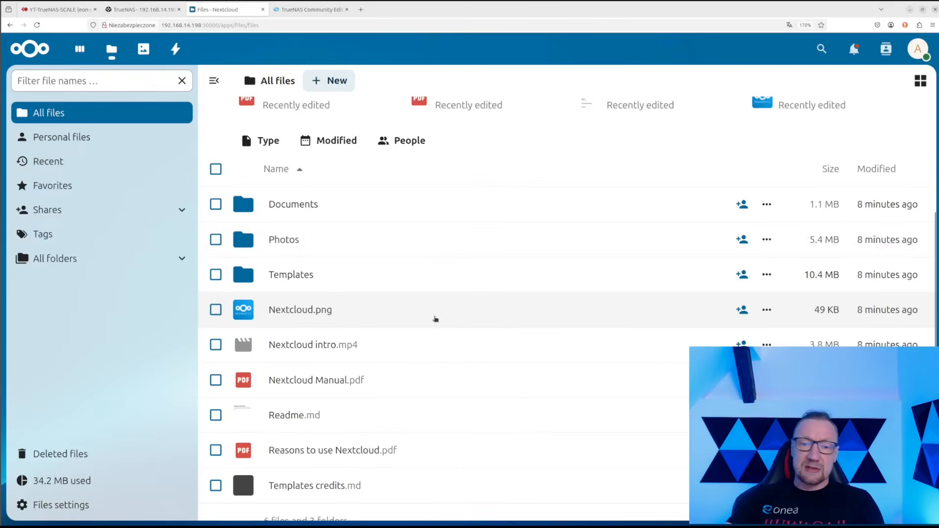
scroll(497, 387, "down", 1)
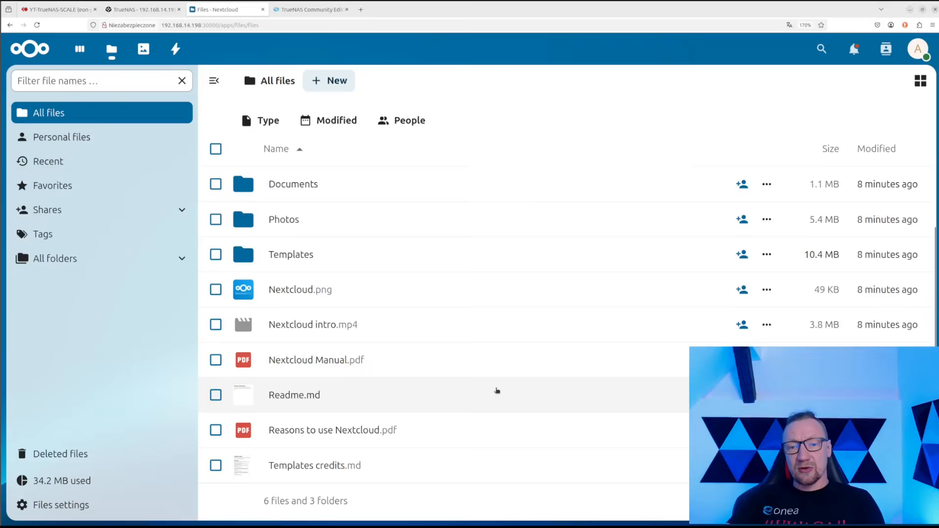
scroll(496, 392, "up", 4)
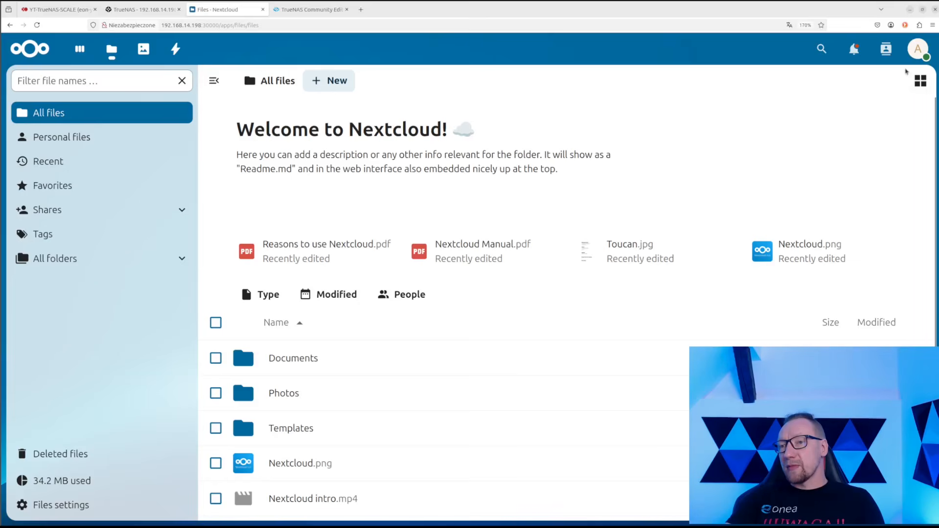
Go to Nextcloud's Apps management and show the App bundles list
left_click(921, 48)
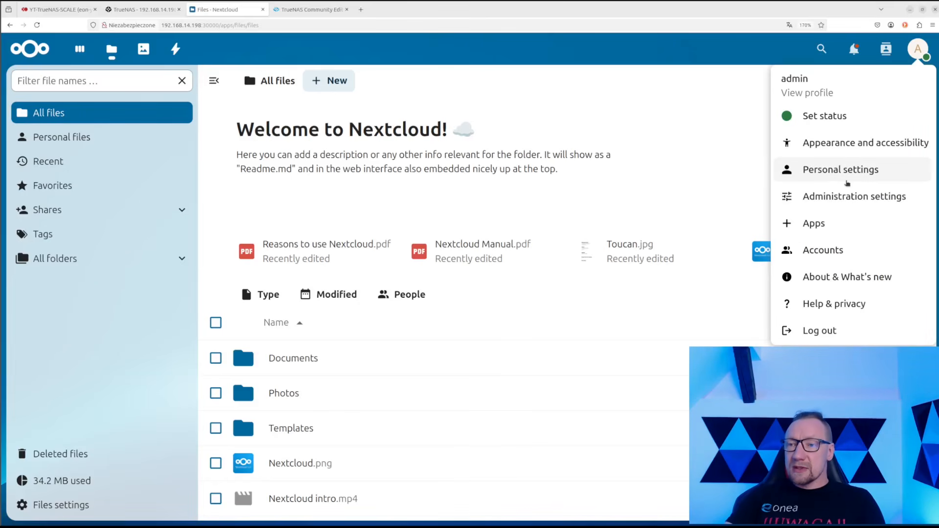
left_click(836, 224)
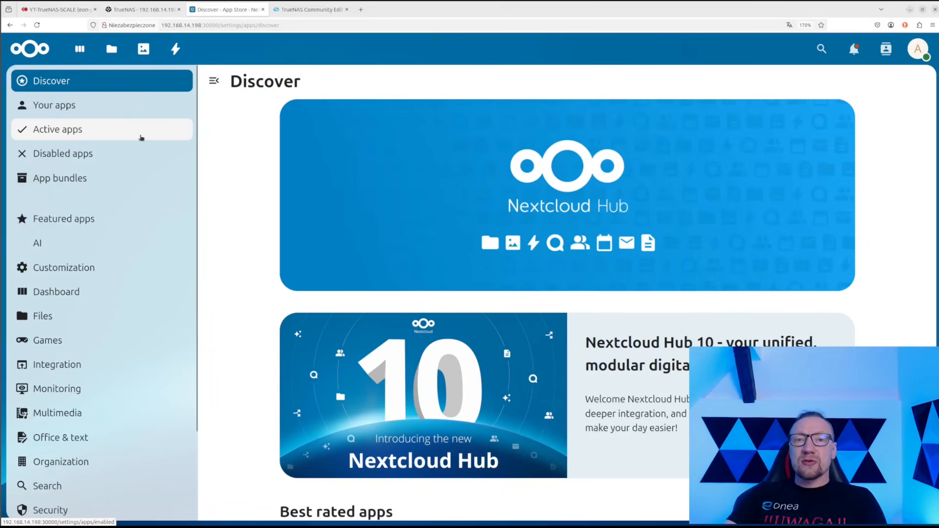
left_click(76, 180)
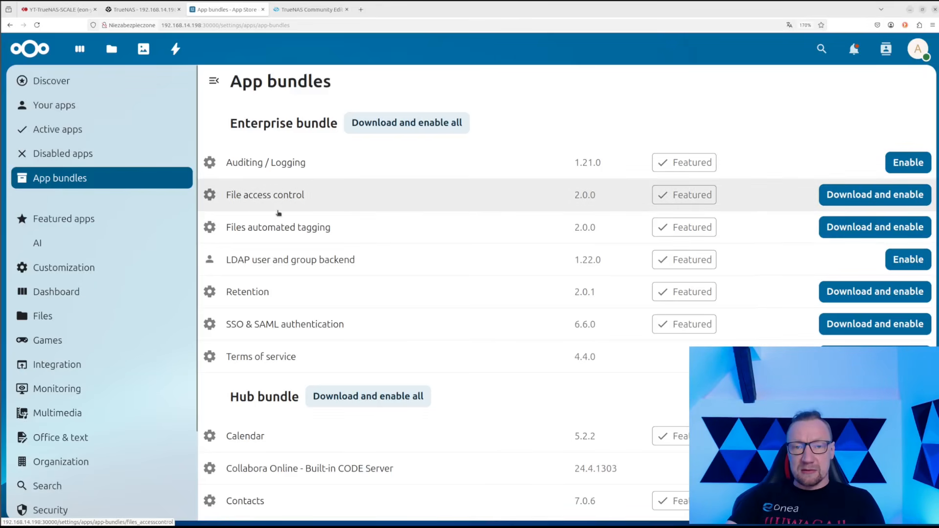
Download and enable all Hub bundle apps, confirming with the admin password
scroll(306, 261, "down", 3)
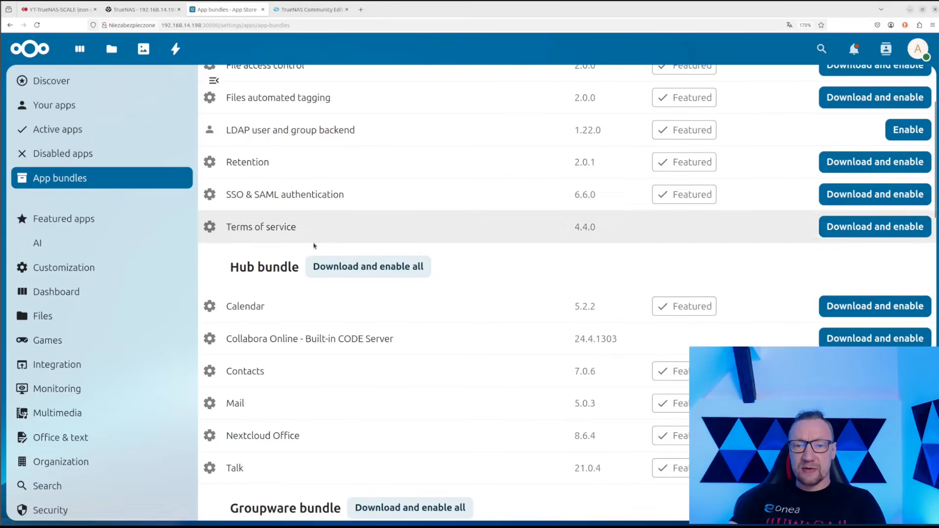
left_click_drag(220, 272, 309, 272)
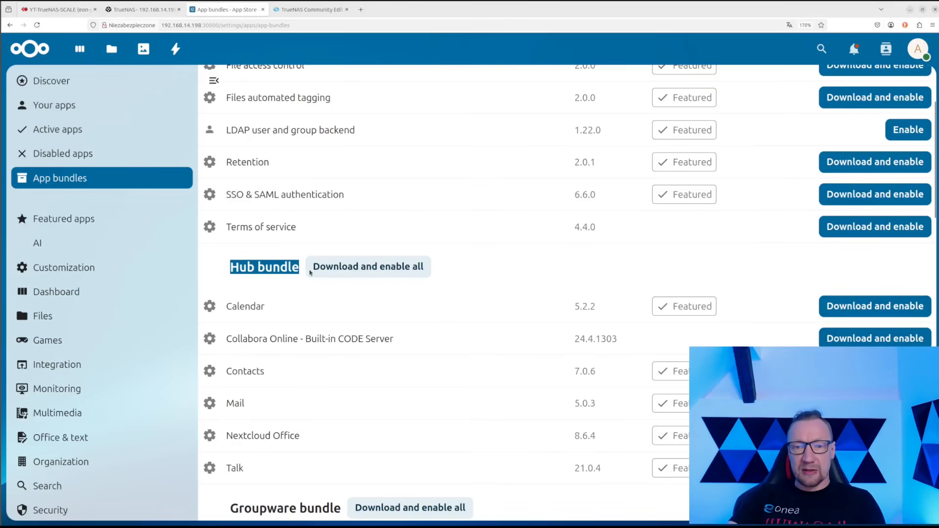
left_click(377, 270)
left_click(551, 323)
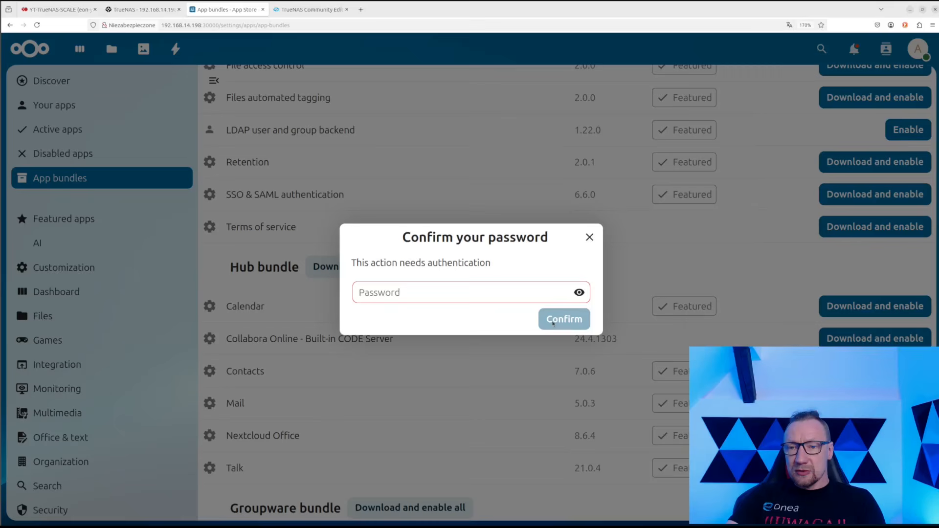
left_click(589, 239)
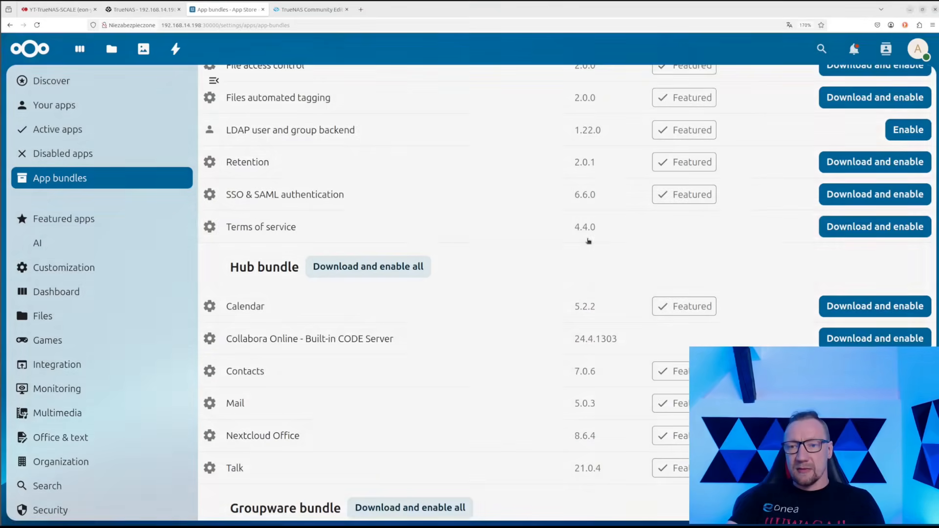
left_click(367, 275)
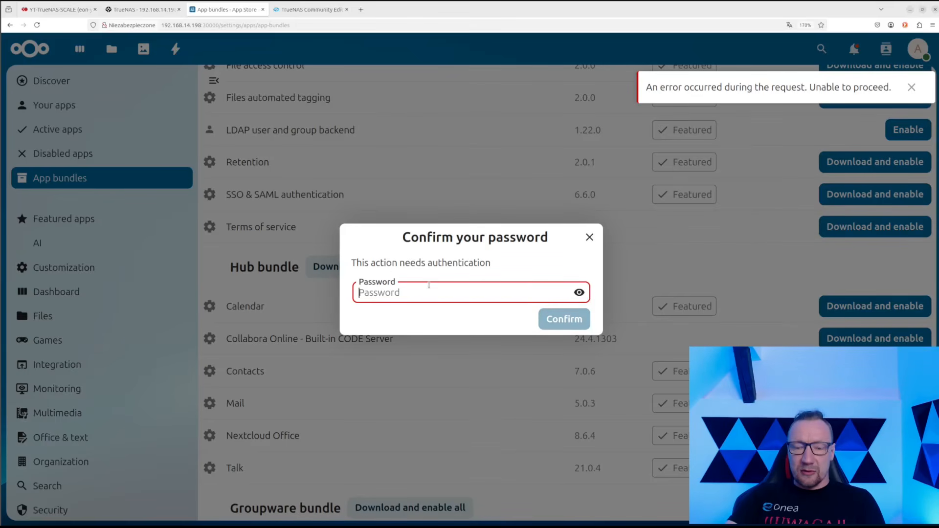
type("*****")
key("Return")
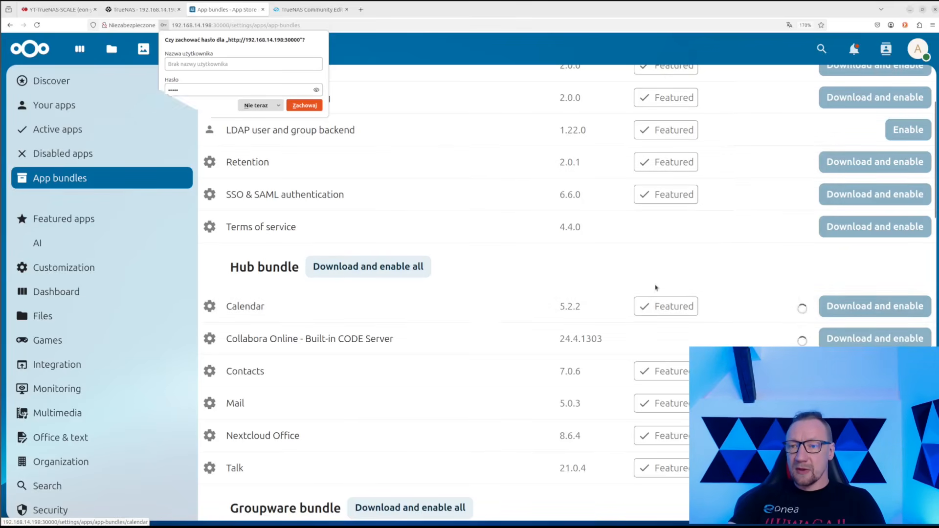
scroll(563, 352, "down", 3)
Decline Firefox's offer to save the password with Nie teraz
scroll(554, 333, "up", 2)
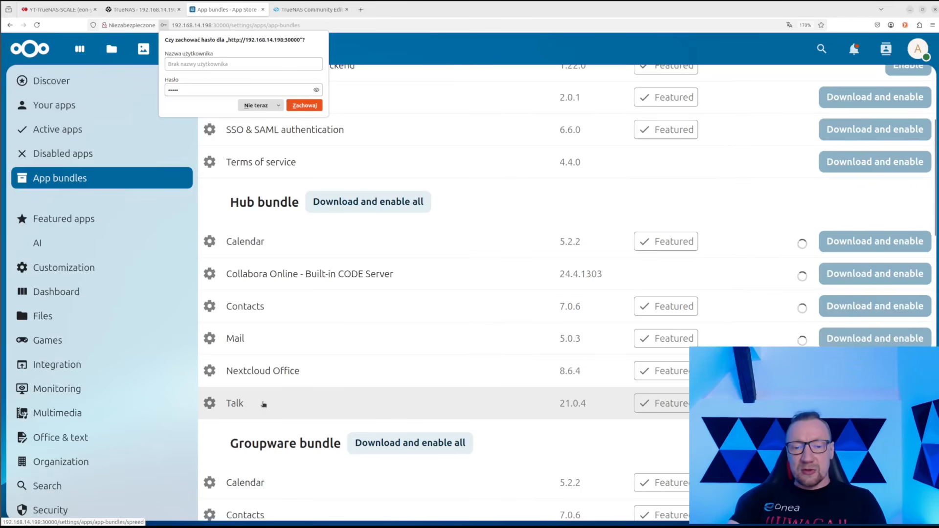
scroll(263, 403, "down", 2)
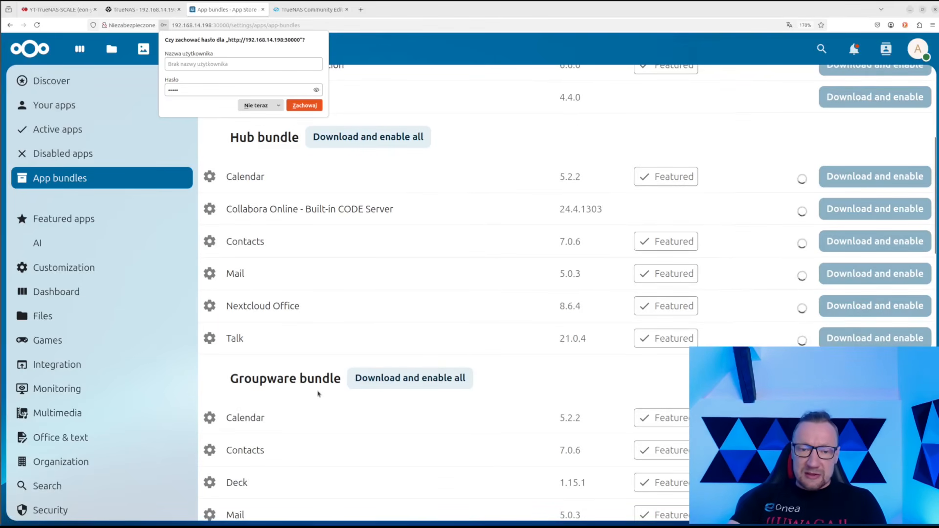
scroll(315, 386, "down", 4)
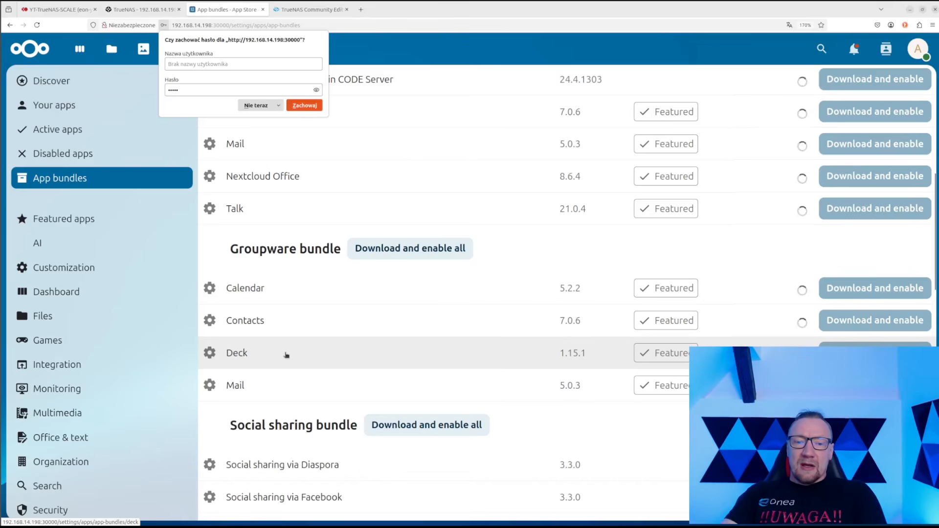
left_click(264, 106)
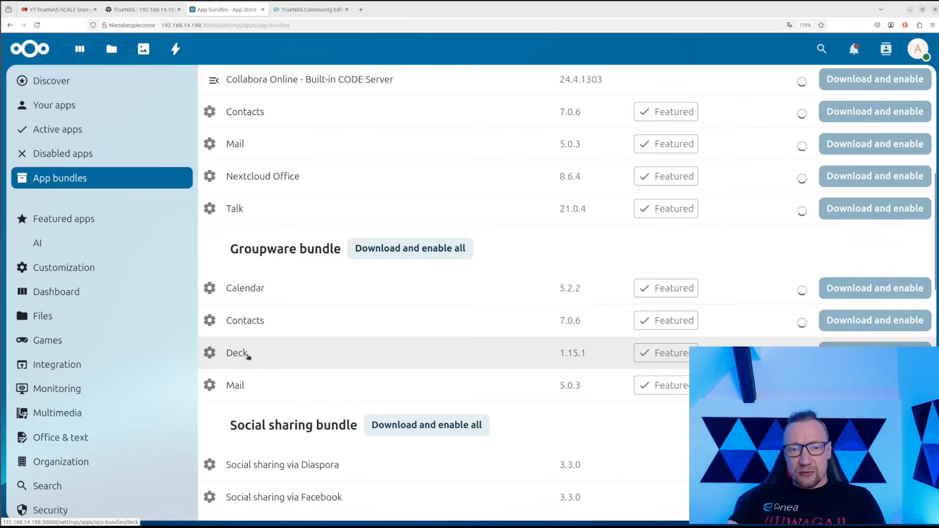
Check the Hub bundle install progress, then return to the TrueNAS Installed Applications tab
scroll(272, 351, "down", 2)
scroll(291, 320, "down", 10)
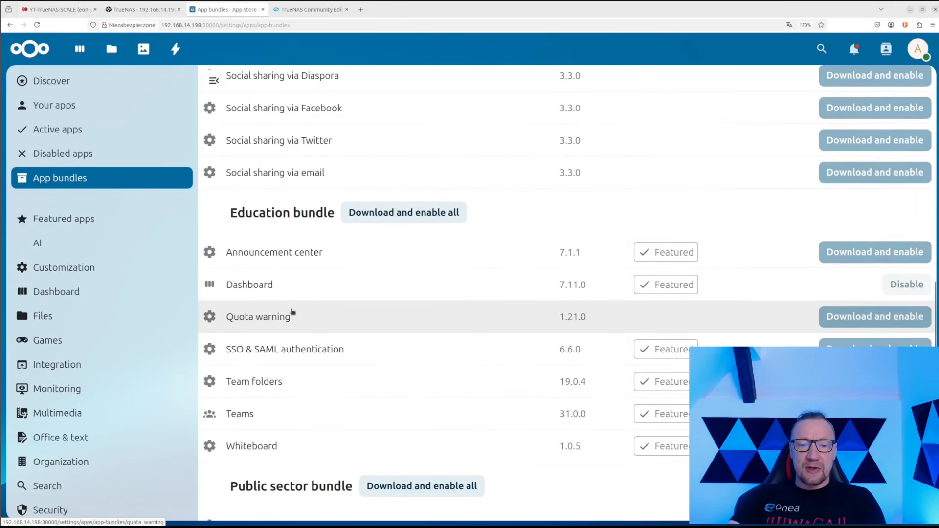
scroll(292, 312, "up", 15)
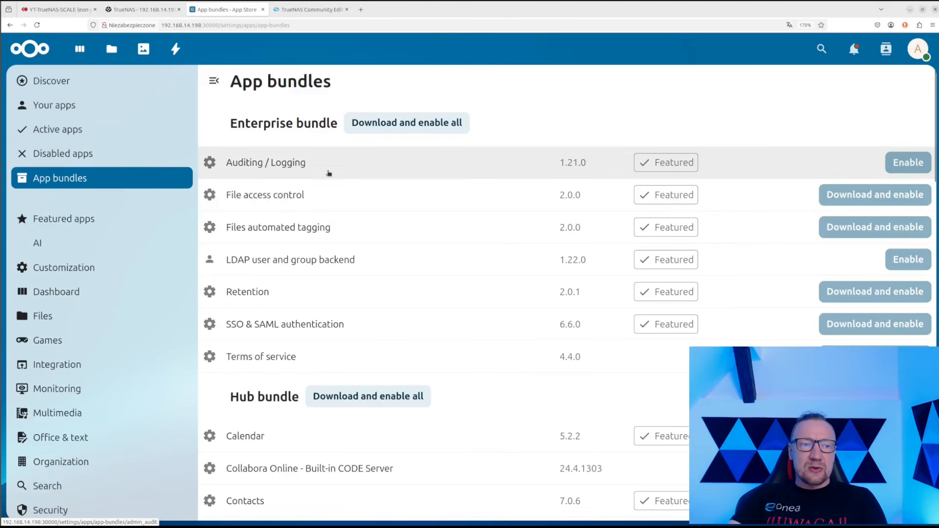
scroll(416, 245, "down", 7)
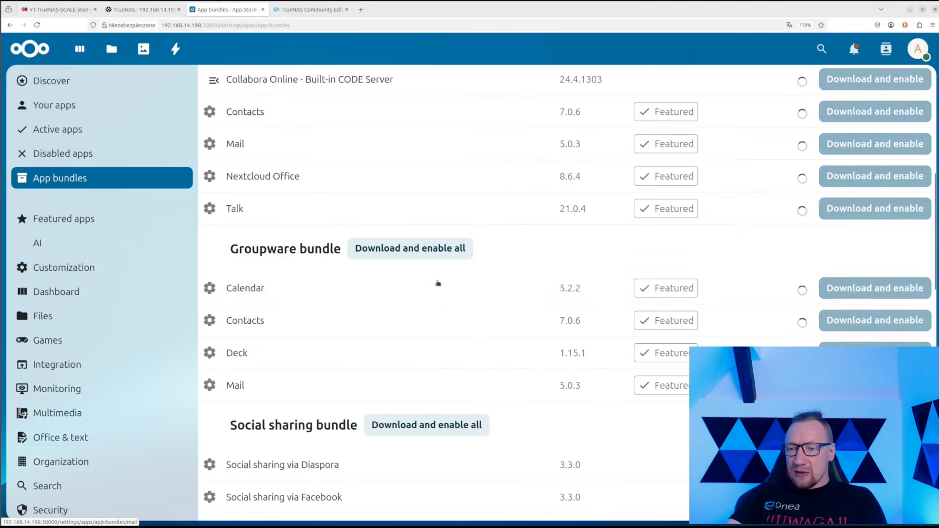
scroll(608, 310, "up", 7)
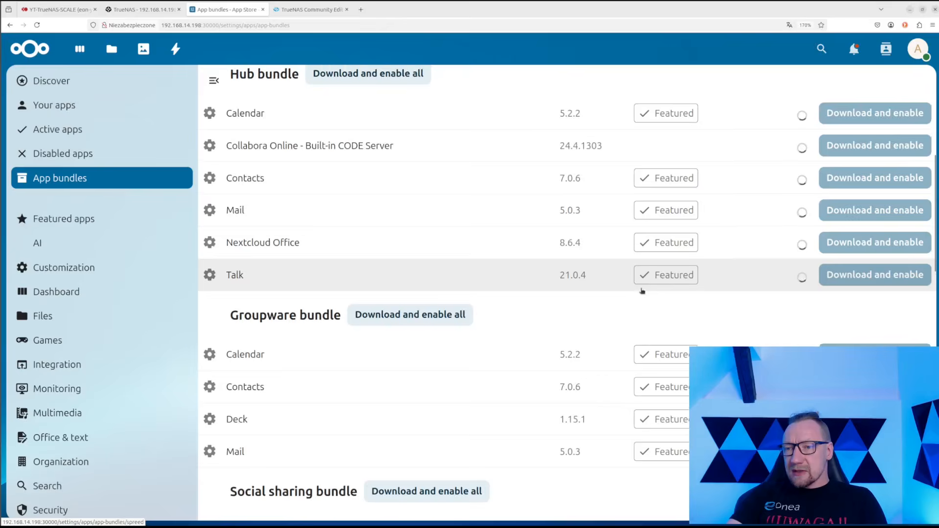
scroll(612, 286, "down", 2)
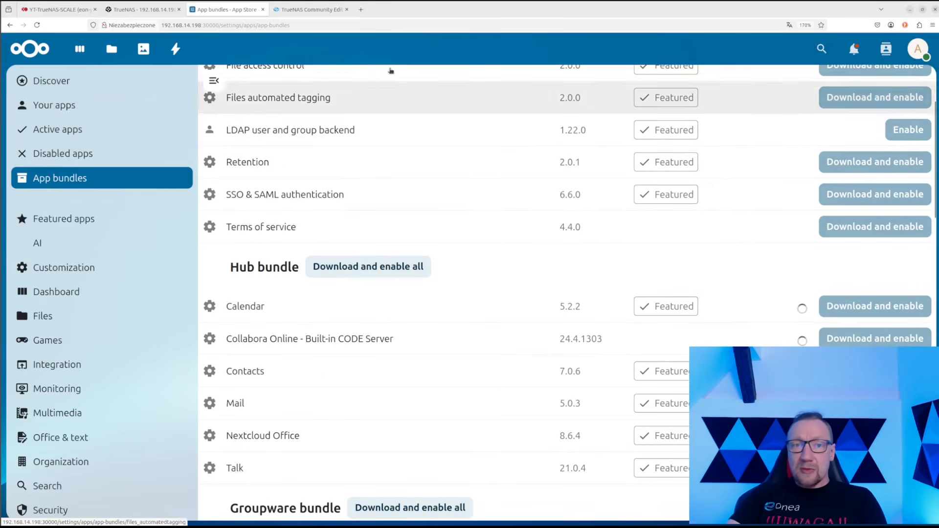
left_click(142, 9)
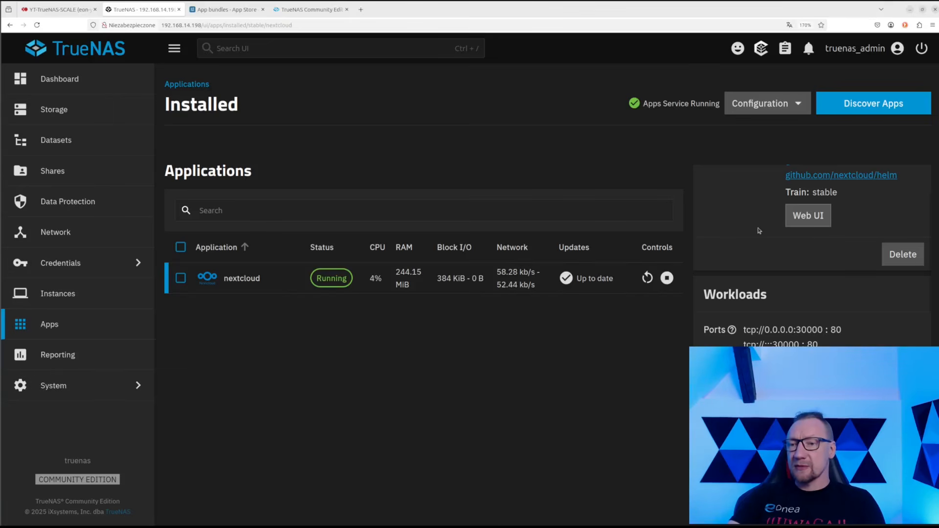
scroll(759, 230, "down", 3)
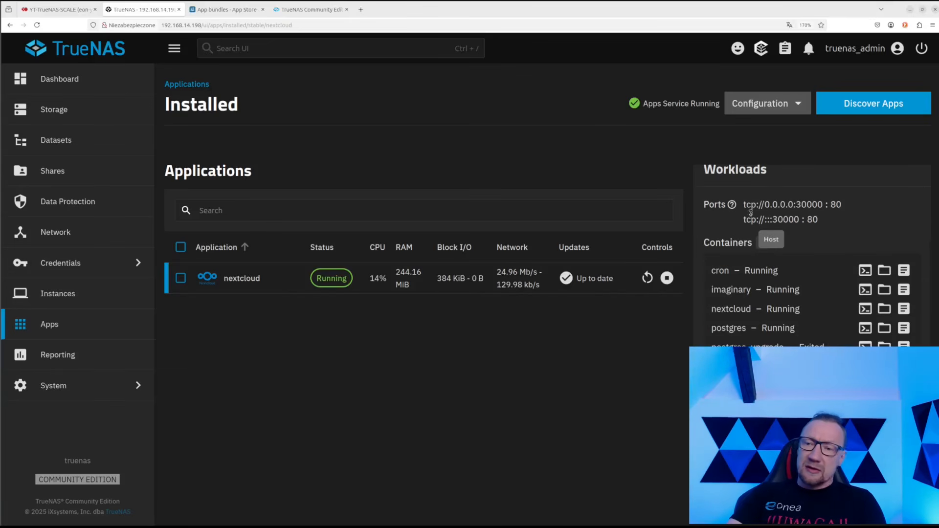
left_click_drag(745, 205, 862, 215)
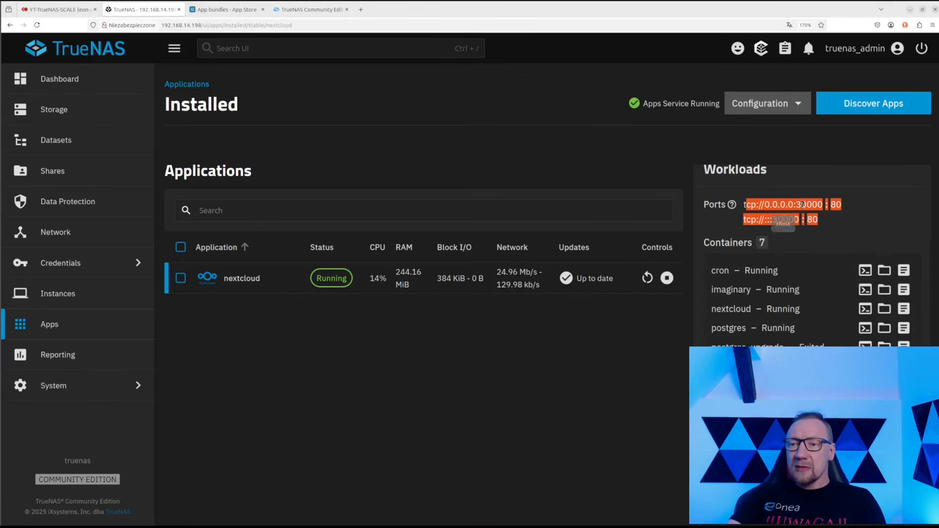
left_click_drag(744, 206, 825, 211)
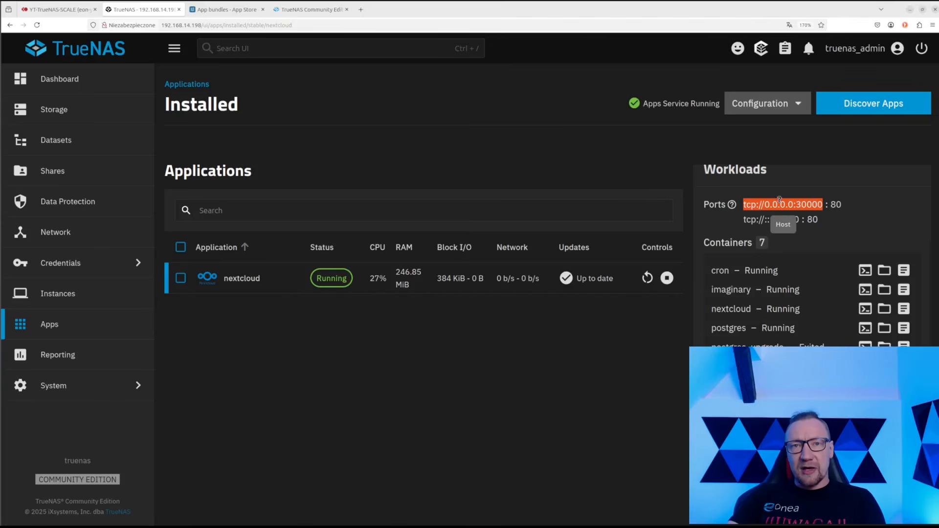
mouse_move(798, 208)
left_mouse_down()
mouse_move(814, 206)
mouse_move(806, 216)
left_mouse_up()
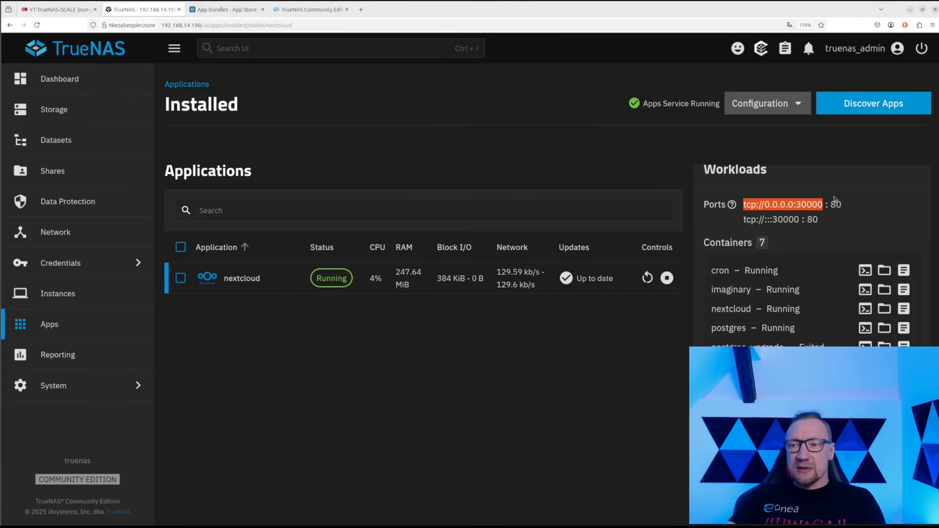
left_click(831, 209)
left_click_drag(842, 209, 830, 206)
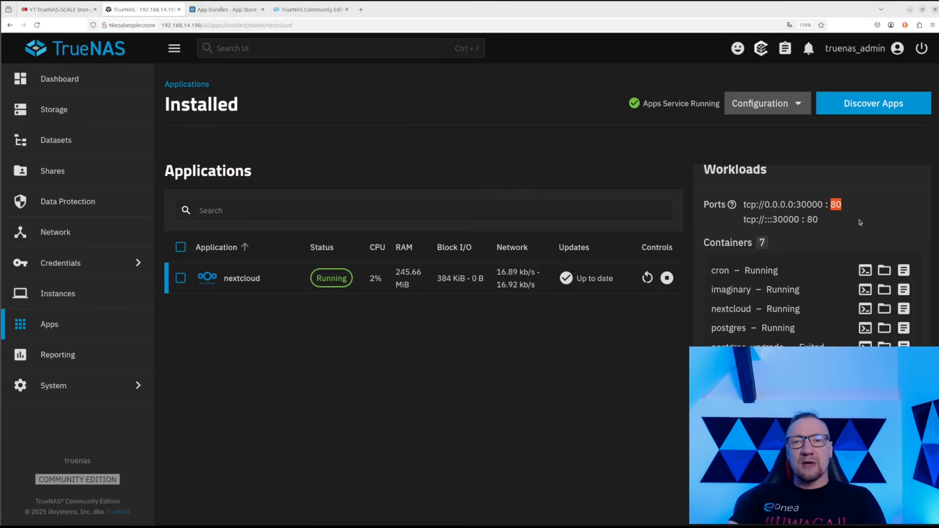
scroll(765, 230, "down", 2)
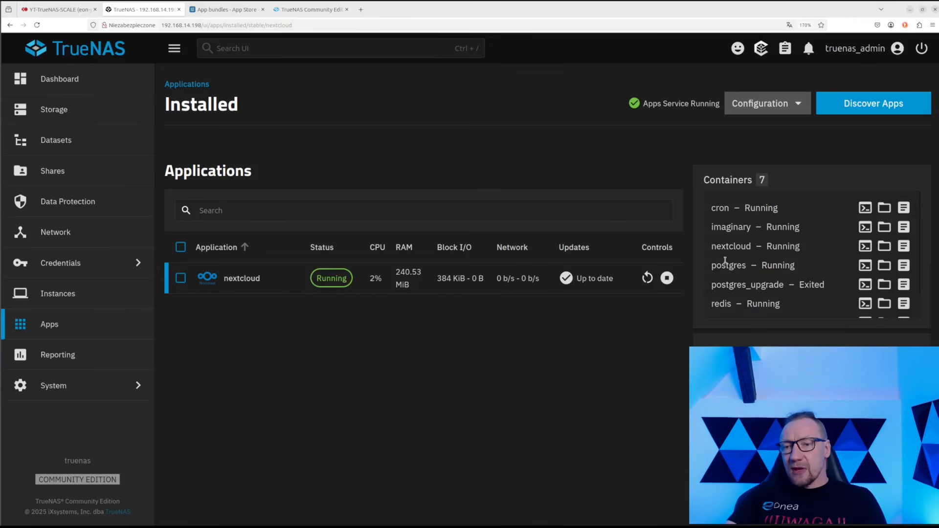
left_click_drag(713, 266, 714, 287)
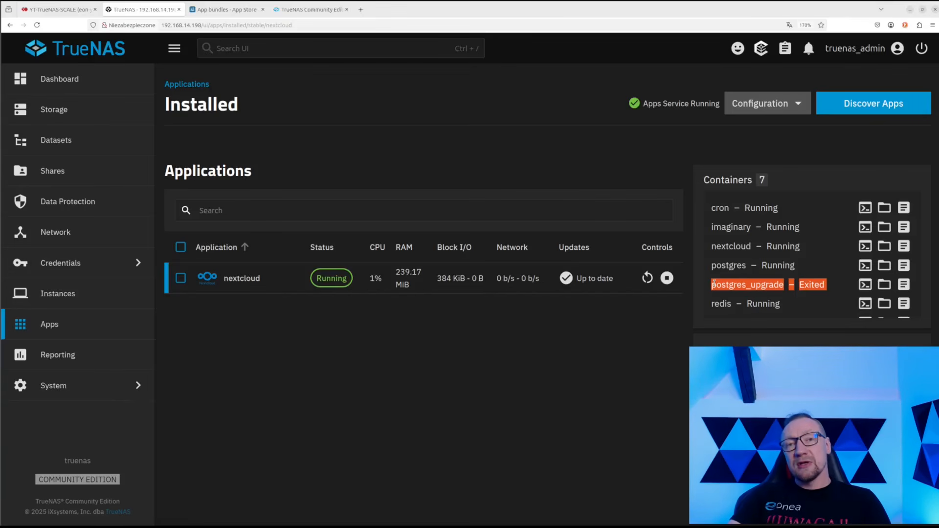
triple_click(786, 302)
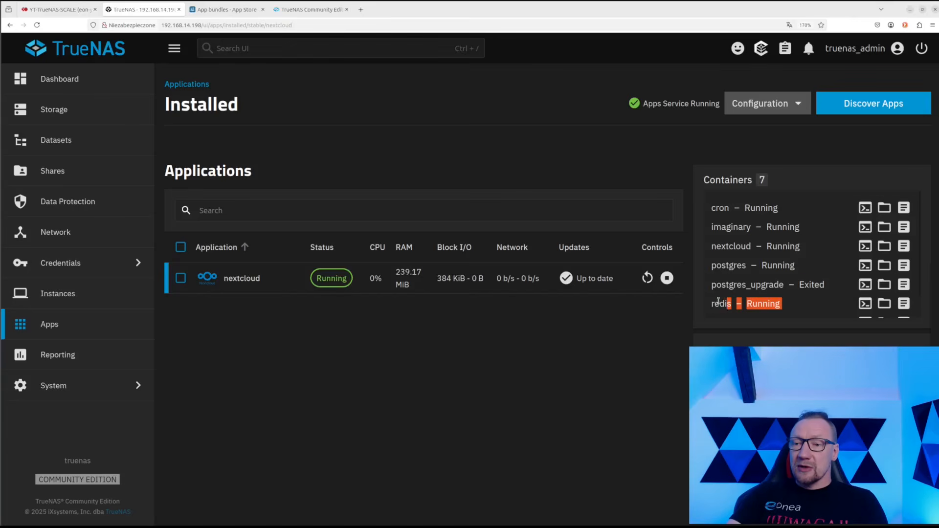
scroll(749, 248, "down", 2)
scroll(749, 248, "up", 2)
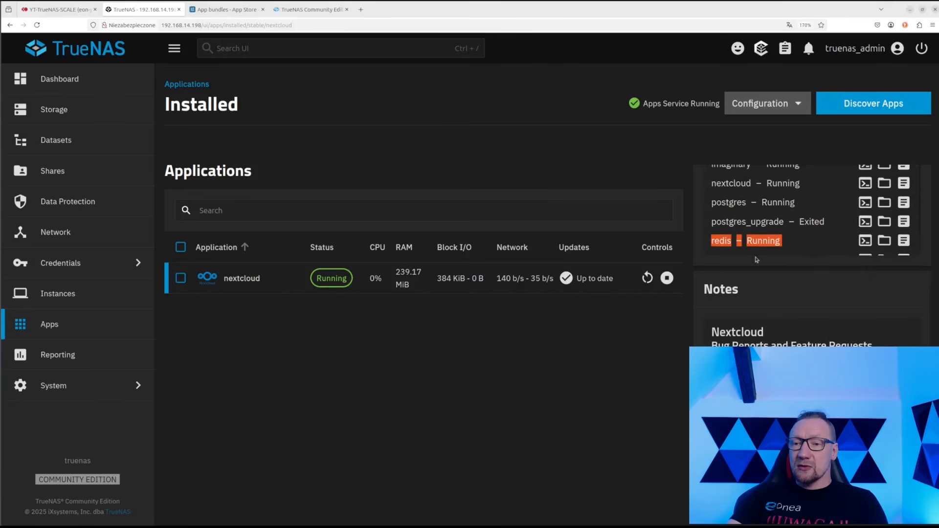
scroll(755, 250, "down", 2)
left_click_drag(803, 239, 729, 238)
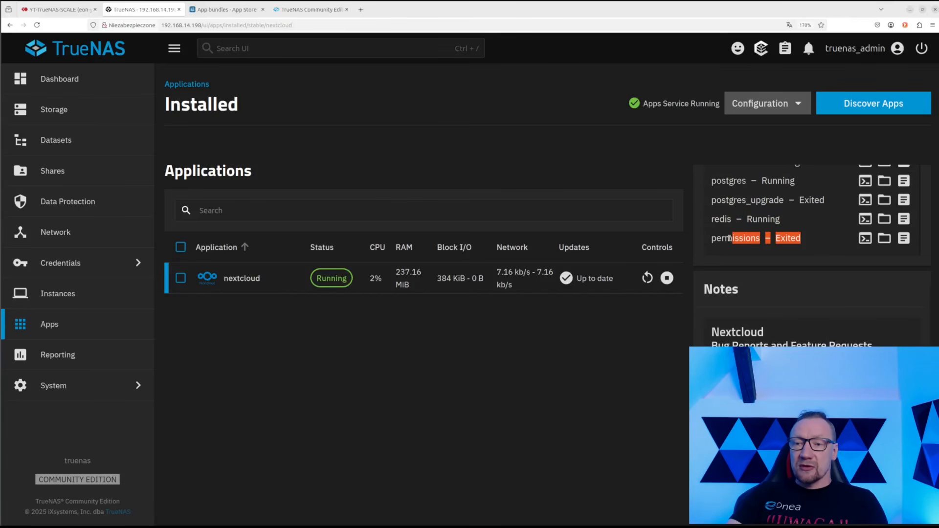
left_click_drag(787, 224, 713, 228)
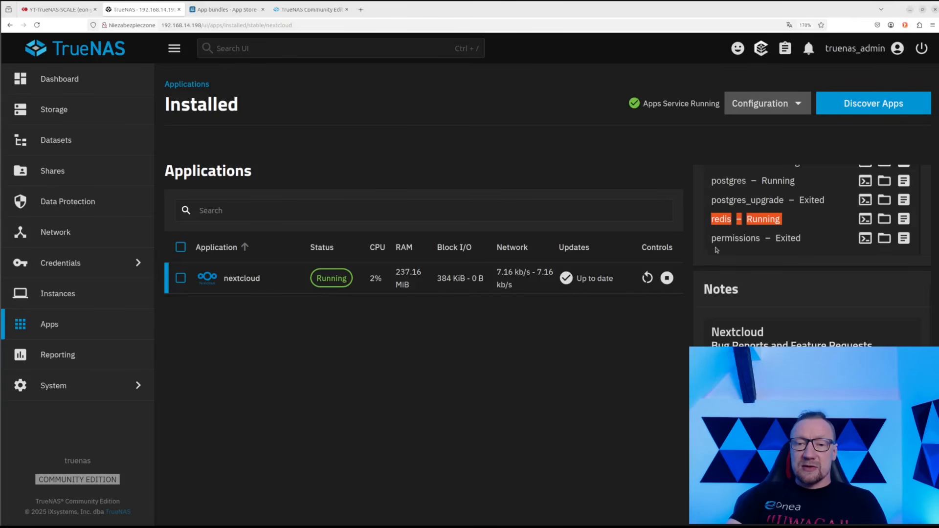
scroll(777, 275, "down", 3)
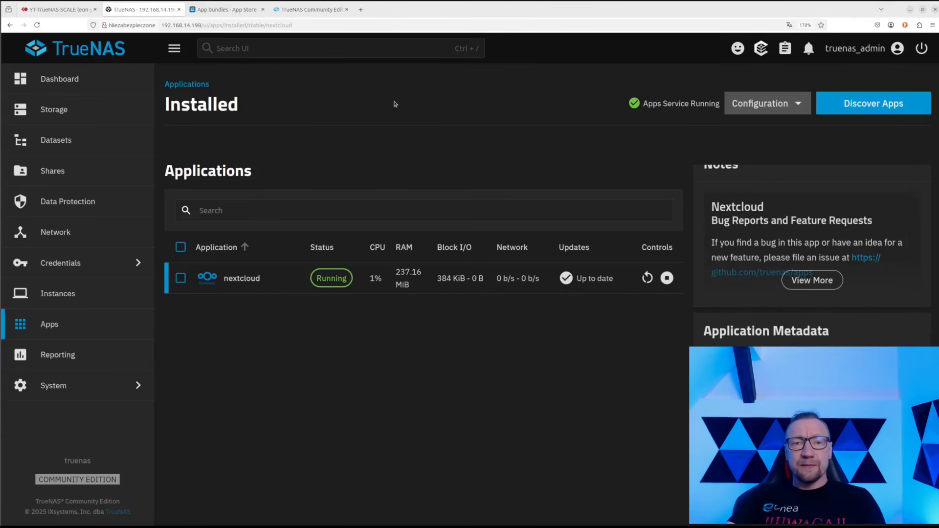
Return to the Nextcloud App bundles page and reload it
left_click(227, 13)
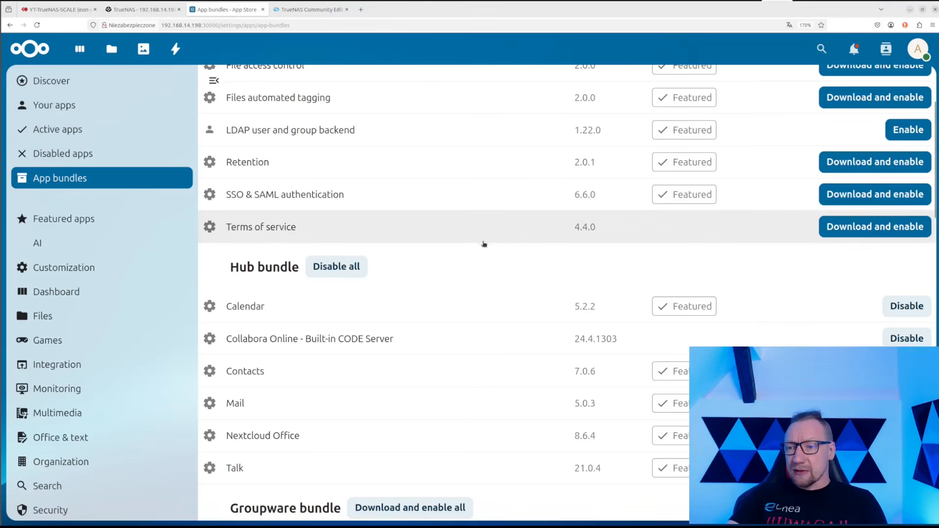
scroll(483, 245, "down", 3)
scroll(483, 245, "up", 5)
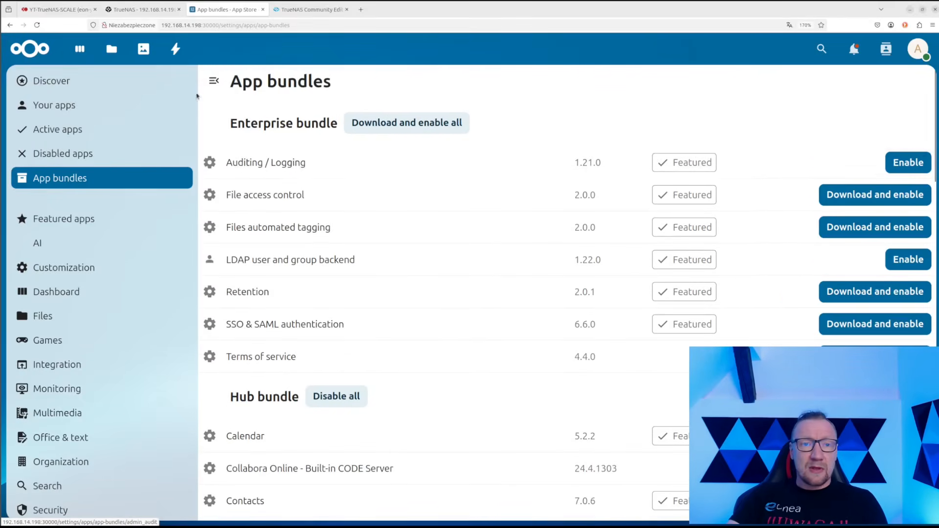
left_click(36, 25)
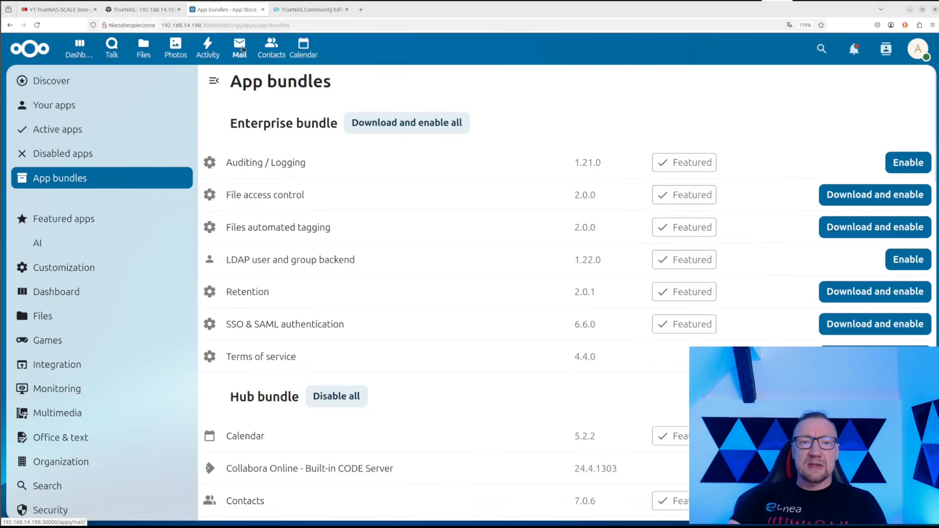
Download and enable Deck from the Groupware bundle, then open Talk
scroll(460, 203, "down", 8)
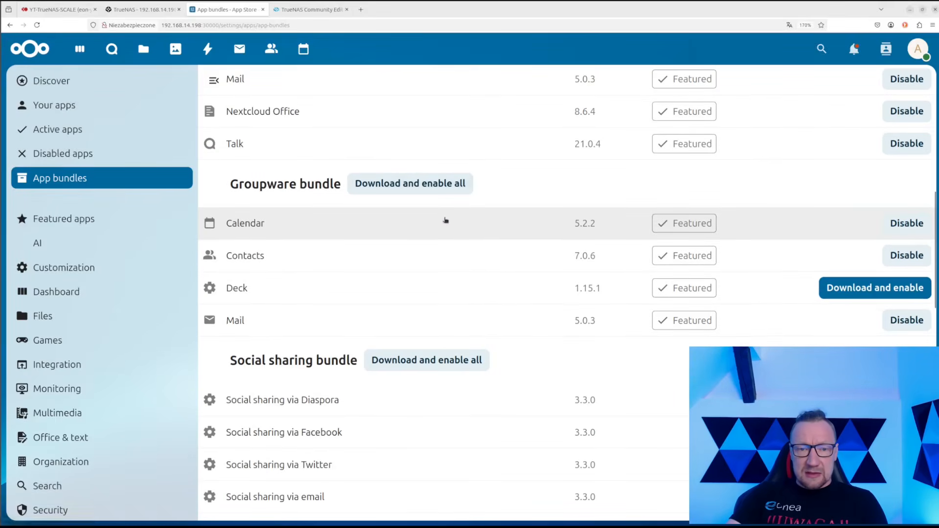
left_click(843, 286)
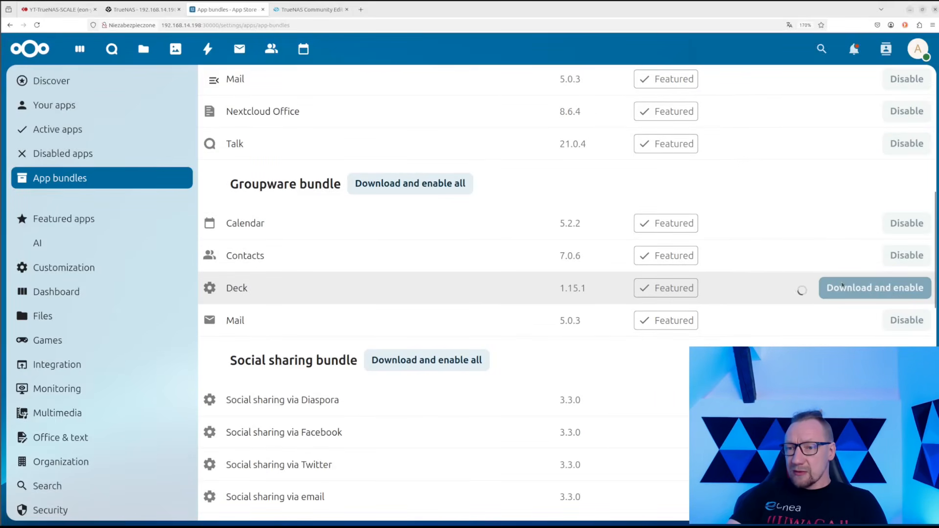
scroll(388, 230, "up", 8)
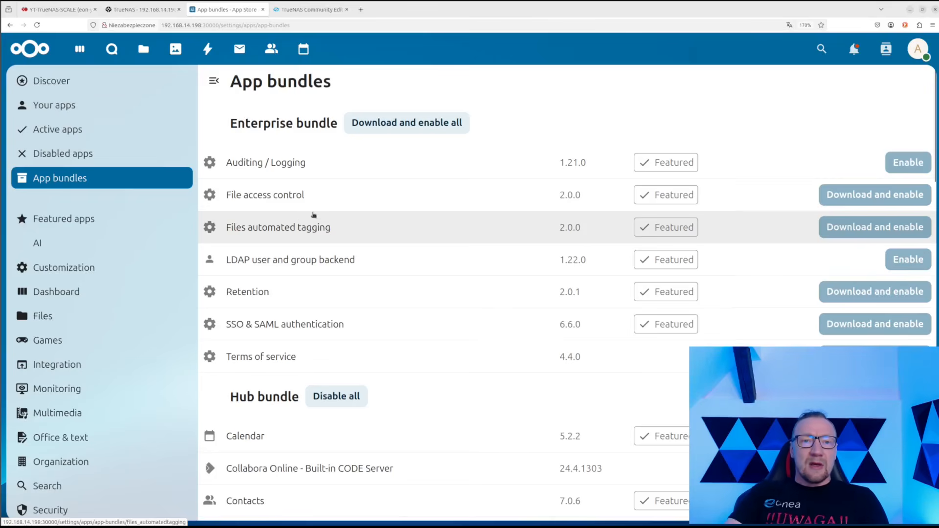
left_click(112, 49)
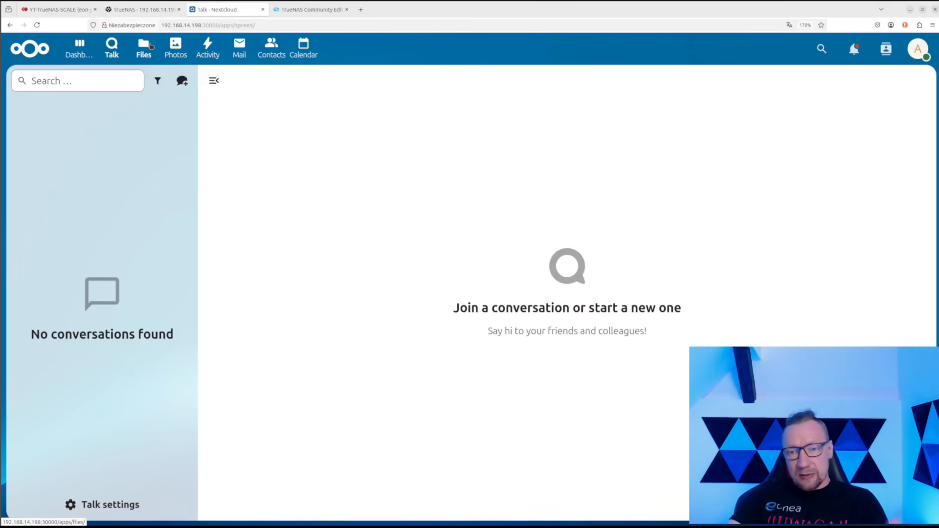
Open Nextcloud Photos and scroll through the photo gallery
left_click(175, 44)
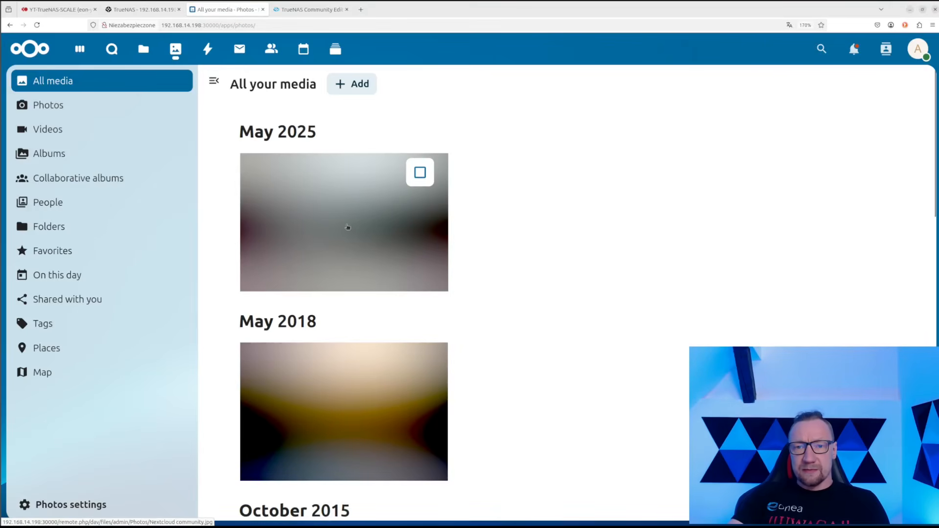
scroll(347, 226, "down", 2)
scroll(347, 226, "down", 4)
scroll(347, 225, "up", 6)
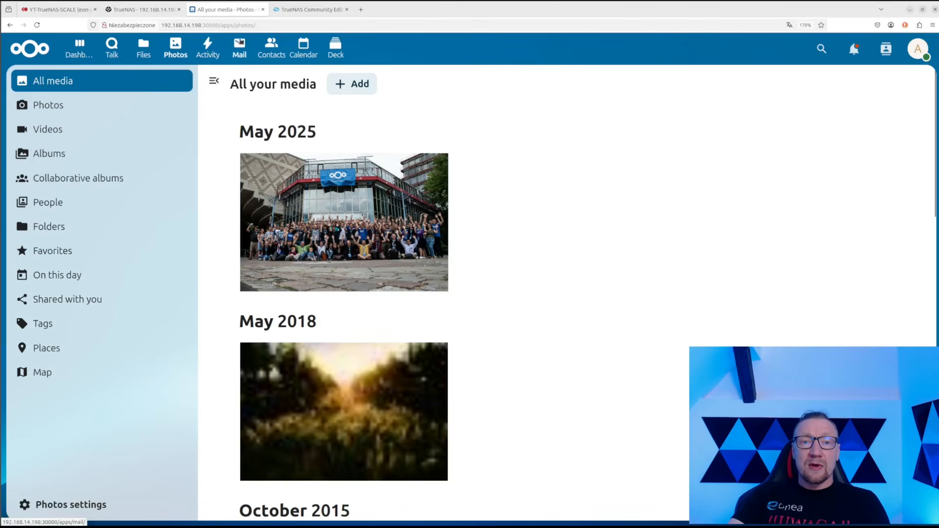
View Calendar and Deck's upcoming cards, then return to the TrueNAS installed apps page
left_click(303, 48)
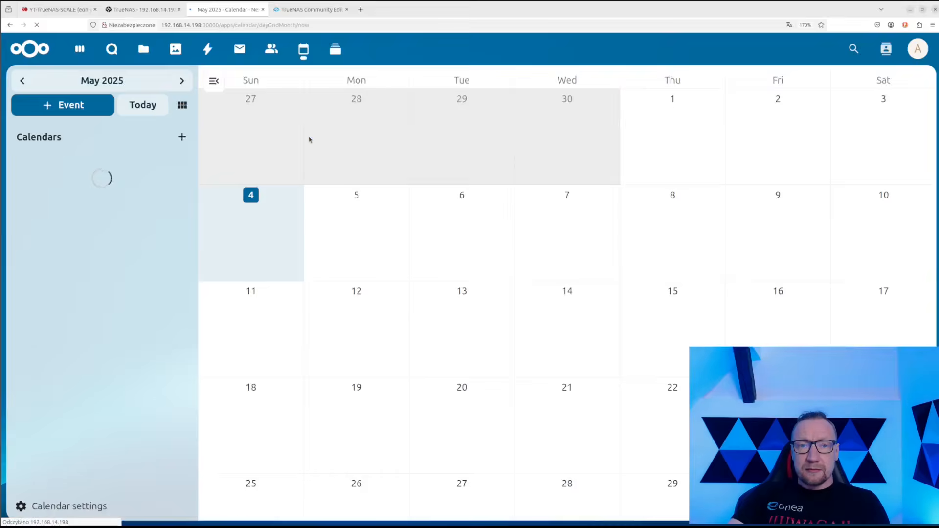
left_click(334, 45)
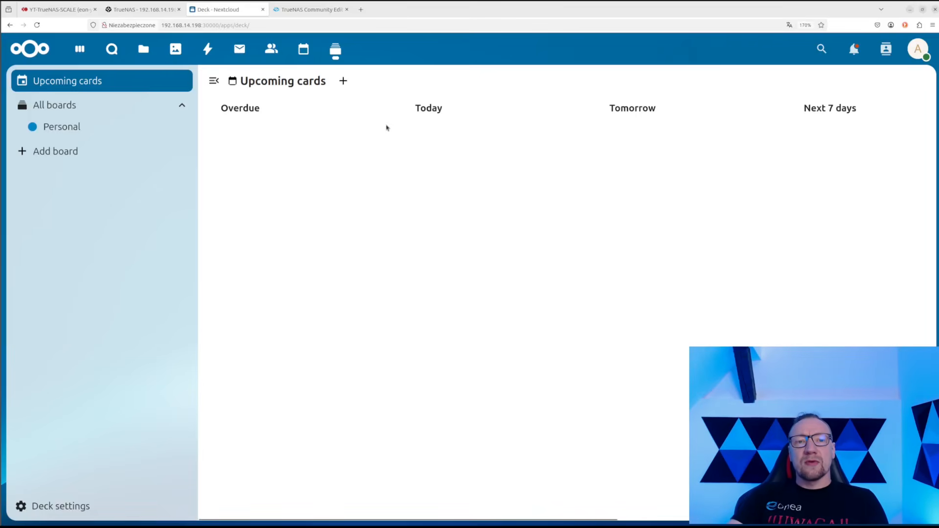
left_click(144, 10)
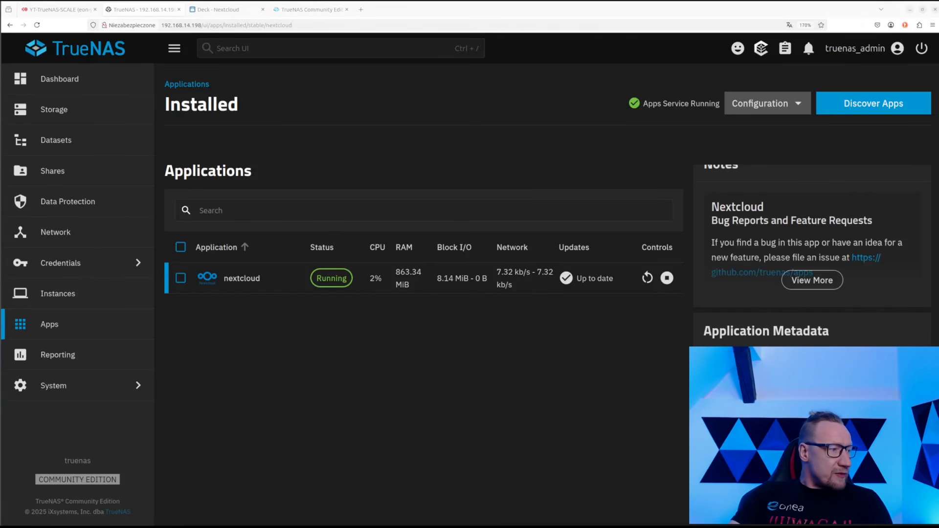
Drag the root SSH terminal window over the TrueNAS Nextcloud app page
left_click_drag(0, 376, 606, 81)
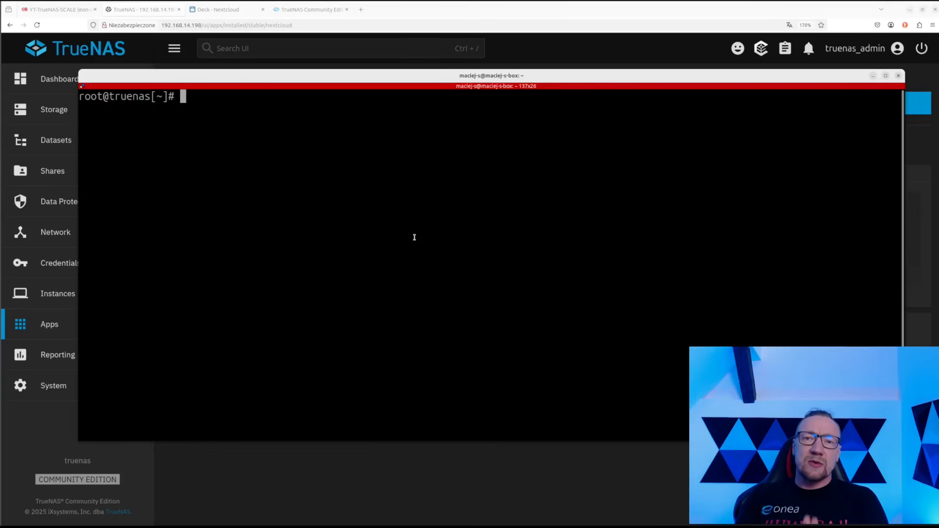
List running containers with docker ps and highlight the Nextcloud containers
type("docker ps")
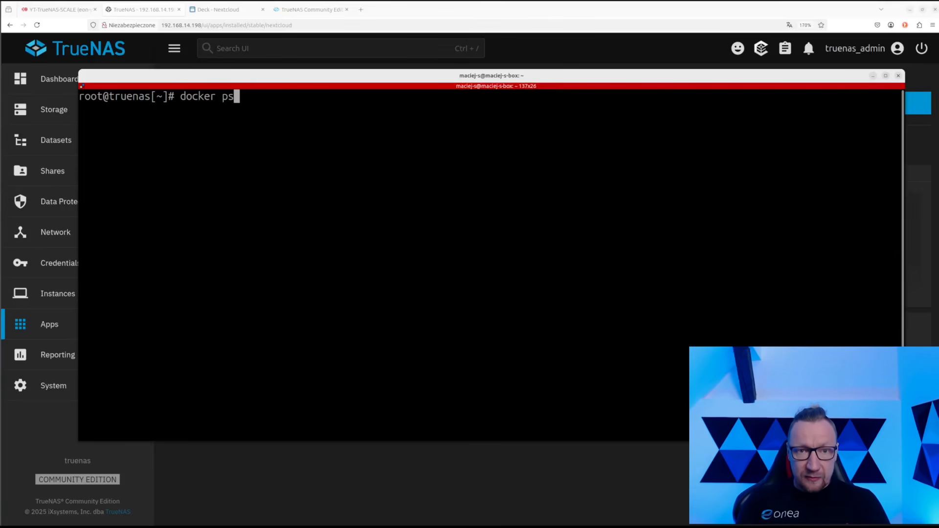
key("Return")
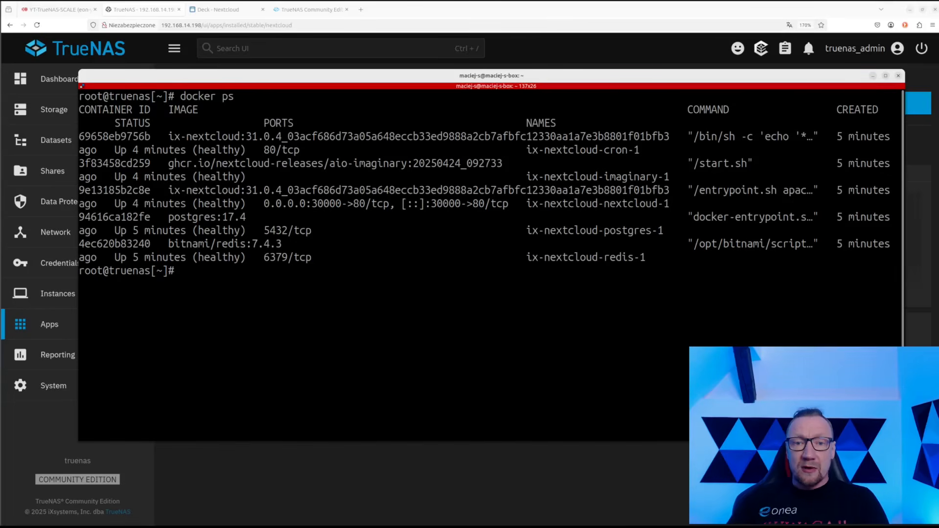
left_click_drag(172, 139, 309, 258)
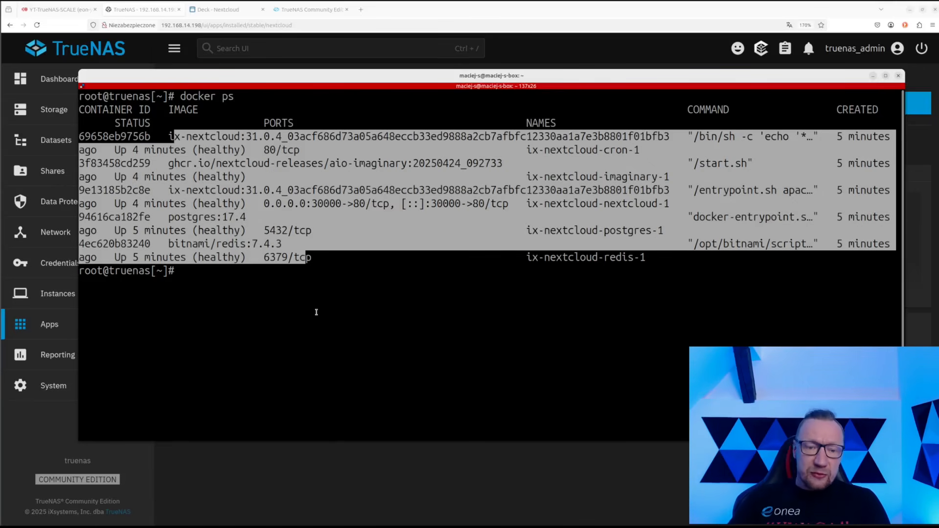
Run docker stats, after a 'dicker stats' typo, and mark the cron and imaginary containers
type("dic")
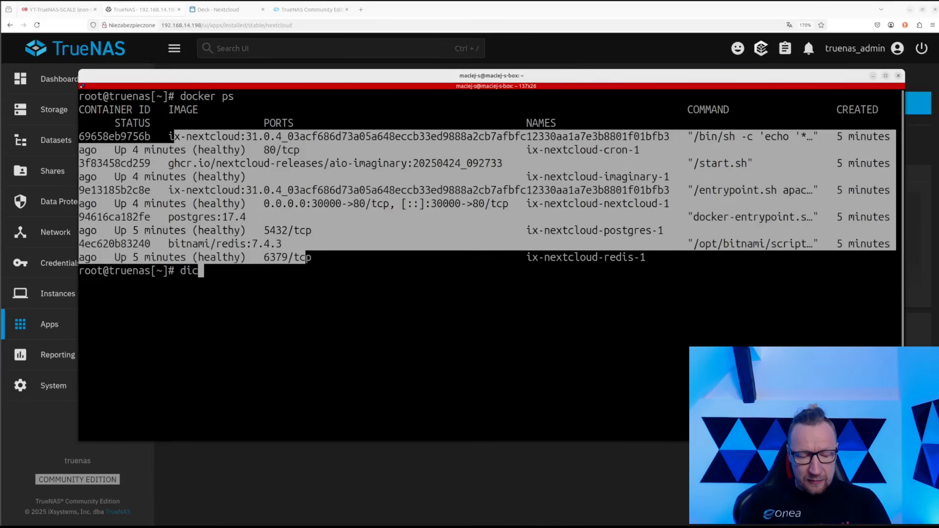
type("ker stats")
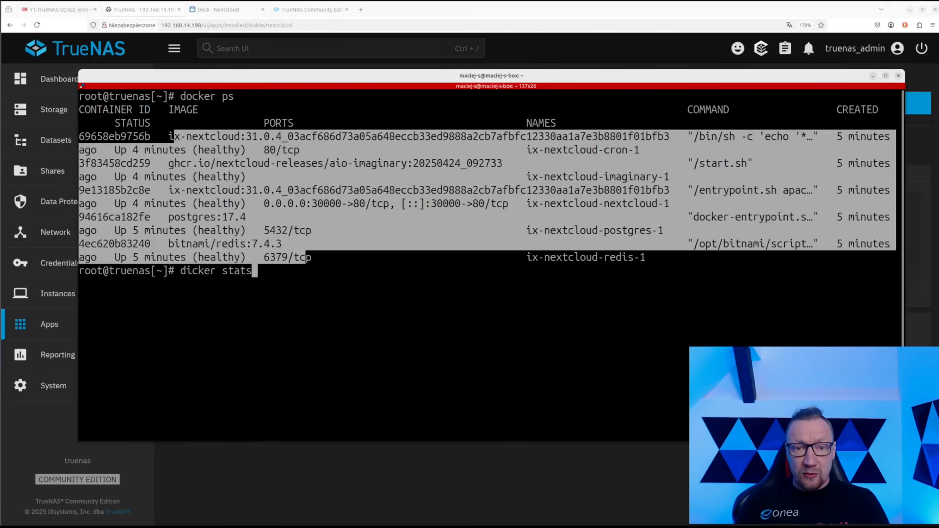
key("Return")
type("docker ")
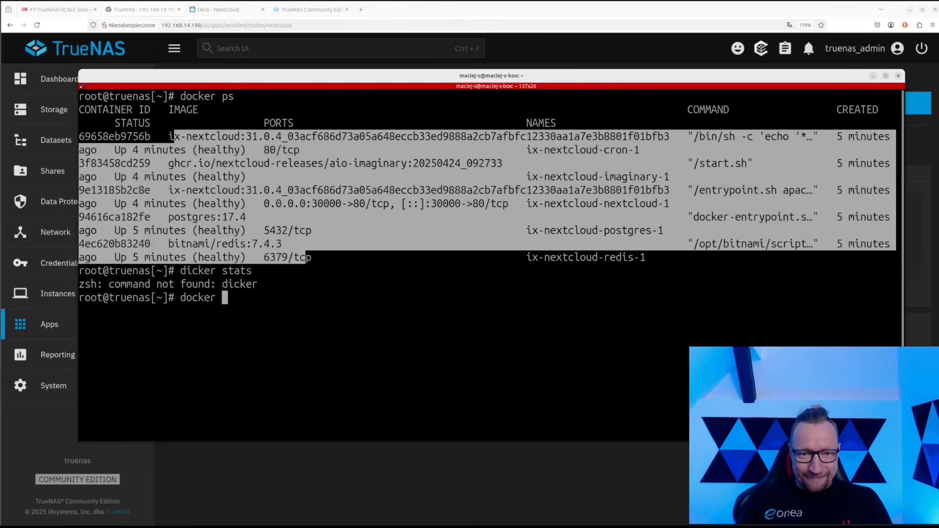
type("stats")
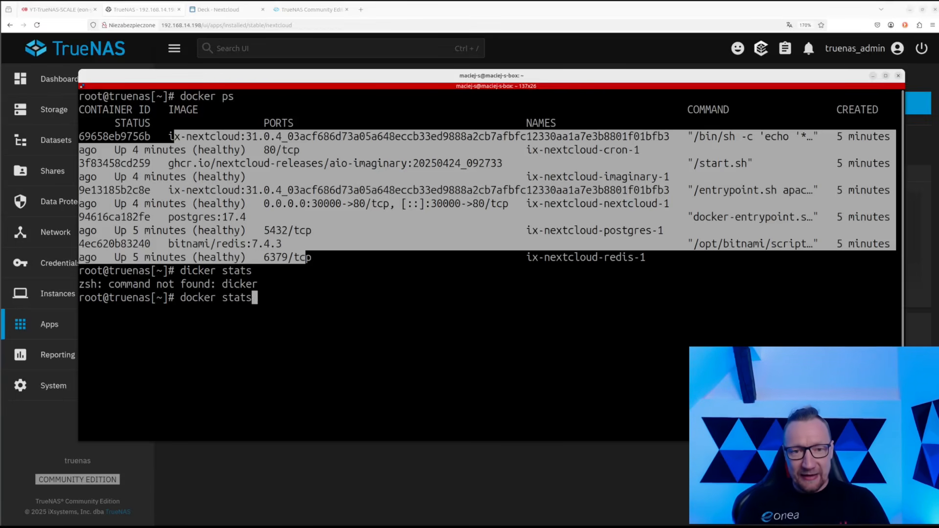
key("Return")
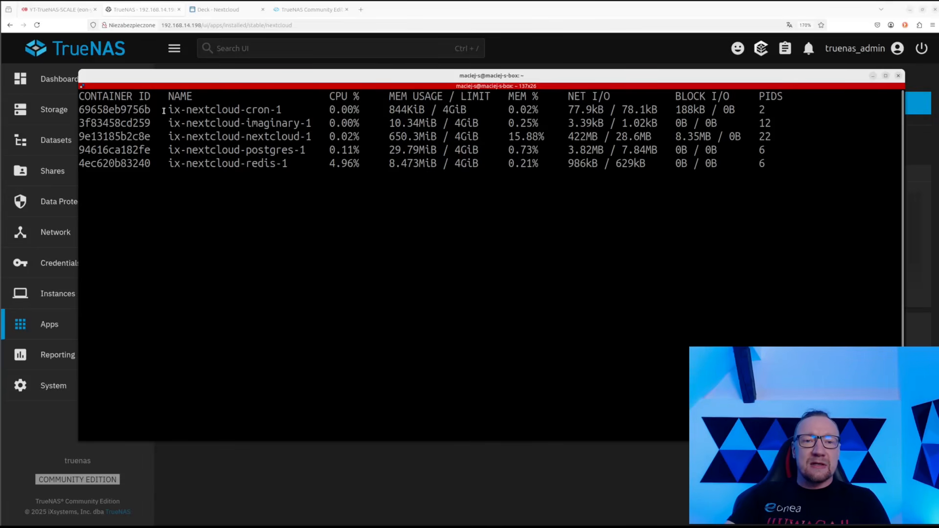
left_click_drag(169, 109, 278, 107)
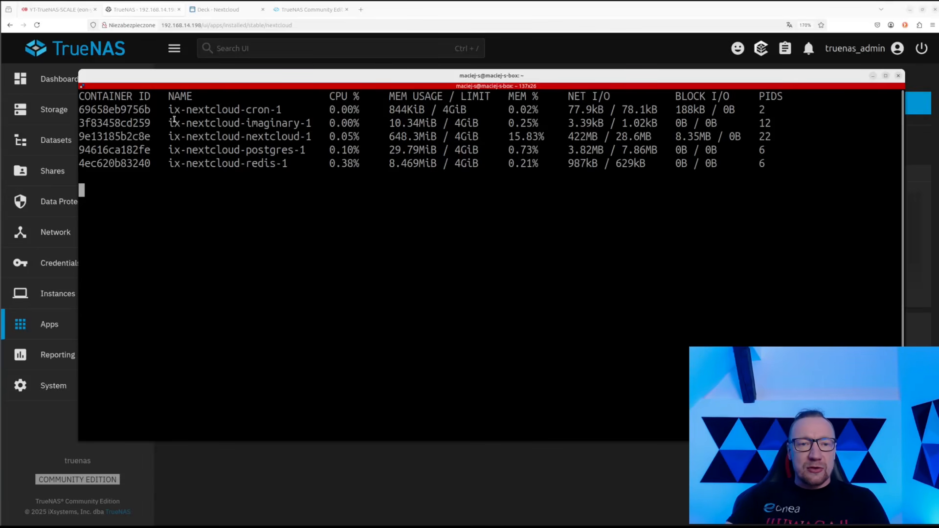
left_click_drag(169, 122, 414, 112)
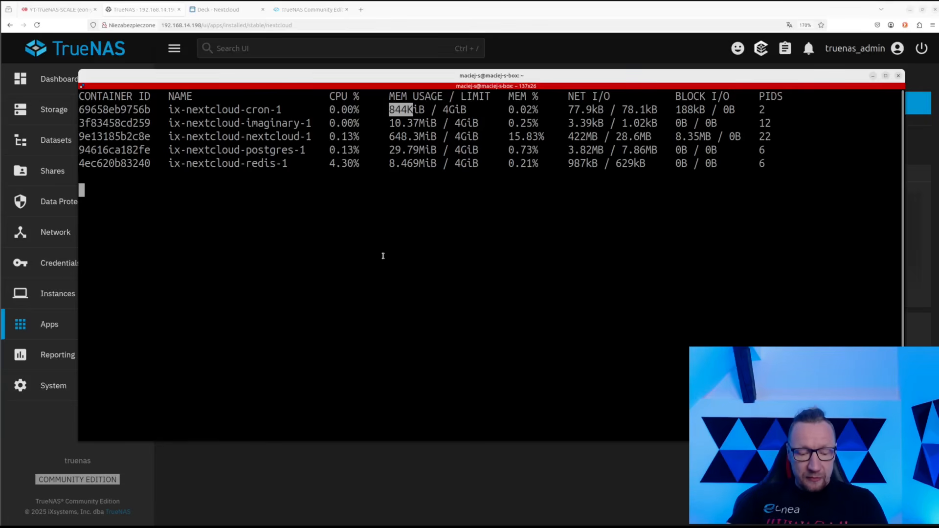
Stop the live container statistics and launch Midnight Commander with mc
key("ctrl+c")
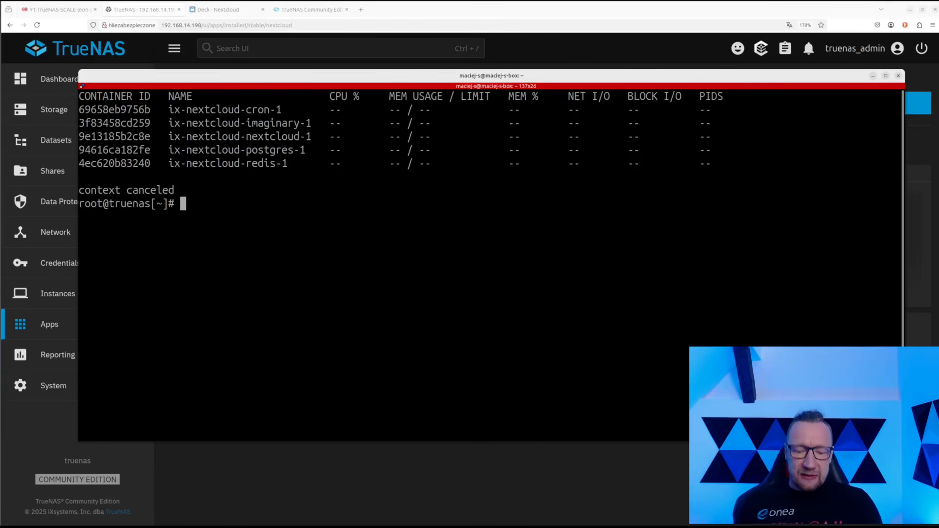
type("mc")
key("Return")
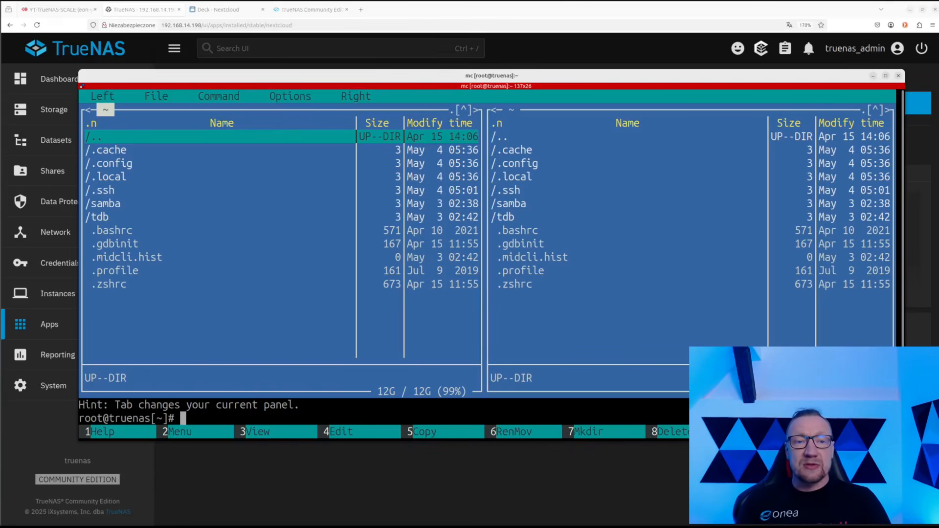
Navigate from the home folder through root into /mnt/test-pool/nextcloud
key("Return")
key("Up")
key("Up")
key("Up")
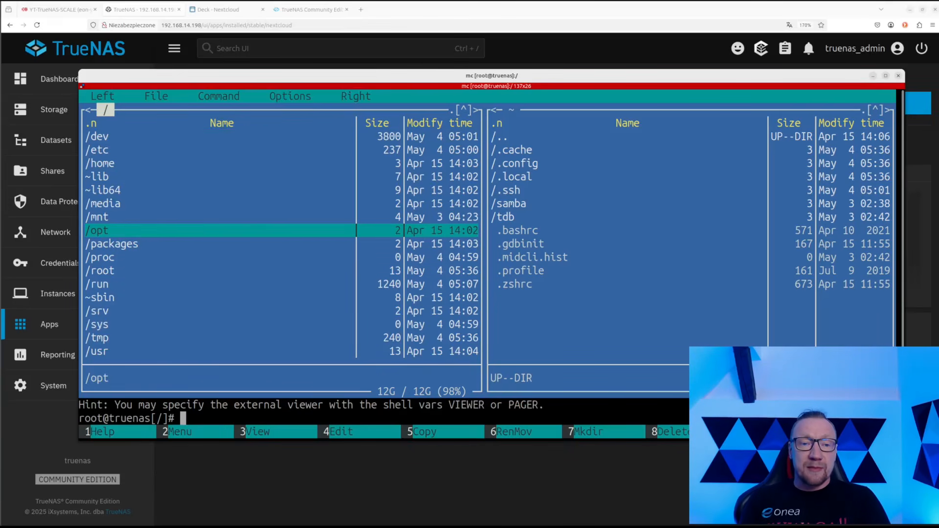
key("Up")
key("Return")
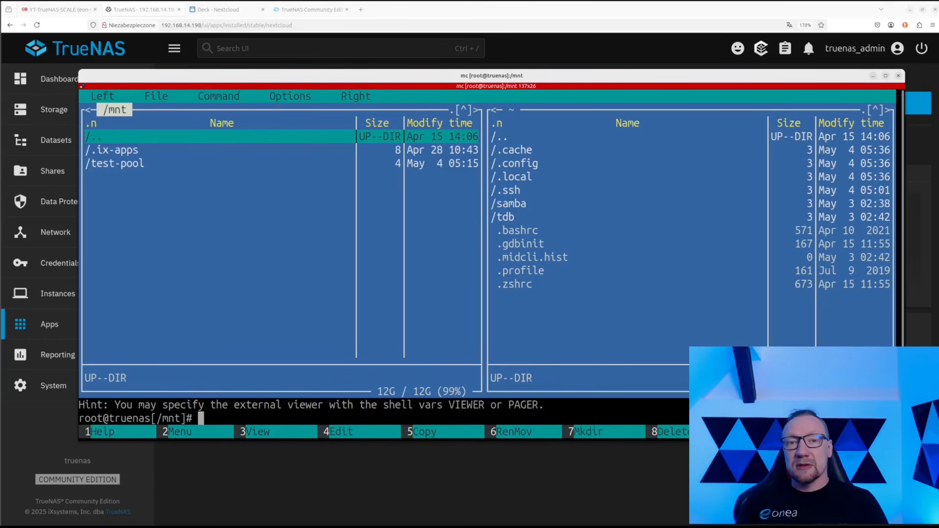
key("Down")
key("Down")
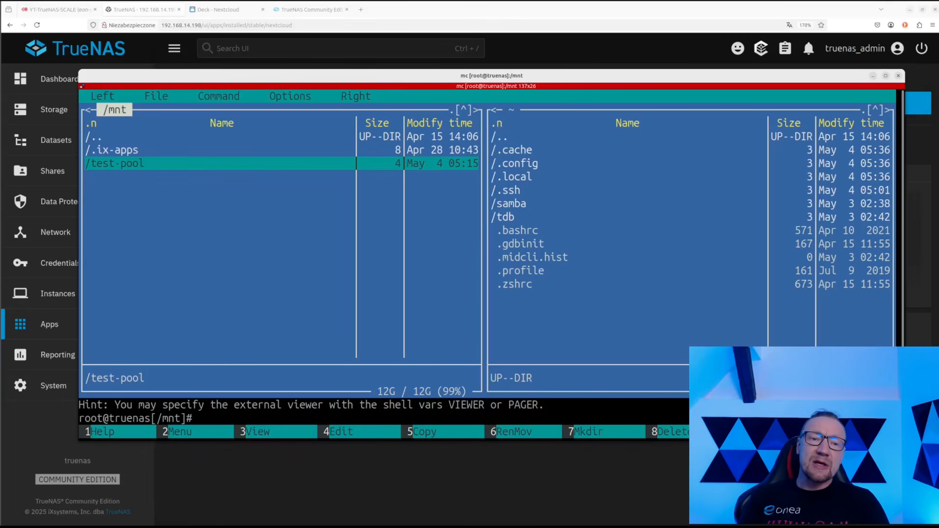
key("Return")
key("Down")
key("Down")
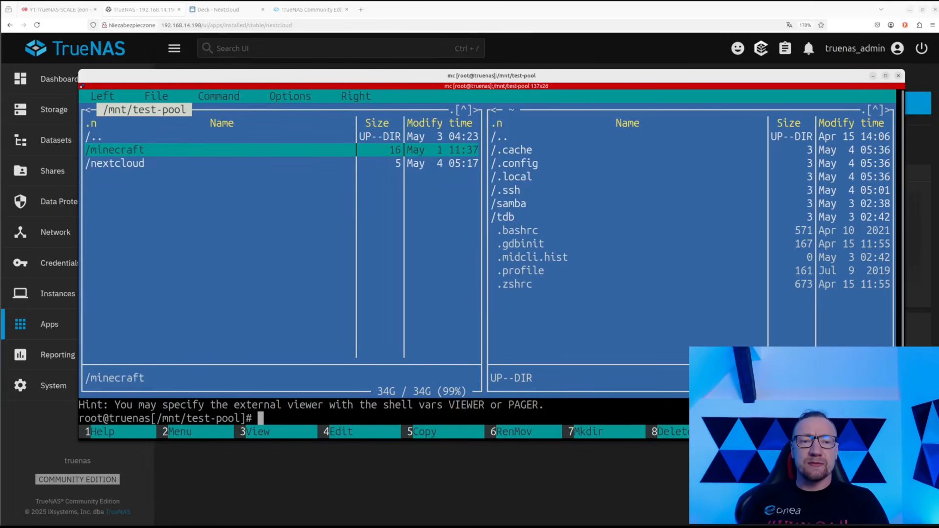
key("Return")
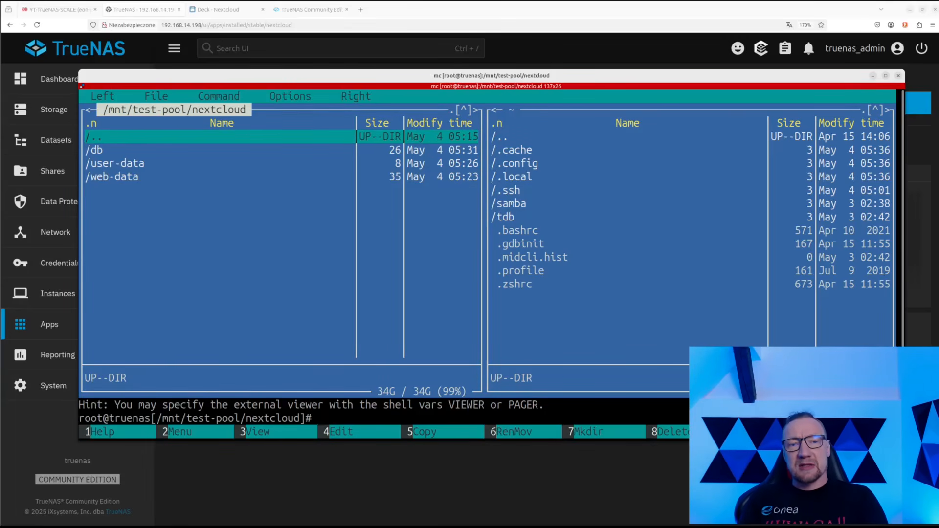
Page through the db folder's files, then return and select user-data
key("Down")
key("Down")
key("Down")
key("Up")
key("Up")
key("Return")
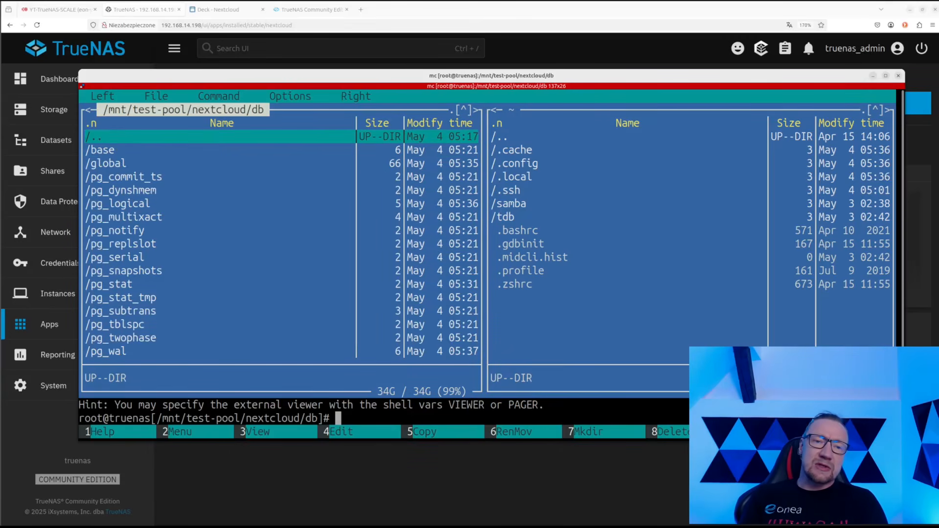
key("Page_Down")
key("Page_Down")
key("Page_Up")
key("Page_Up")
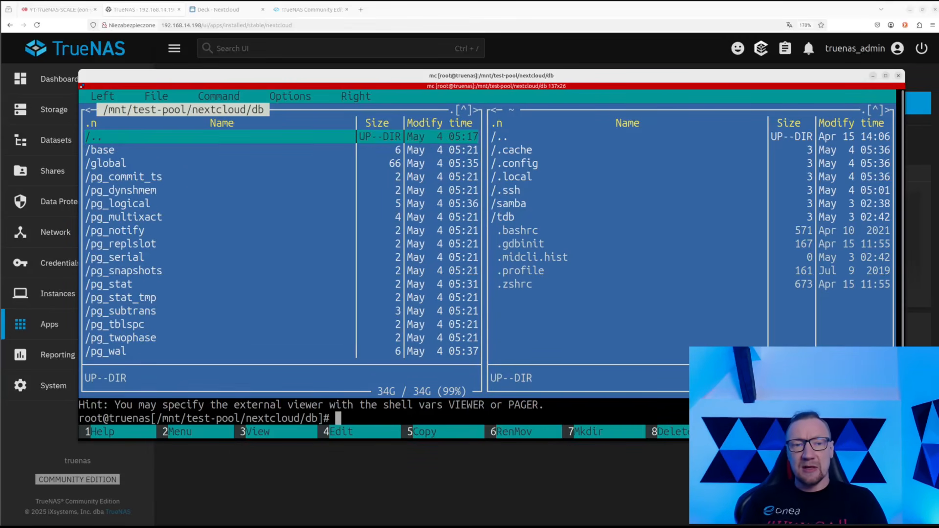
key("Return")
key("Down")
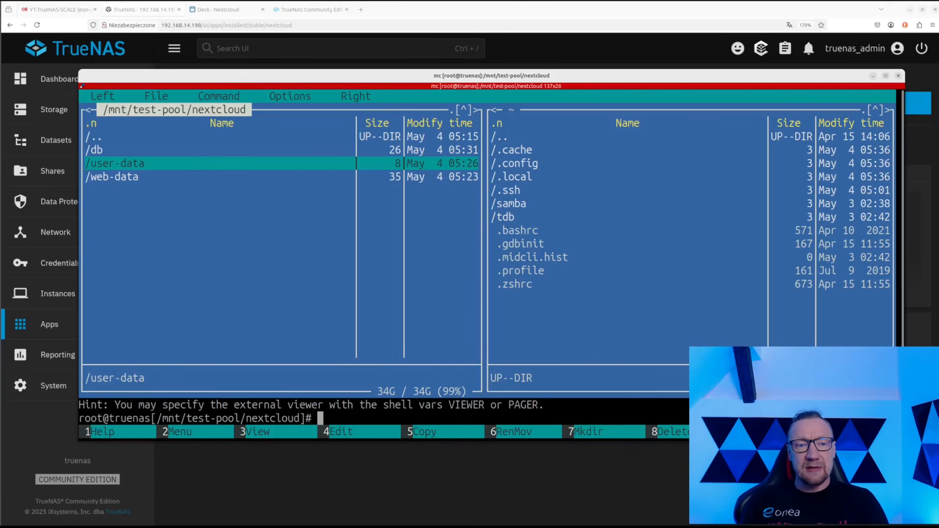
Browse user-data/admin/files (Photos, Nextcloud.png, Talk), then climb back to the nextcloud folder
key("Return")
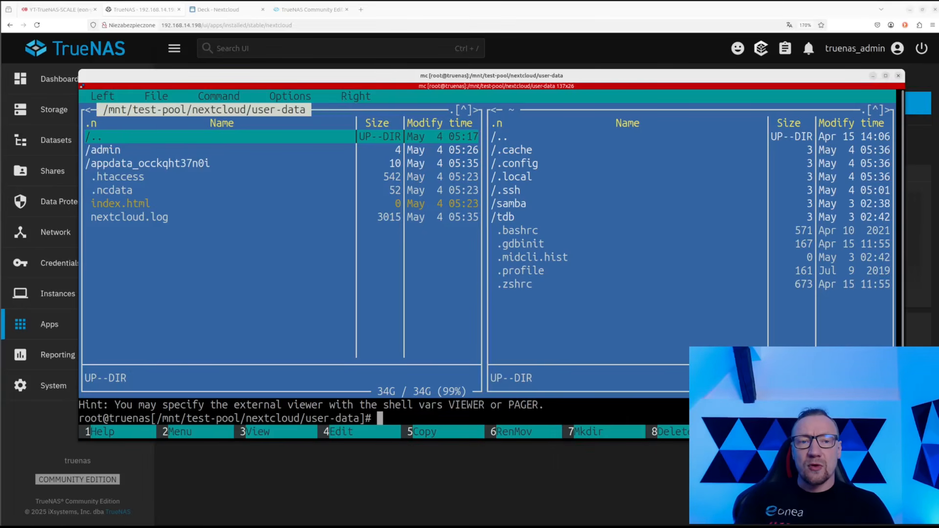
key("Down")
key("Return")
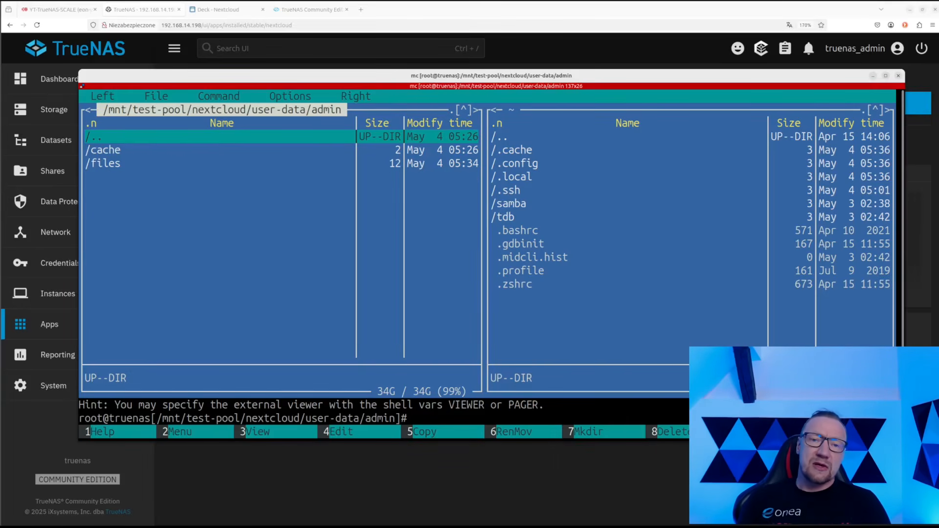
key("Down")
key("Down")
key("Return")
key("Down")
key("Down")
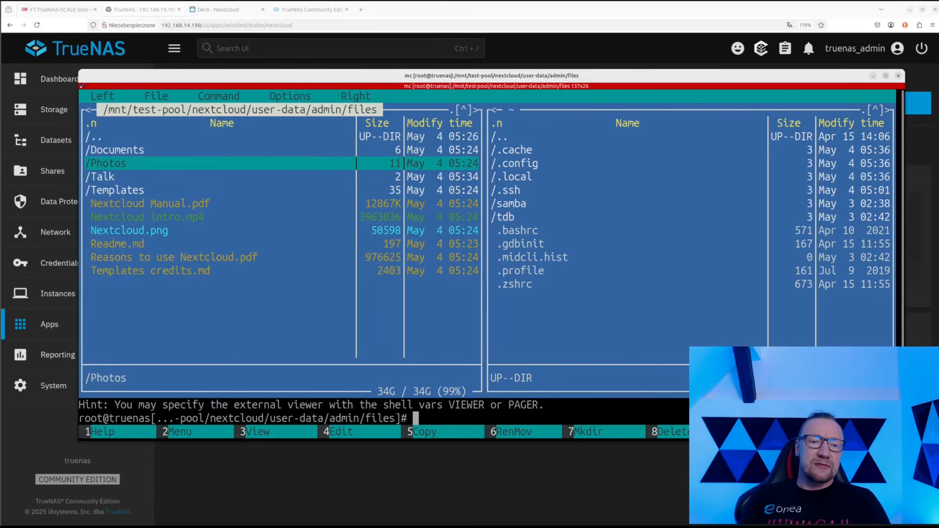
key("Down")
key("Down")
key("Down")
key("Down")
key("Down")
key("Down")
key("Down")
key("Up")
key("Up")
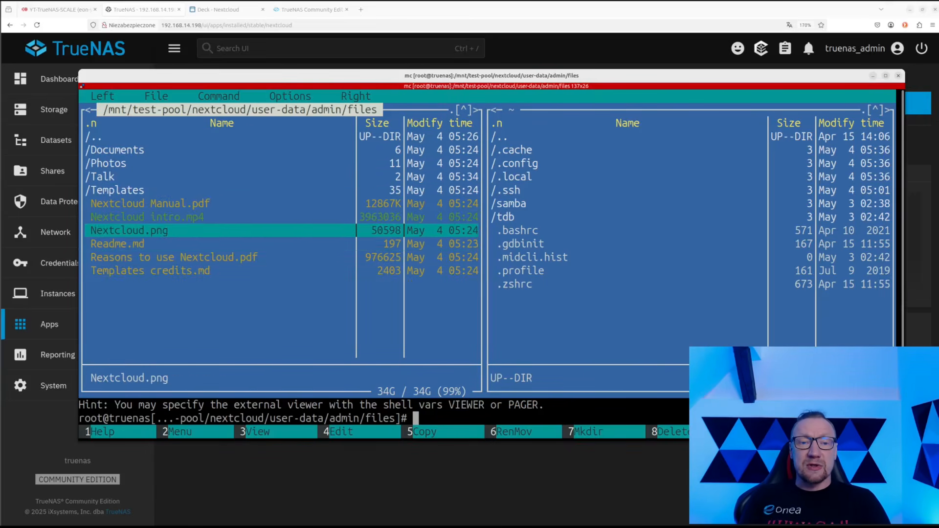
key("Up")
key("Up")
key("Up")
key("Up")
key("Up")
key("Up")
key("Up")
key("Up")
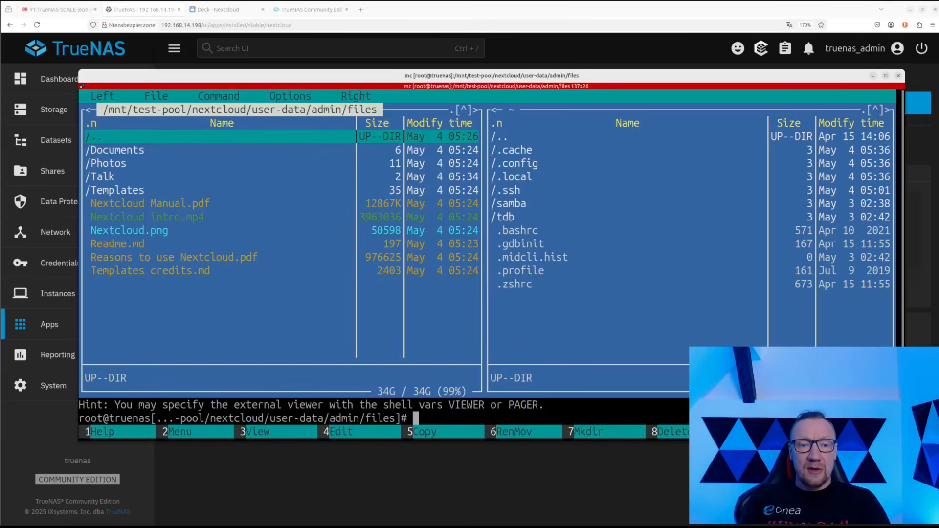
key("Return")
key("Up")
key("Up")
key("Return")
key("Up")
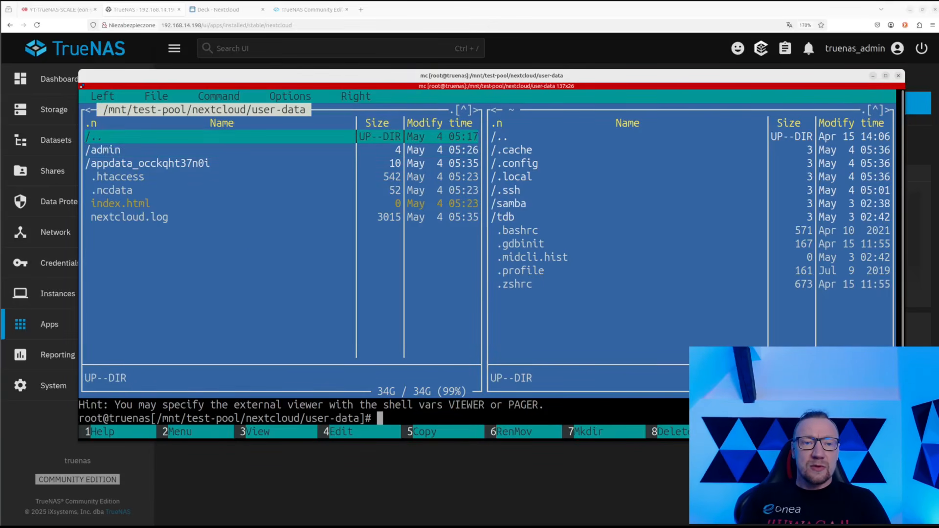
Explore web-data's apps and config folders and its empty data folder
key("Return")
key("Down")
key("Return")
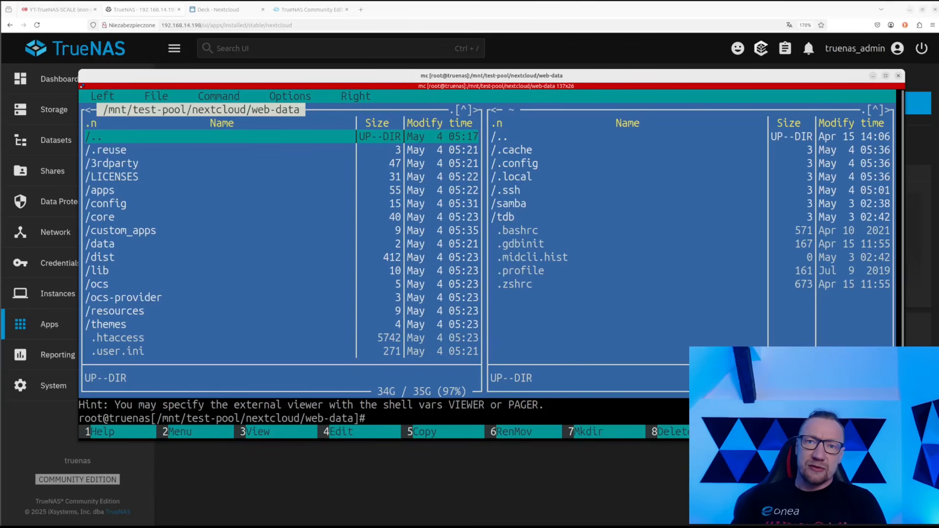
key("Down")
key("Down")
key("Down")
key("Down")
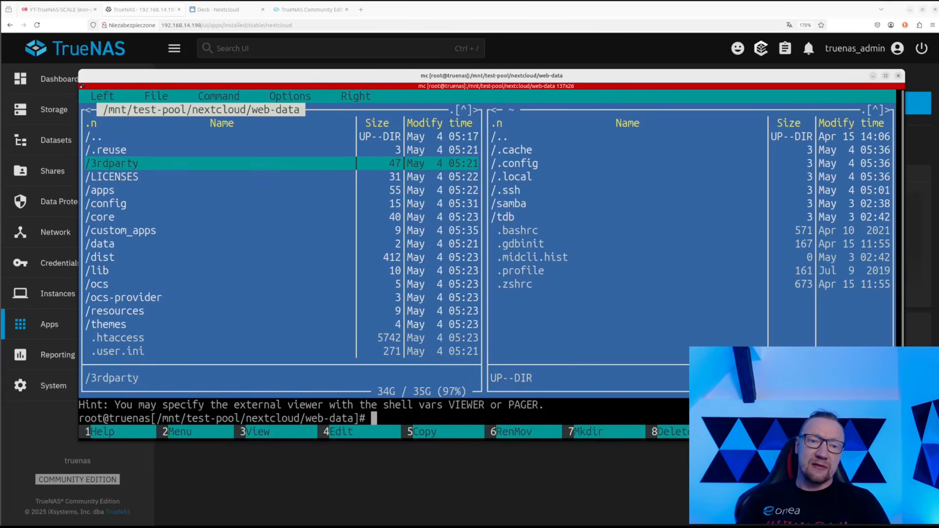
key("Return")
key("Return")
key("Down")
key("Return")
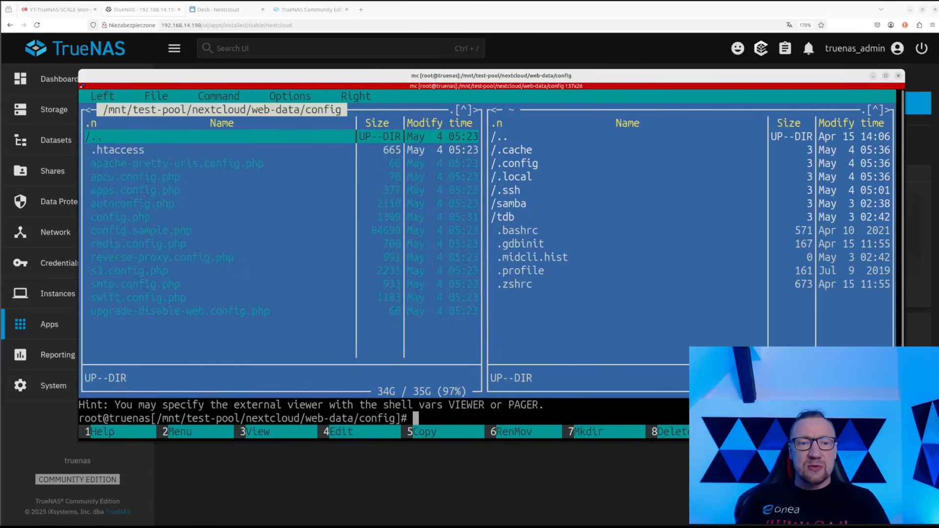
key("Return")
key("Down")
key("Down")
key("Down")
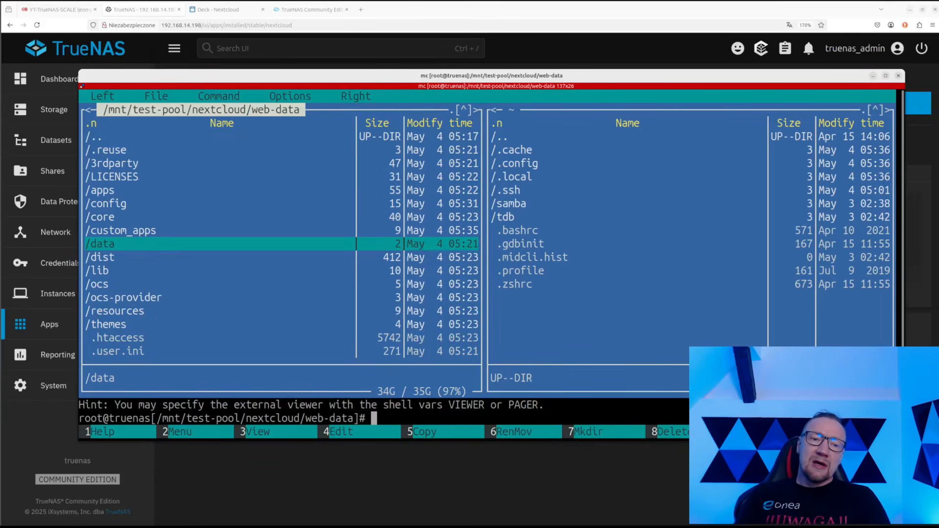
key("Return")
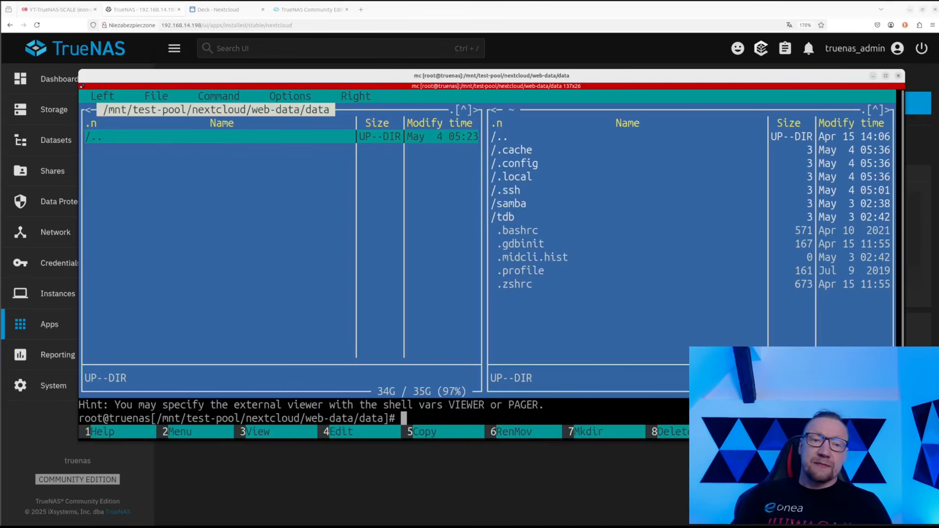
key("Return")
key("Return")
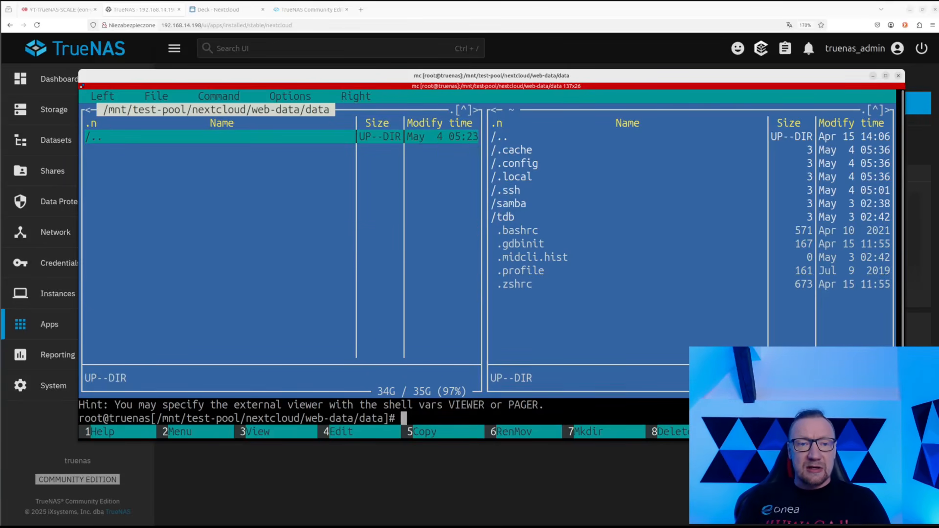
Climb back up to the root directory and move the terminal aside to show TrueNAS apps
key("Return")
key("Home")
key("Return")
key("Up")
key("Return")
key("Return")
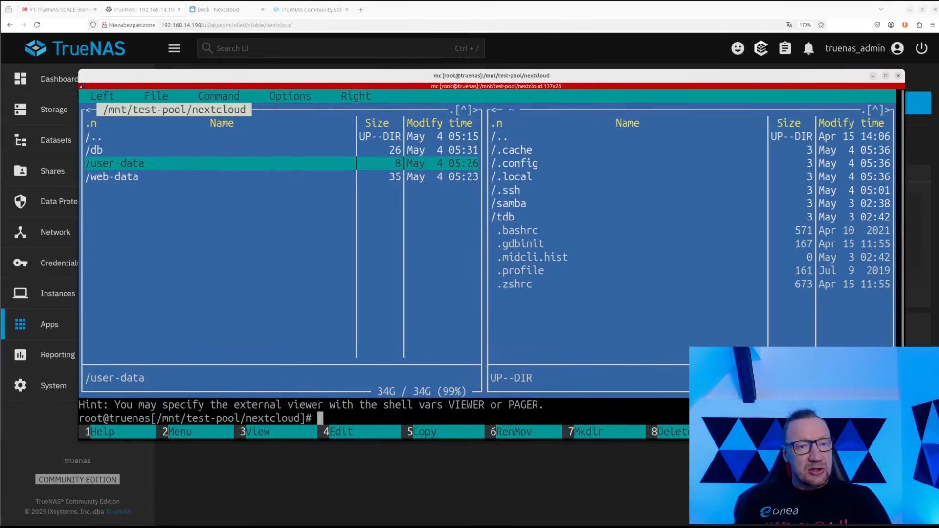
key("Home")
key("Return")
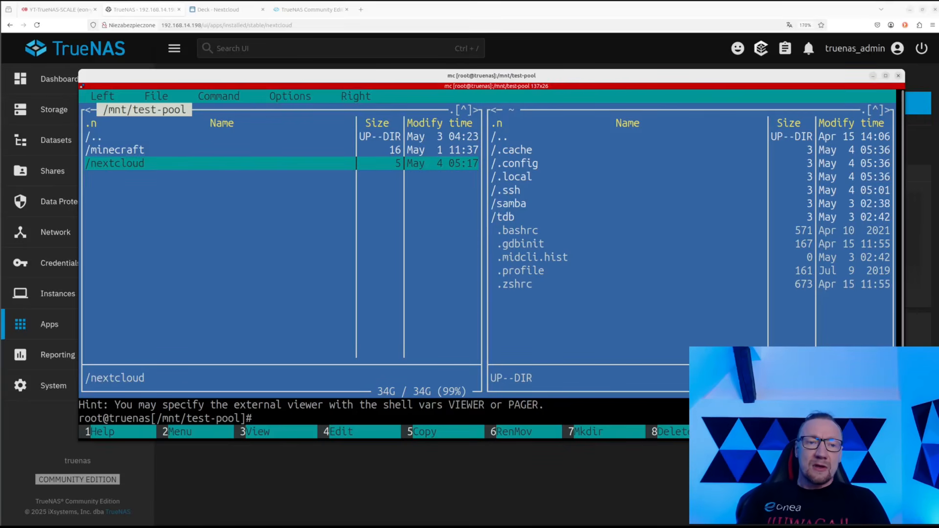
key("Up")
key("Up")
key("Return")
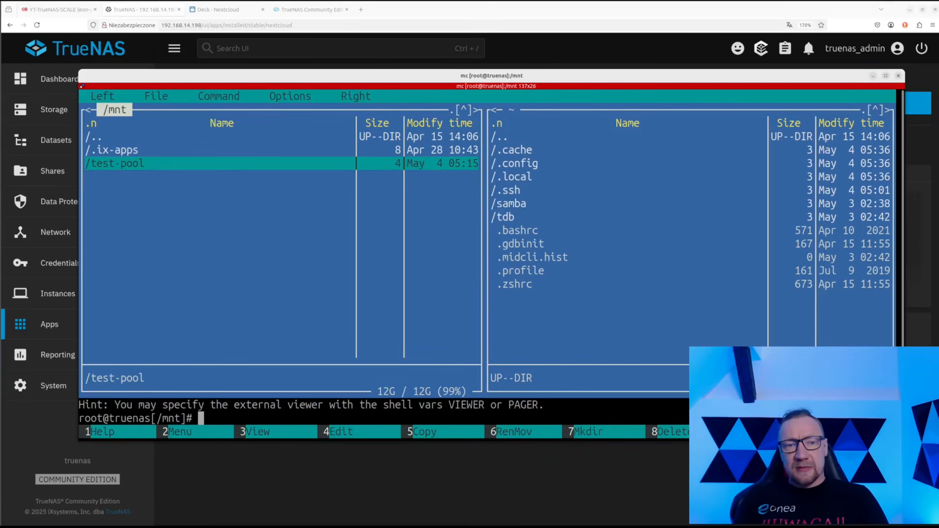
key("Up")
key("Up")
key("Return")
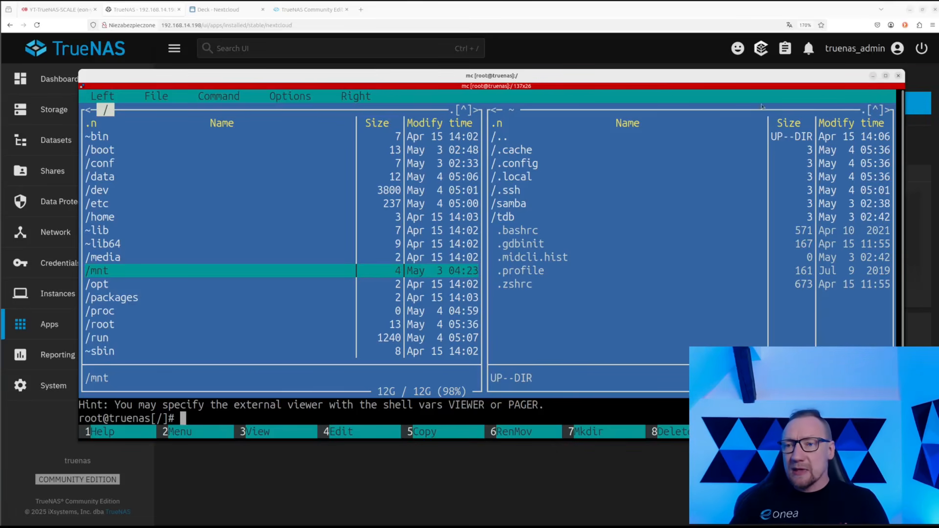
left_click_drag(772, 78, 1, 122)
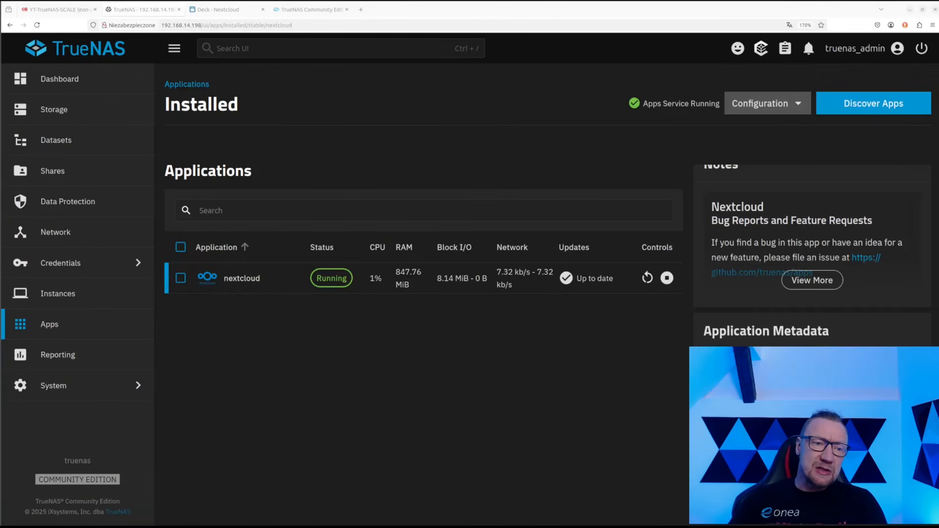